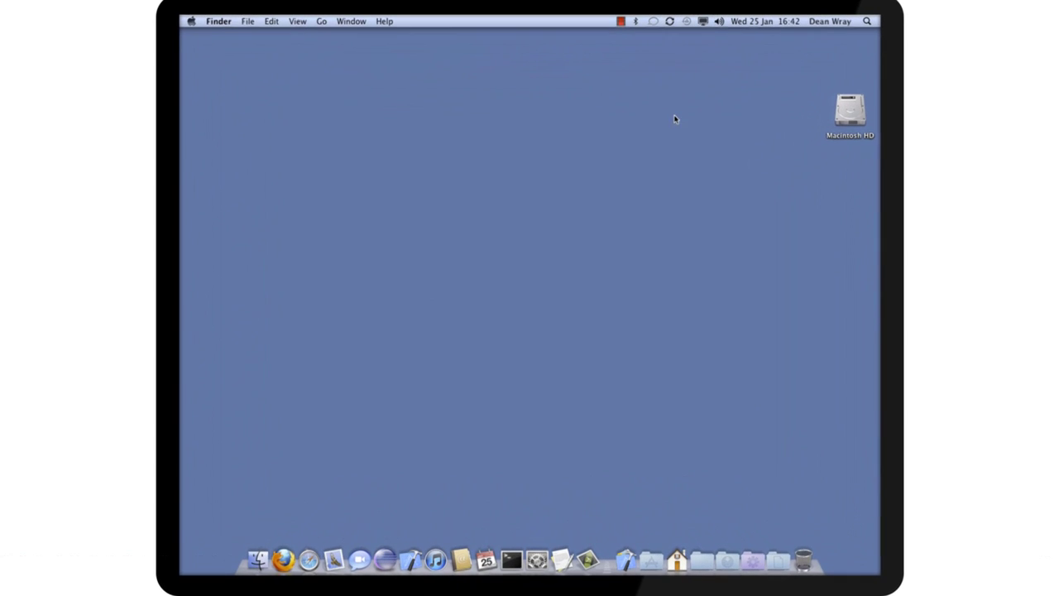
Glance at the display resolutions menu, then open About This Mac's detailed overview
{"action": "left_click", "coordinate": [703, 21]}
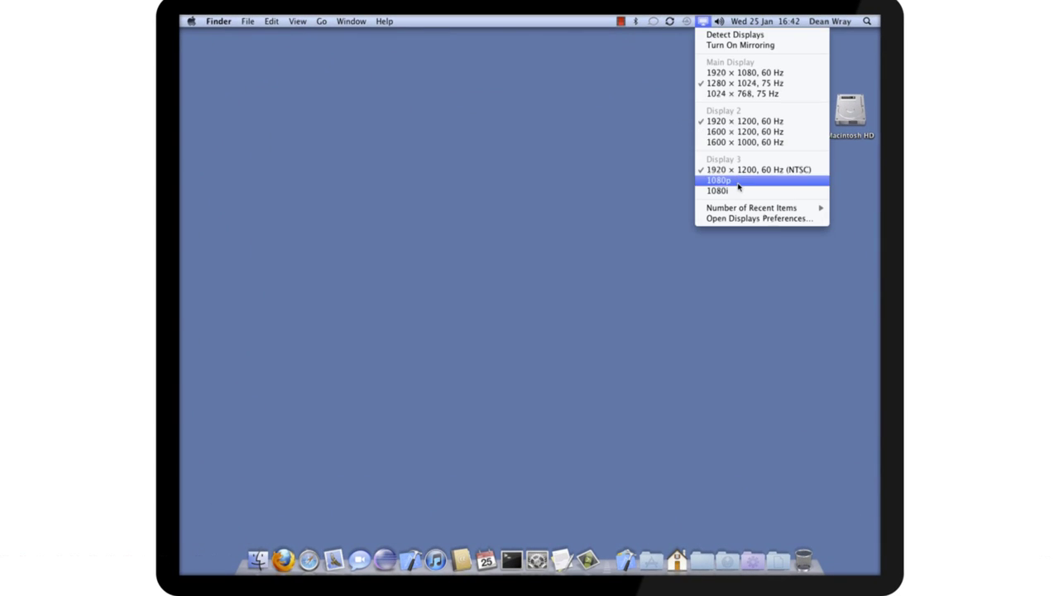
{"action": "left_click", "coordinate": [559, 76]}
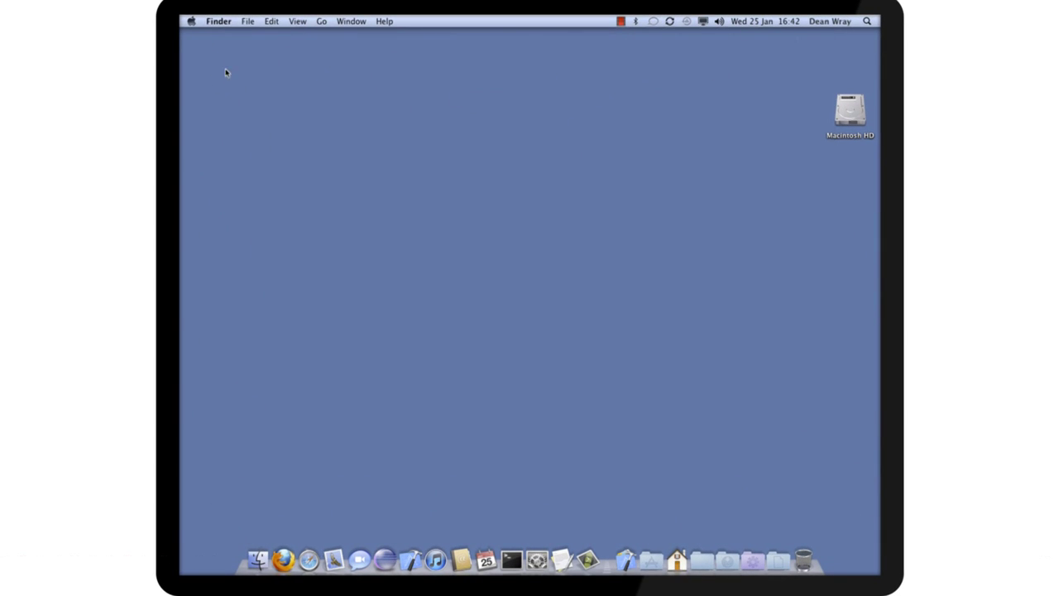
{"action": "left_click", "coordinate": [191, 21]}
{"action": "left_click", "coordinate": [239, 35]}
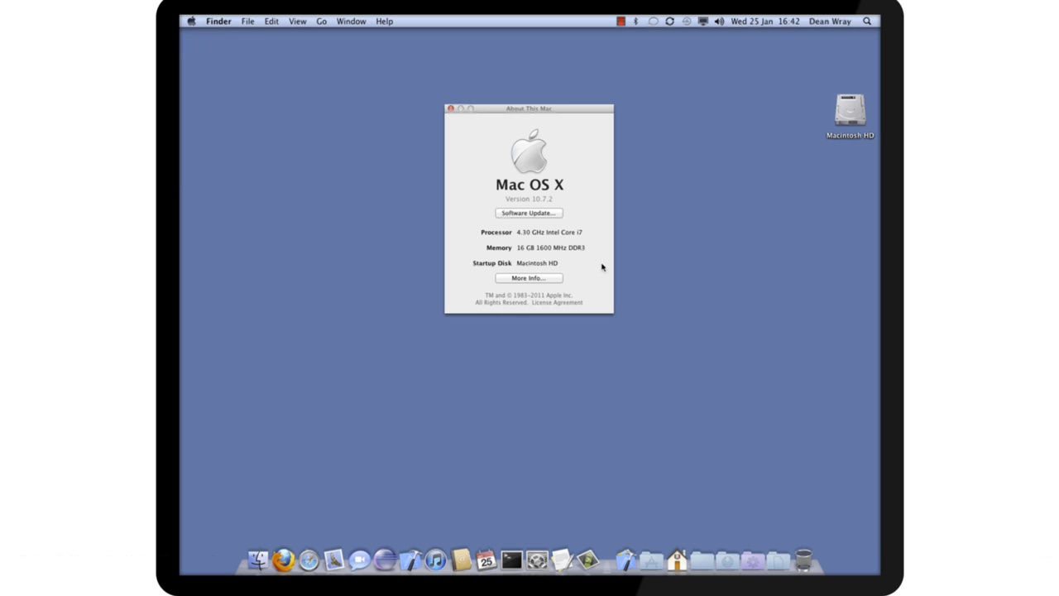
{"action": "left_click", "coordinate": [543, 280]}
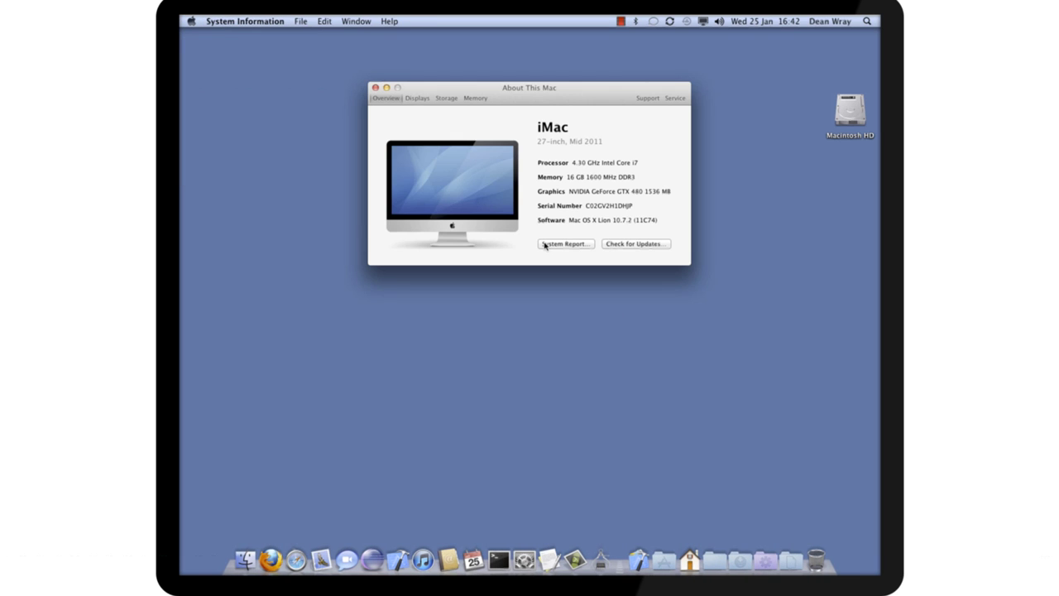
Highlight the processor speed value, then switch to the Displays tab
{"action": "double_click", "coordinate": [578, 164]}
{"action": "left_click_drag", "start_coordinate": [572, 163], "coordinate": [582, 163]}
{"action": "left_click", "coordinate": [417, 98]}
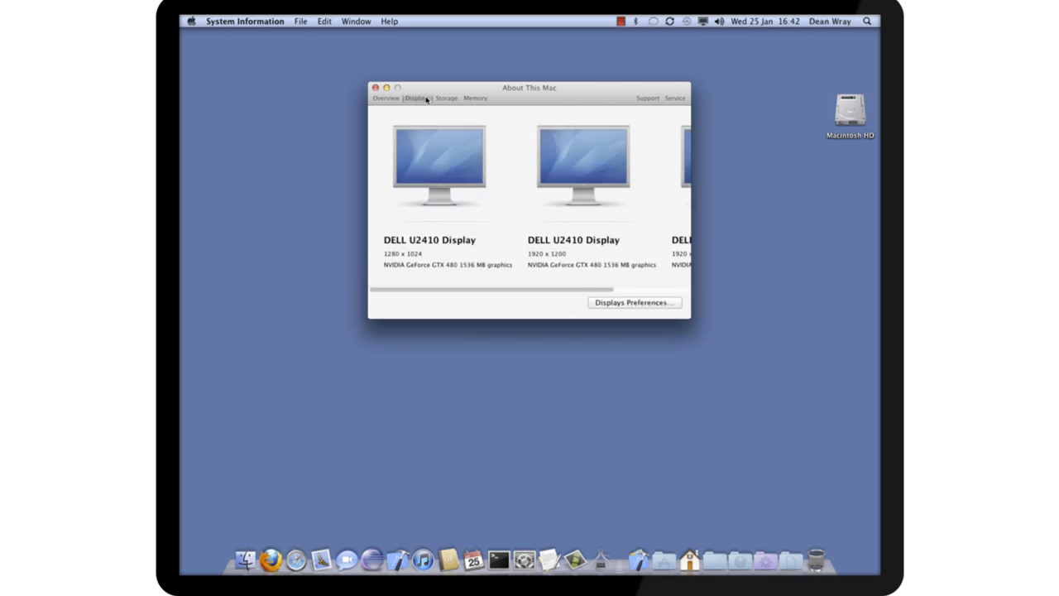
Inspect the GTX 480 under Graphics/Displays, then close System Information and About This Mac
{"action": "left_click", "coordinate": [386, 98]}
{"action": "left_click", "coordinate": [564, 244]}
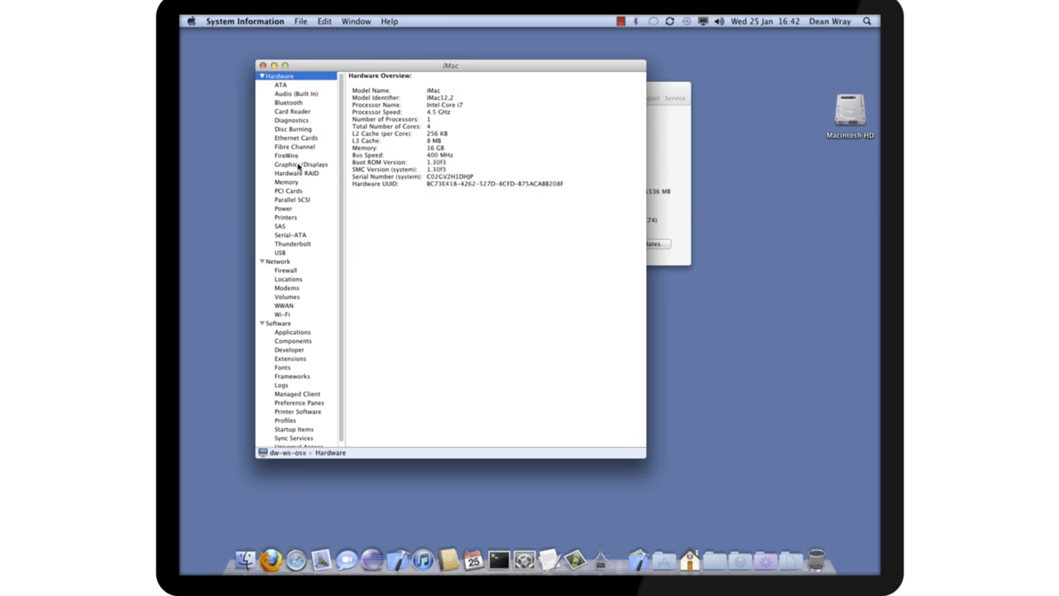
{"action": "left_click", "coordinate": [301, 165]}
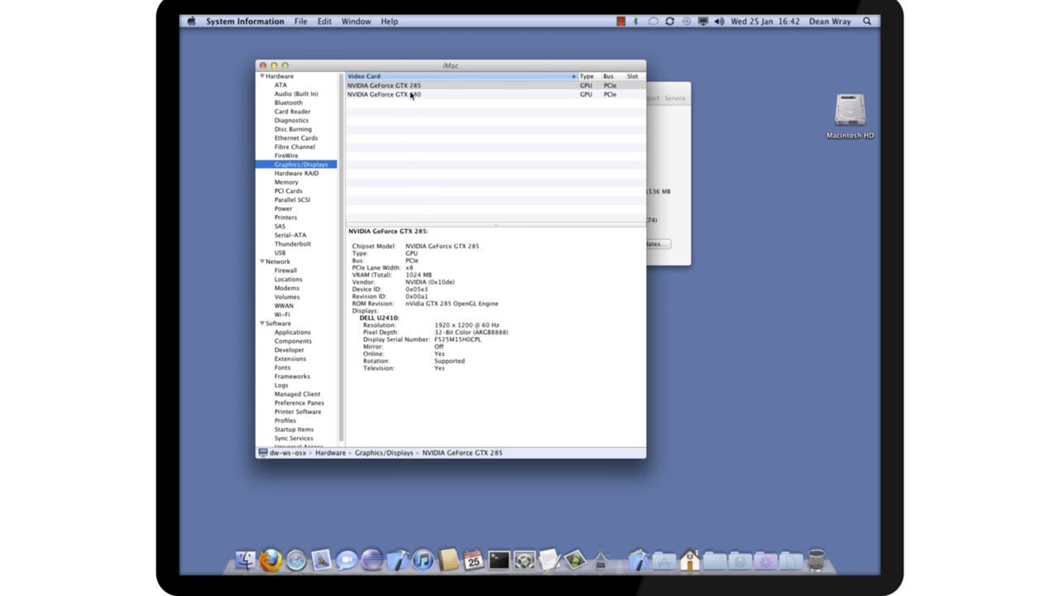
{"action": "left_click", "coordinate": [411, 95]}
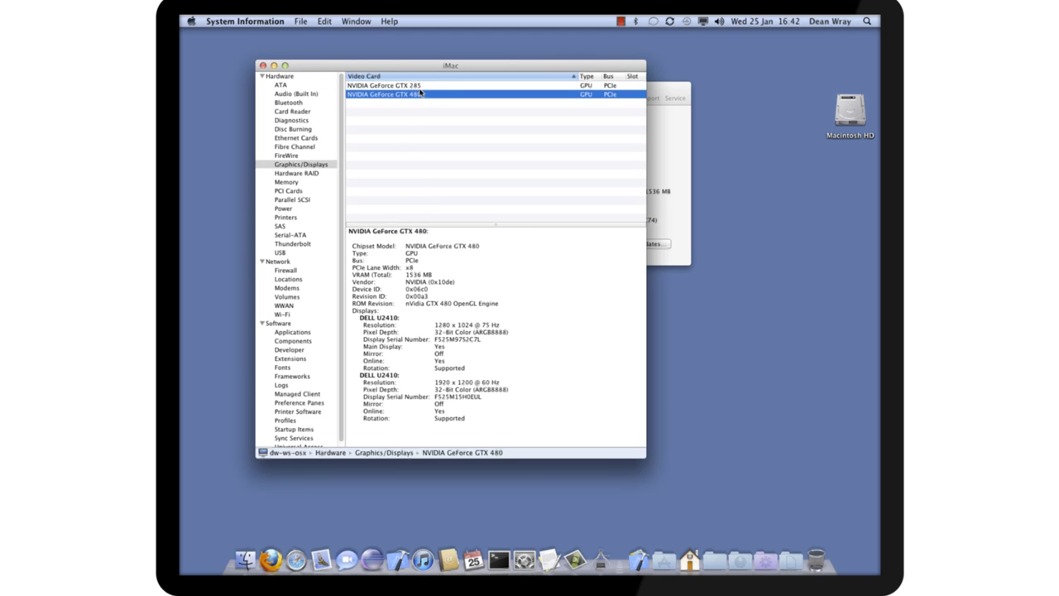
{"action": "left_click", "coordinate": [262, 66]}
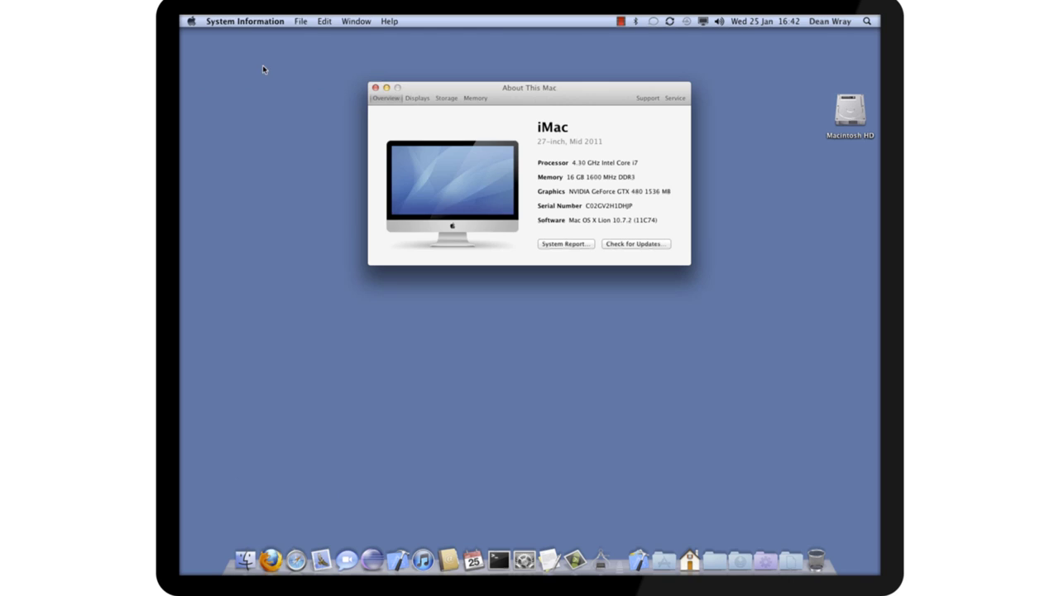
{"action": "left_click", "coordinate": [375, 87]}
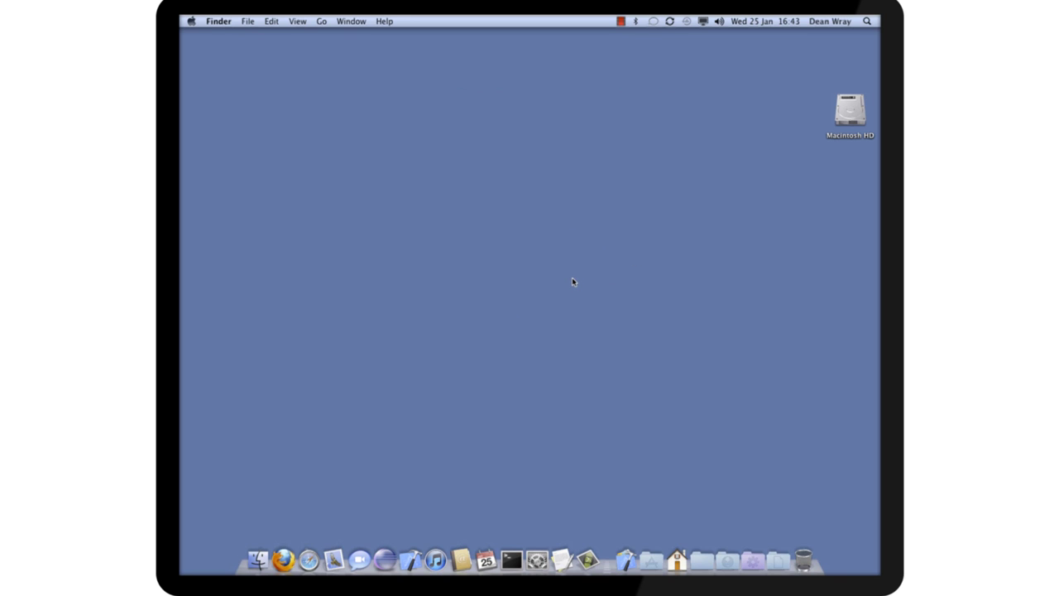
Open Macintosh HD and repeatedly highlight the boot file
{"action": "double_click", "coordinate": [842, 112]}
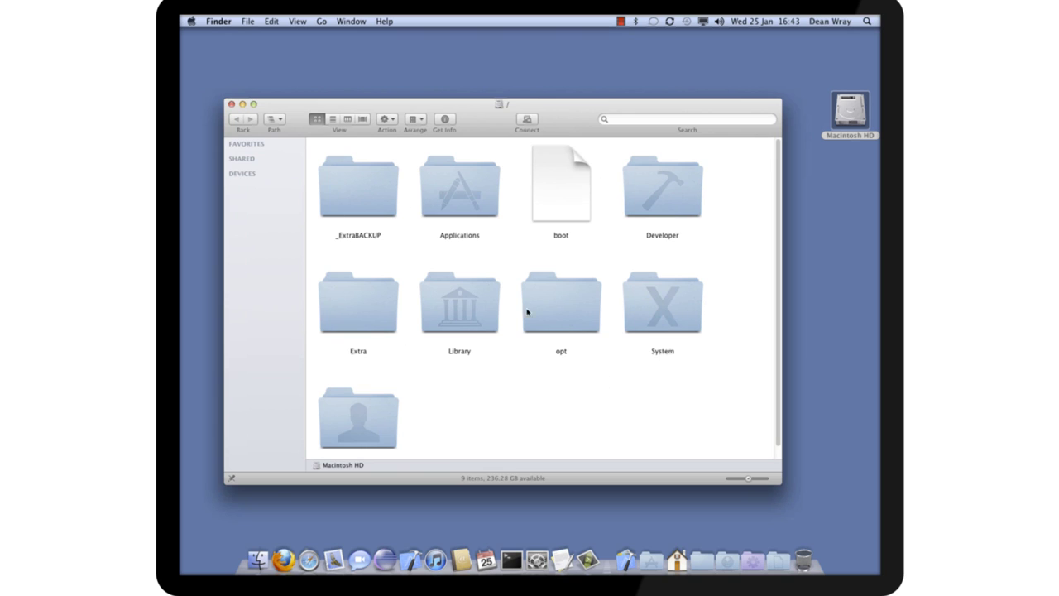
{"action": "left_click", "coordinate": [550, 198]}
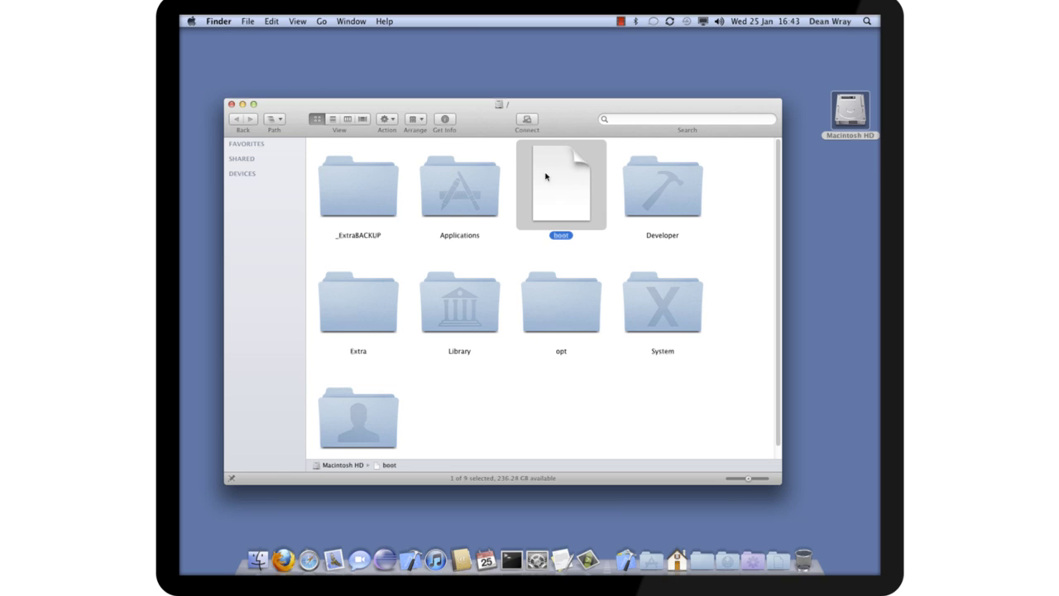
{"action": "left_click", "coordinate": [610, 219]}
{"action": "left_click", "coordinate": [559, 189]}
{"action": "left_click", "coordinate": [613, 217]}
{"action": "left_click", "coordinate": [579, 206]}
{"action": "left_click", "coordinate": [611, 223]}
{"action": "left_click", "coordinate": [559, 192]}
{"action": "left_click", "coordinate": [593, 253]}
{"action": "left_click", "coordinate": [553, 187]}
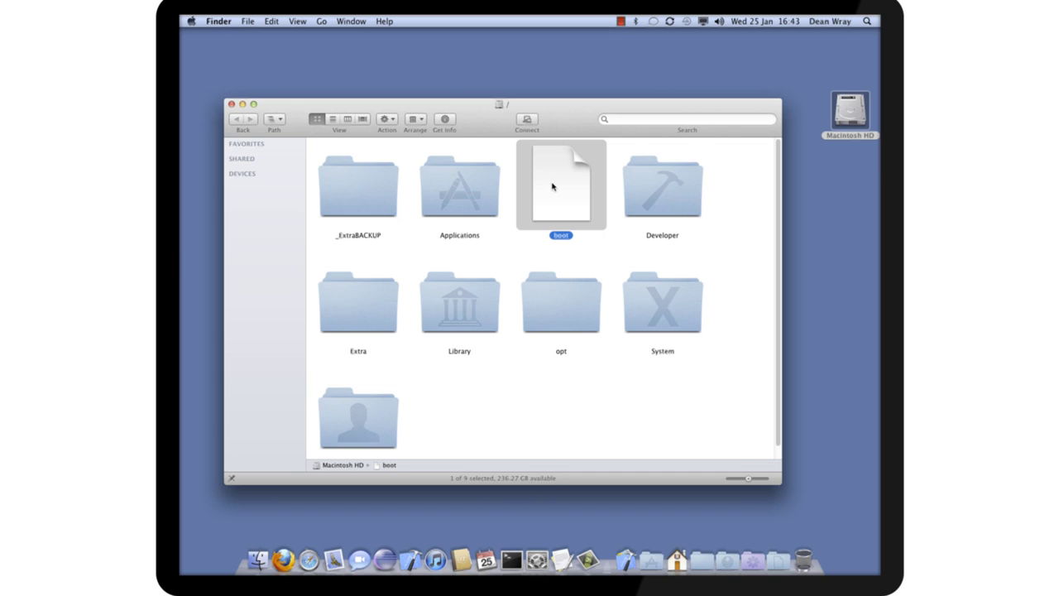
{"action": "left_click", "coordinate": [523, 246]}
Point out the Extra folder, then the boot file once more
{"action": "left_click", "coordinate": [368, 312]}
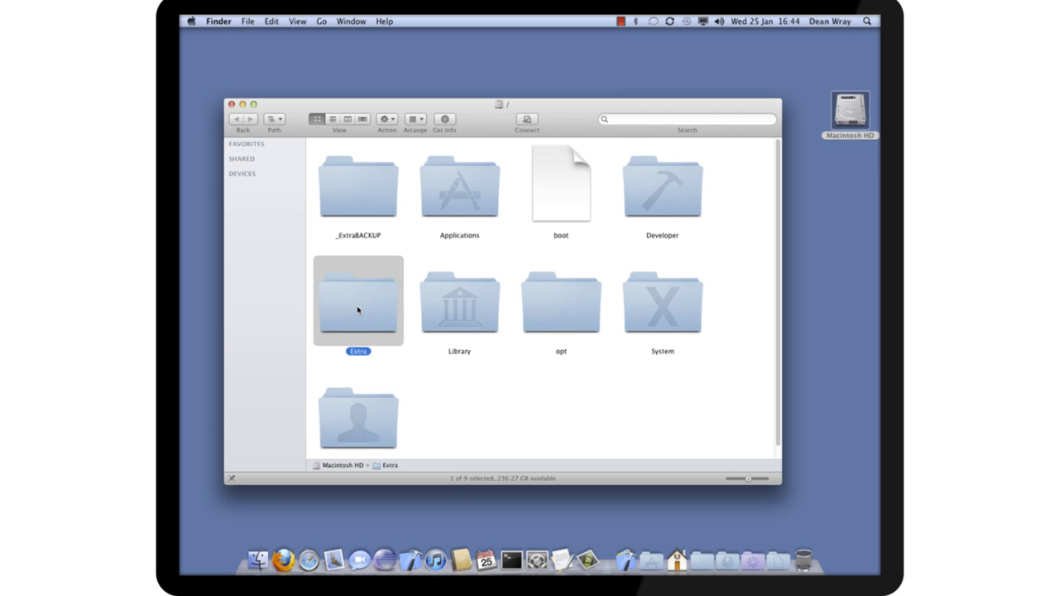
{"action": "left_click", "coordinate": [534, 426]}
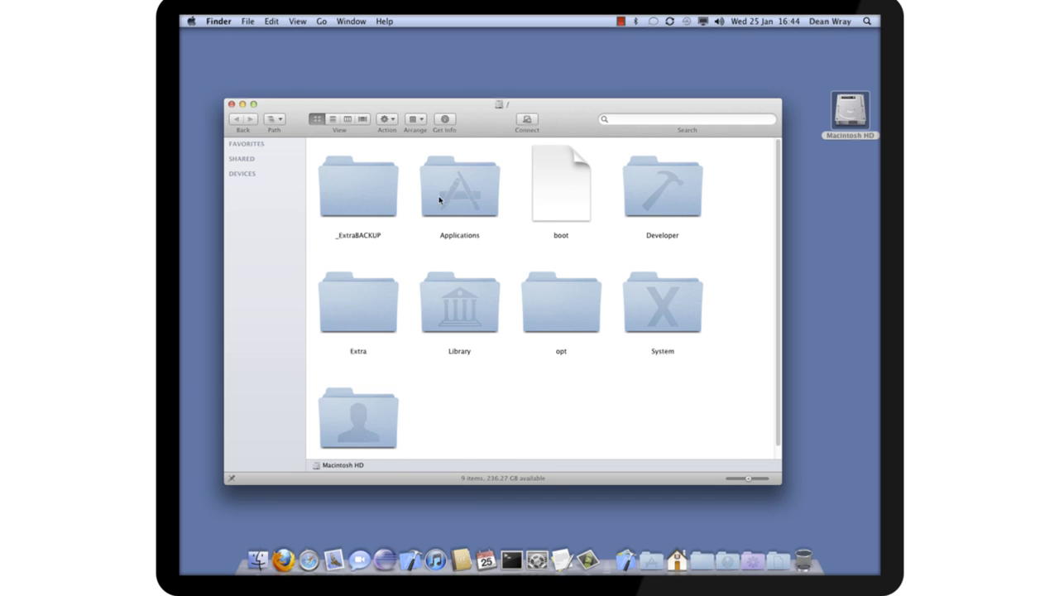
{"action": "left_click", "coordinate": [561, 183]}
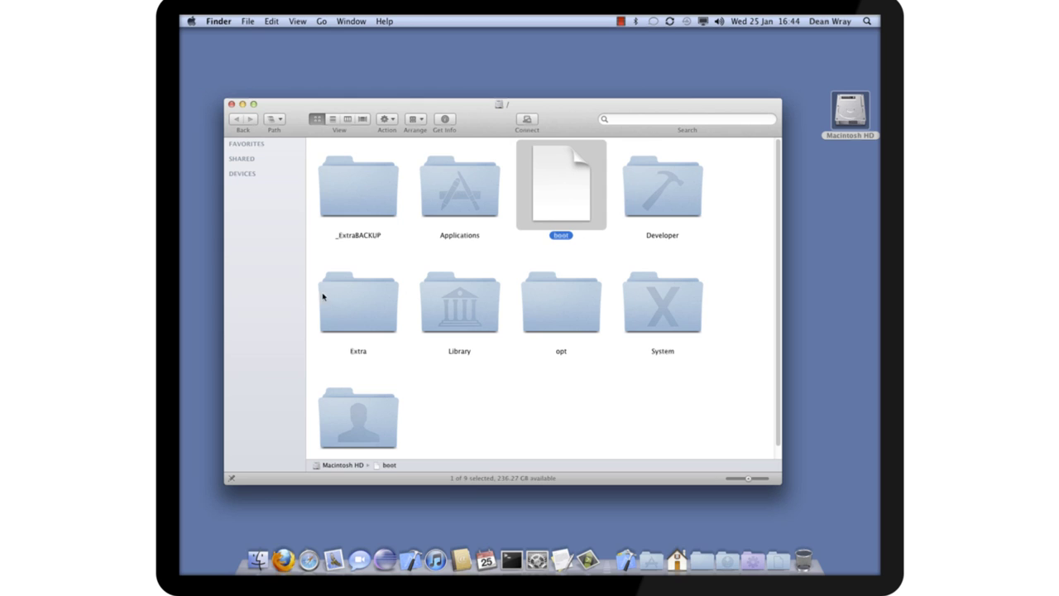
Open the drive's Extra folder and browse through all its items
{"action": "double_click", "coordinate": [369, 316]}
{"action": "scroll", "coordinate": [610, 300], "scroll_direction": "down", "scroll_amount": 3}
{"action": "scroll", "coordinate": [609, 300], "scroll_direction": "up", "scroll_amount": 3}
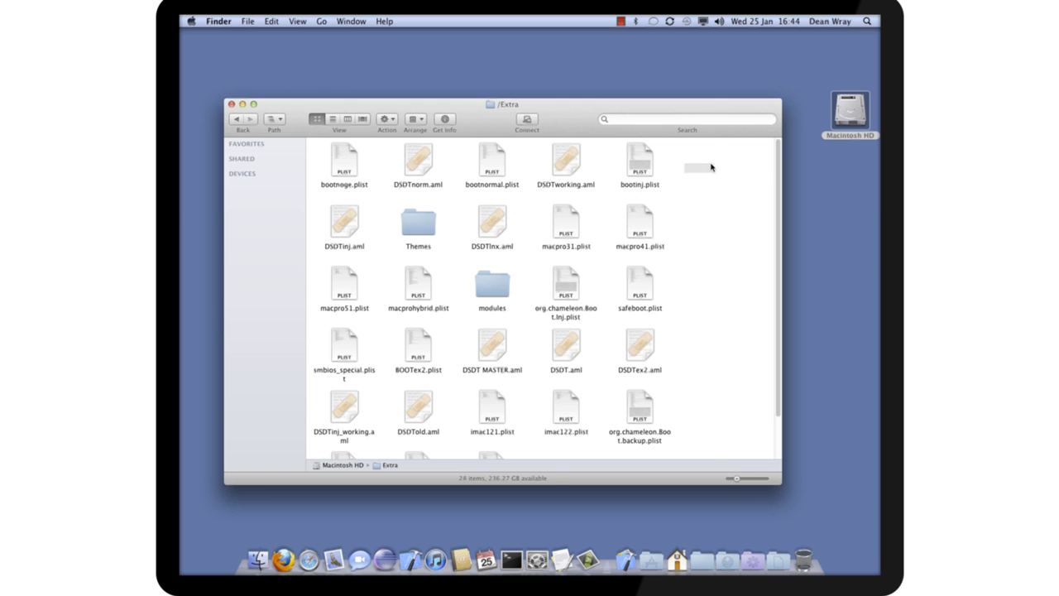
{"action": "left_click_drag", "start_coordinate": [713, 171], "coordinate": [686, 172]}
{"action": "key", "text": "super+a"}
{"action": "scroll", "coordinate": [581, 381], "scroll_direction": "down", "scroll_amount": 2}
{"action": "left_click", "coordinate": [593, 414]}
{"action": "scroll", "coordinate": [592, 413], "scroll_direction": "up", "scroll_amount": 2}
Point out DSDTnorm.aml, bootnormal.plist, DSDTworking.aml, DSDTinx.aml, DSDTinj.aml, macpro51.plist, then close the window
{"action": "left_click", "coordinate": [417, 159]}
{"action": "left_click", "coordinate": [471, 161]}
{"action": "left_click", "coordinate": [578, 162]}
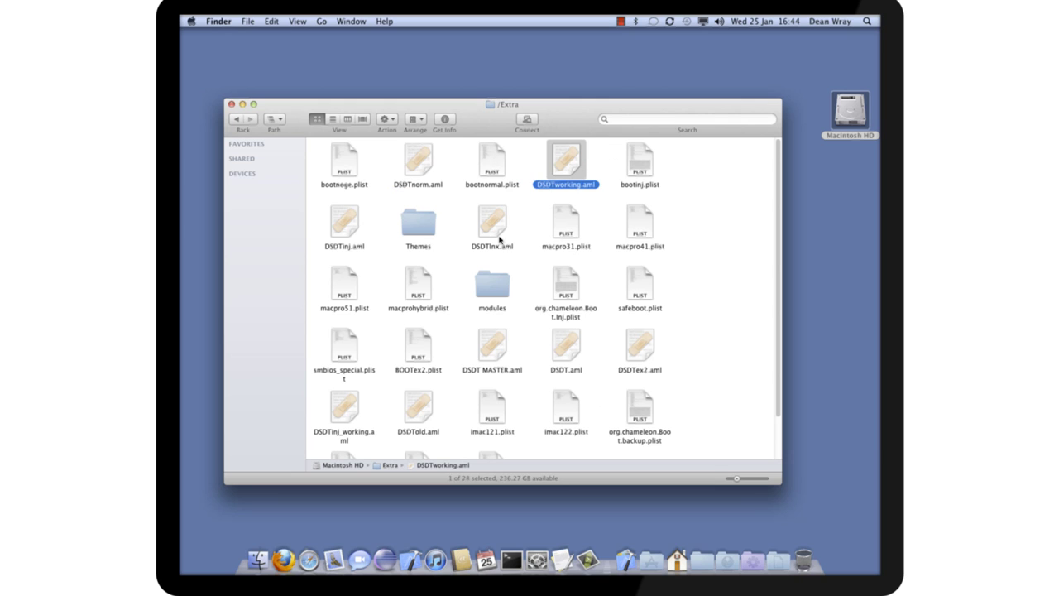
{"action": "left_click", "coordinate": [495, 229]}
{"action": "left_click", "coordinate": [333, 230]}
{"action": "left_click", "coordinate": [345, 295]}
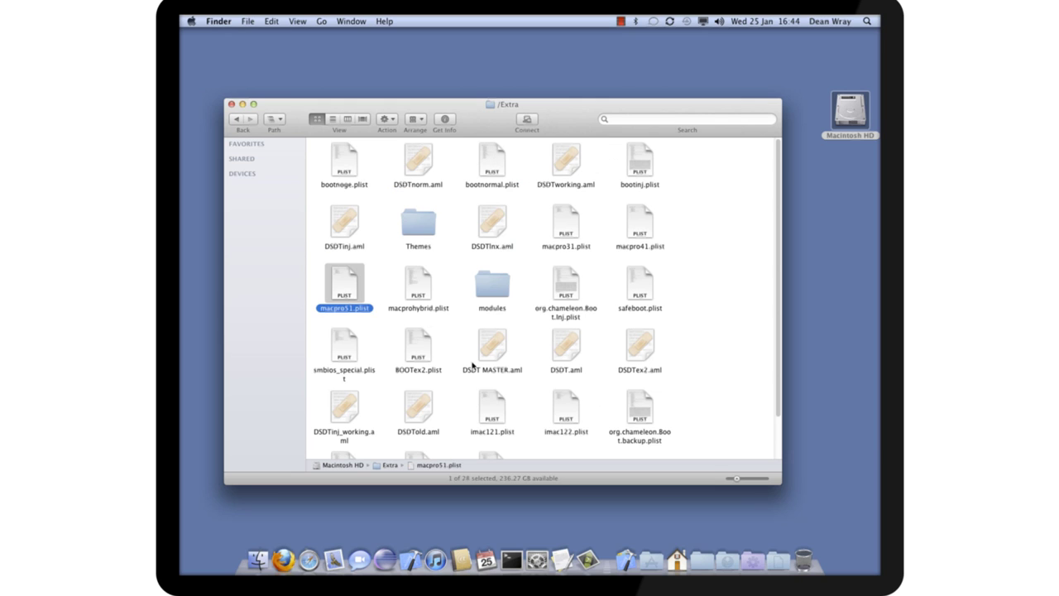
{"action": "left_click", "coordinate": [691, 308]}
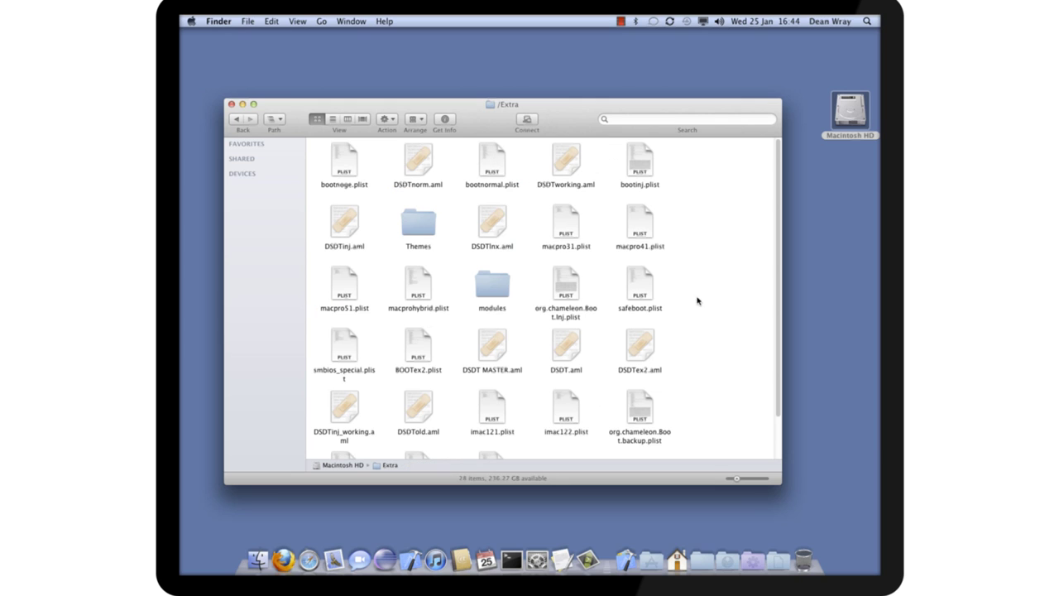
{"action": "left_click", "coordinate": [232, 104]}
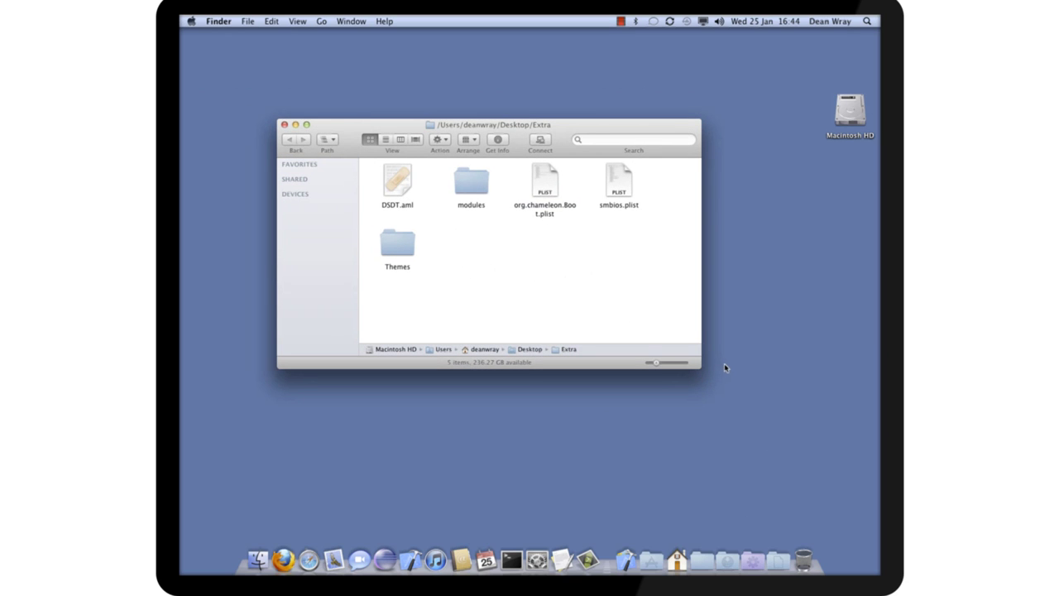
Enlarge the Desktop Extra folder window and select DSDT.aml
{"action": "left_click_drag", "start_coordinate": [699, 366], "coordinate": [743, 432]}
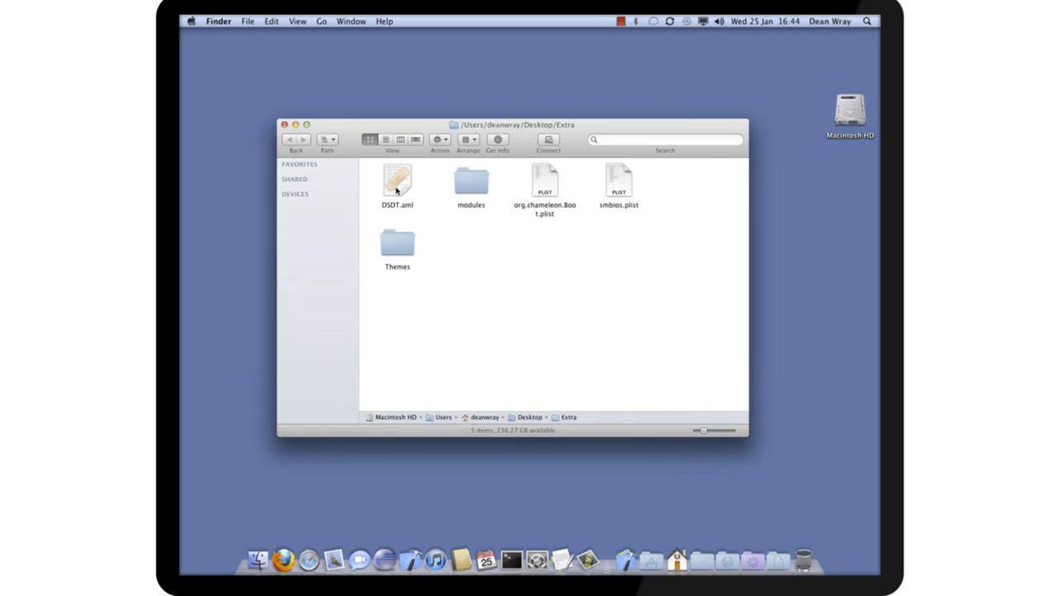
{"action": "left_click", "coordinate": [396, 189]}
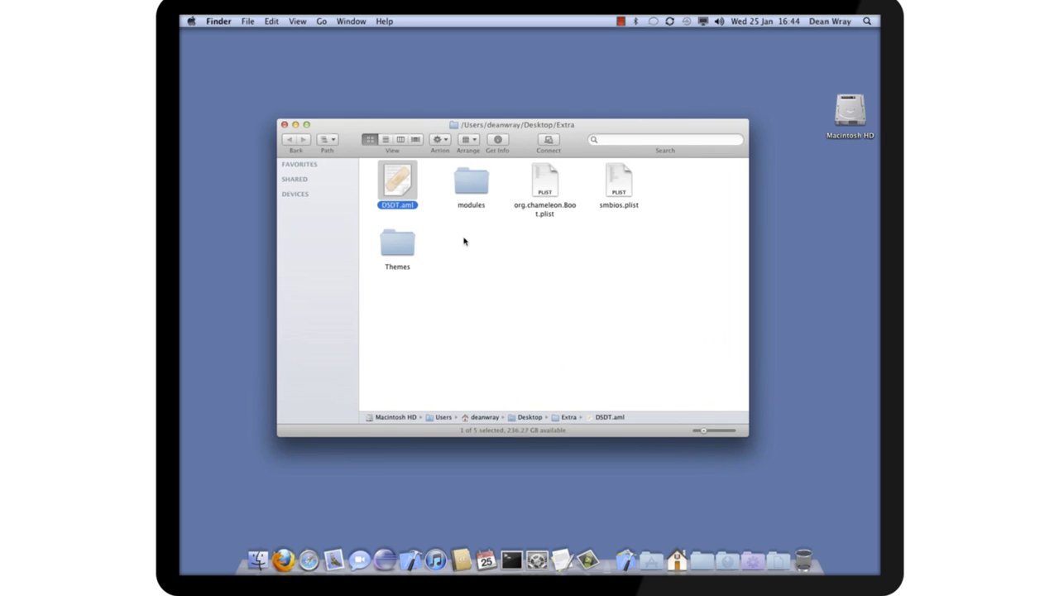
{"action": "left_click", "coordinate": [426, 177]}
{"action": "left_click", "coordinate": [410, 179]}
{"action": "left_click", "coordinate": [191, 21]}
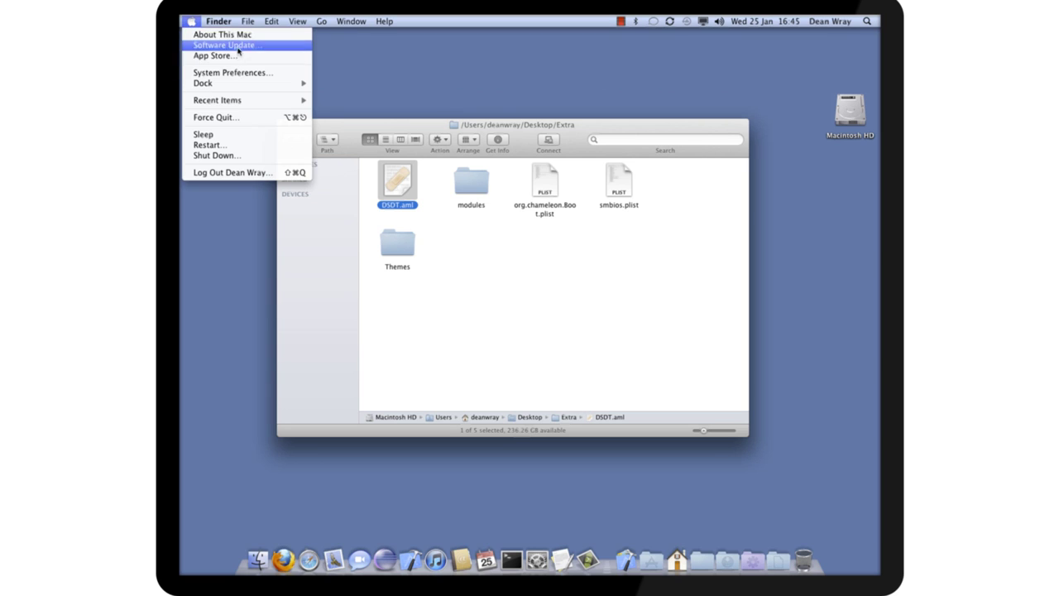
{"action": "left_click", "coordinate": [240, 36]}
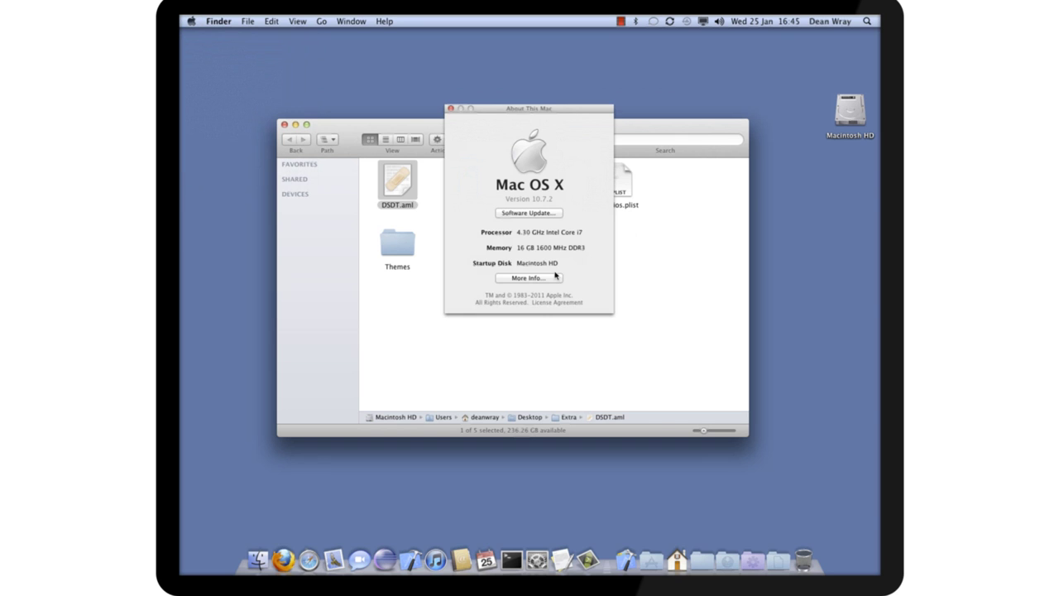
{"action": "left_click", "coordinate": [554, 278]}
{"action": "left_click", "coordinate": [565, 244]}
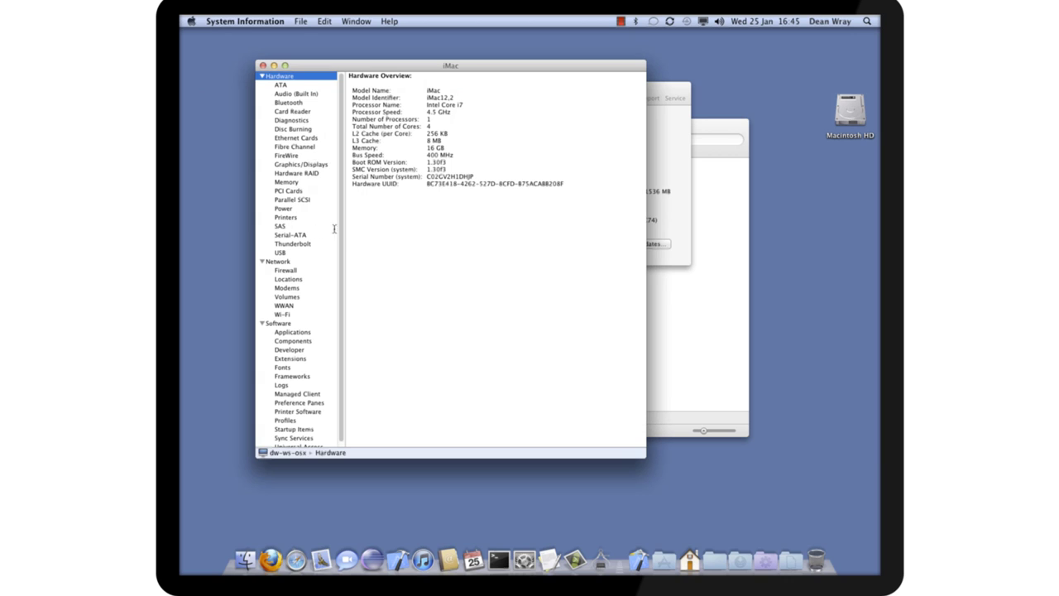
{"action": "left_click", "coordinate": [660, 94]}
{"action": "left_click", "coordinate": [375, 88]}
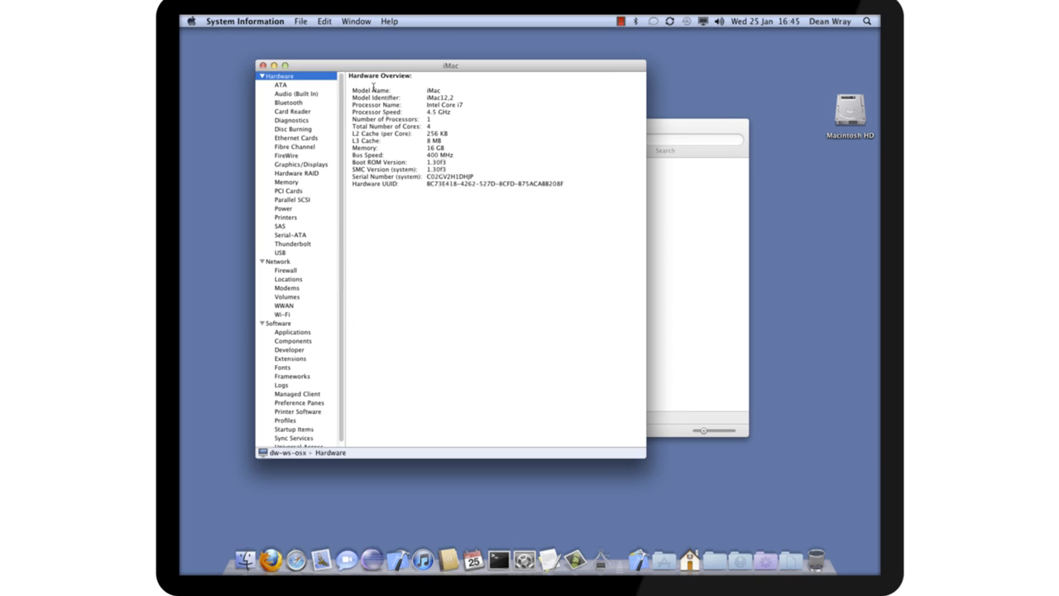
{"action": "left_click", "coordinate": [306, 164]}
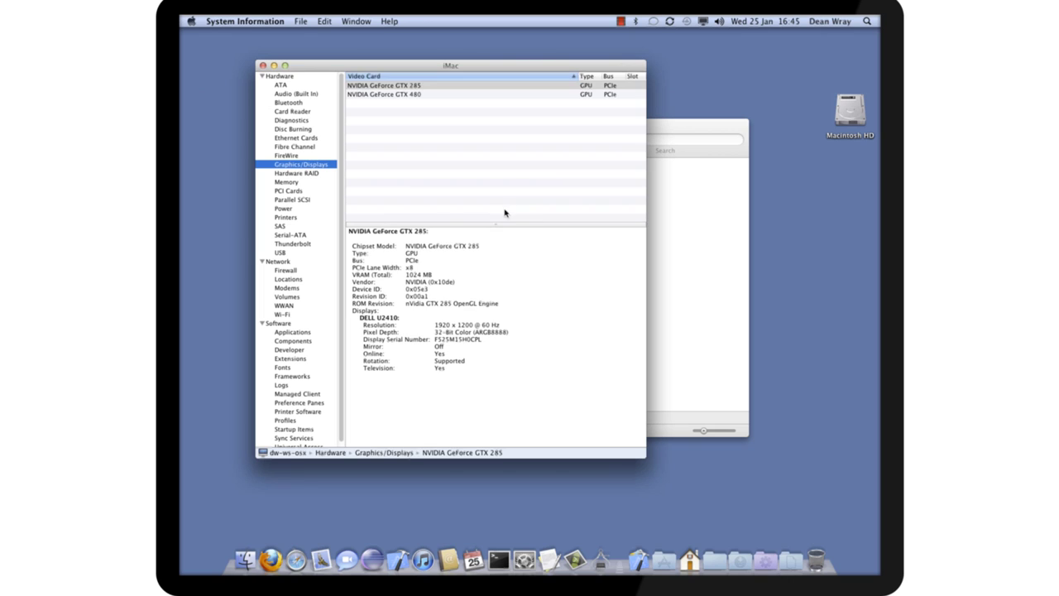
{"action": "left_click", "coordinate": [416, 93]}
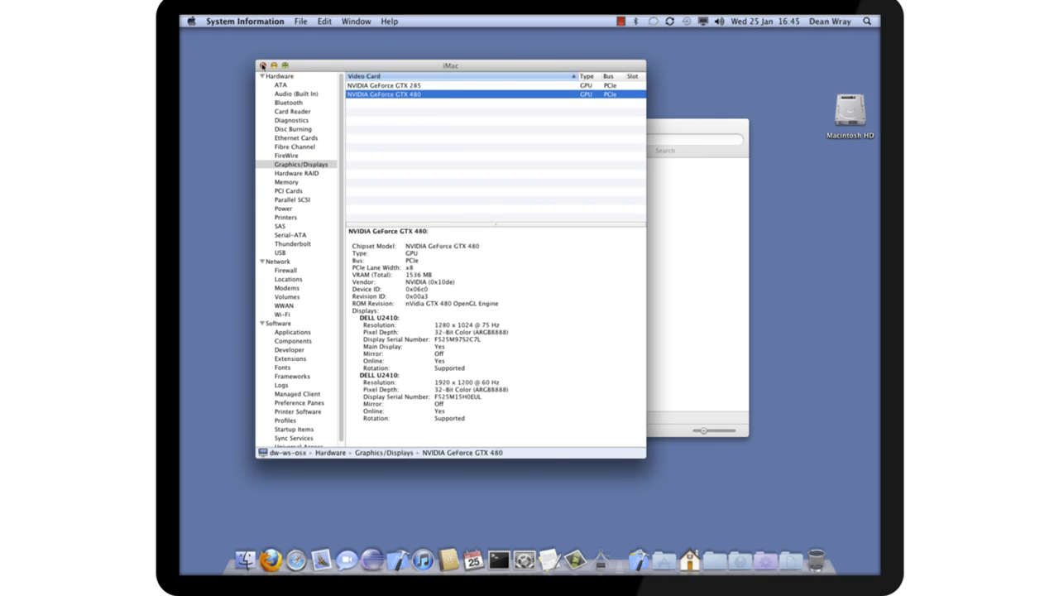
{"action": "left_click", "coordinate": [263, 65]}
Open DSDT.aml and approve DSDT Editor's first-launch warning with Open
{"action": "left_click", "coordinate": [518, 286]}
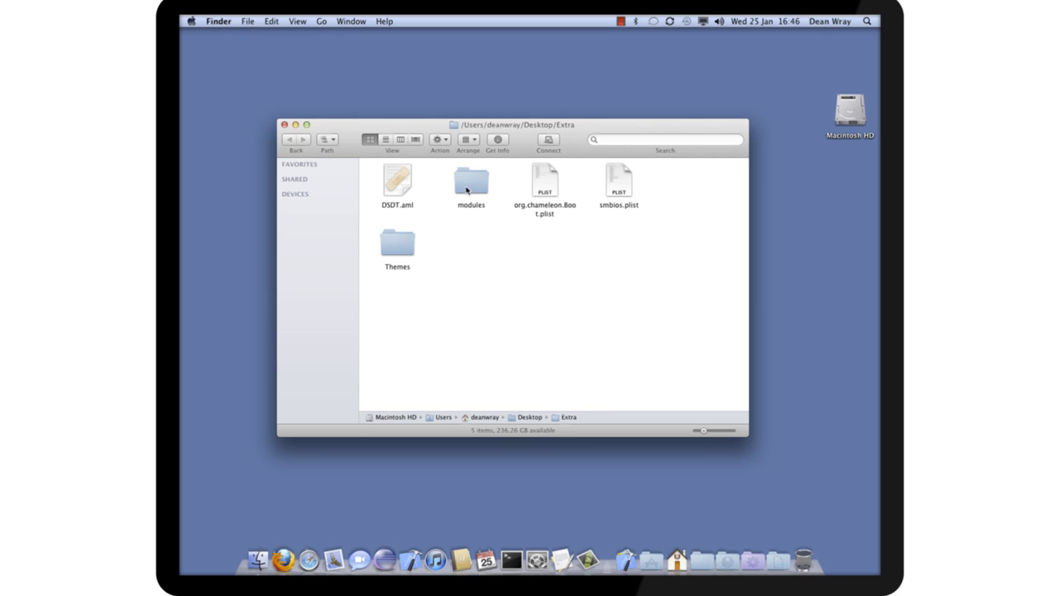
{"action": "left_click", "coordinate": [405, 189]}
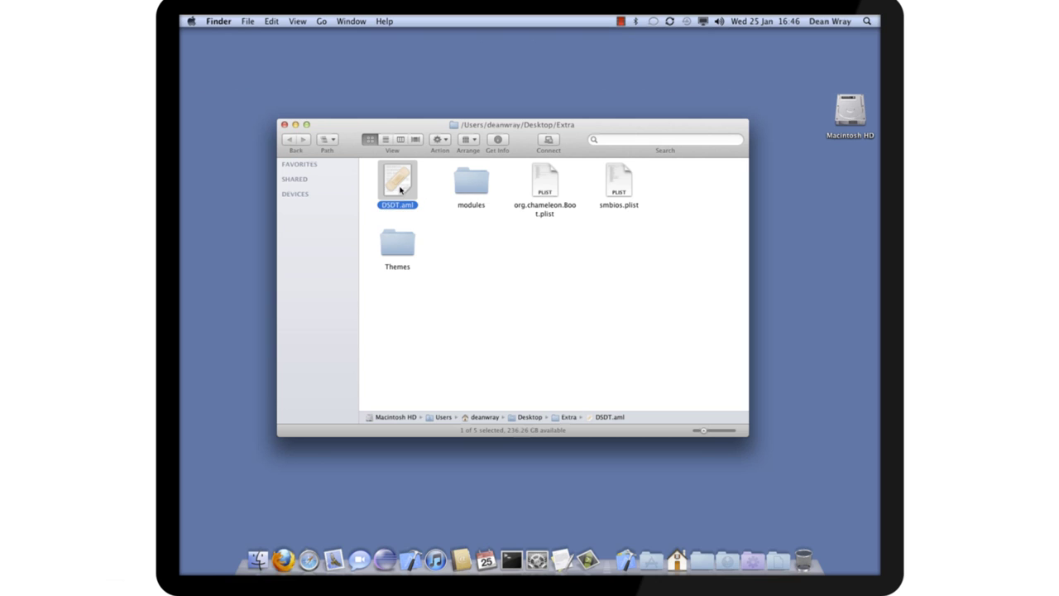
{"action": "left_click", "coordinate": [453, 232]}
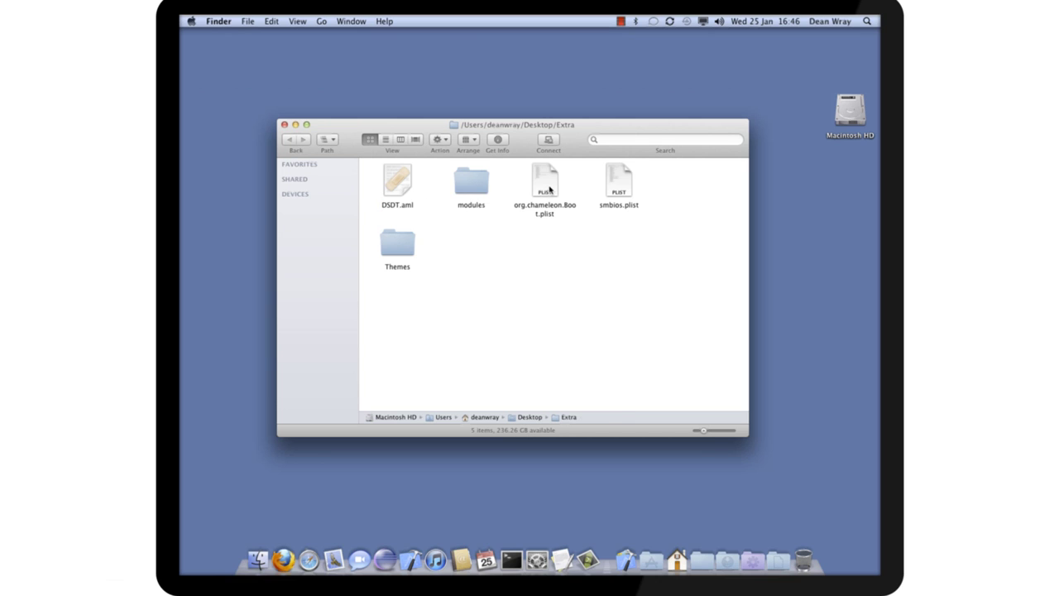
{"action": "left_click", "coordinate": [398, 178]}
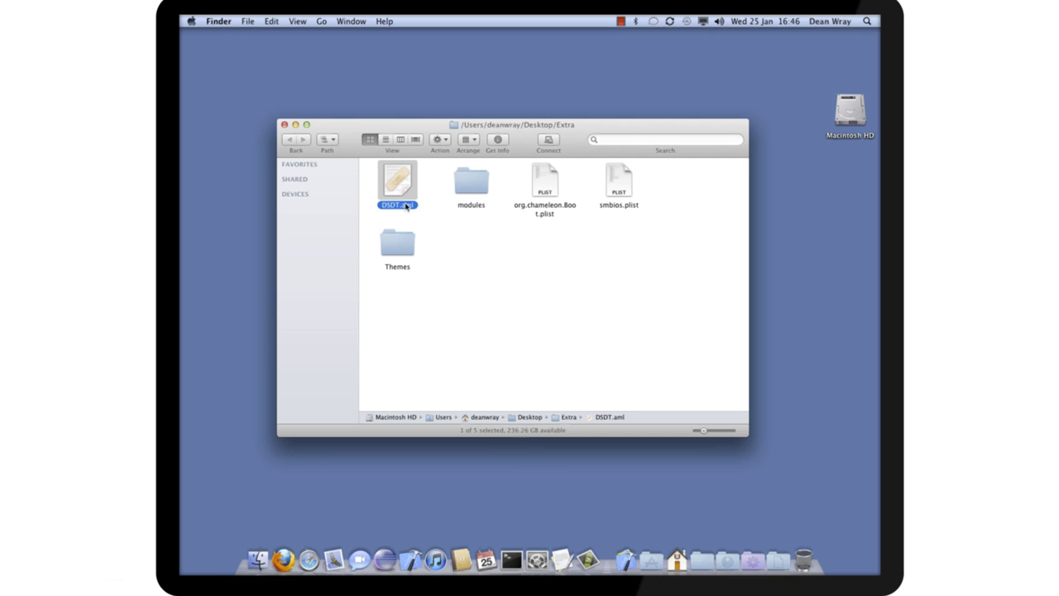
{"action": "double_click", "coordinate": [400, 180]}
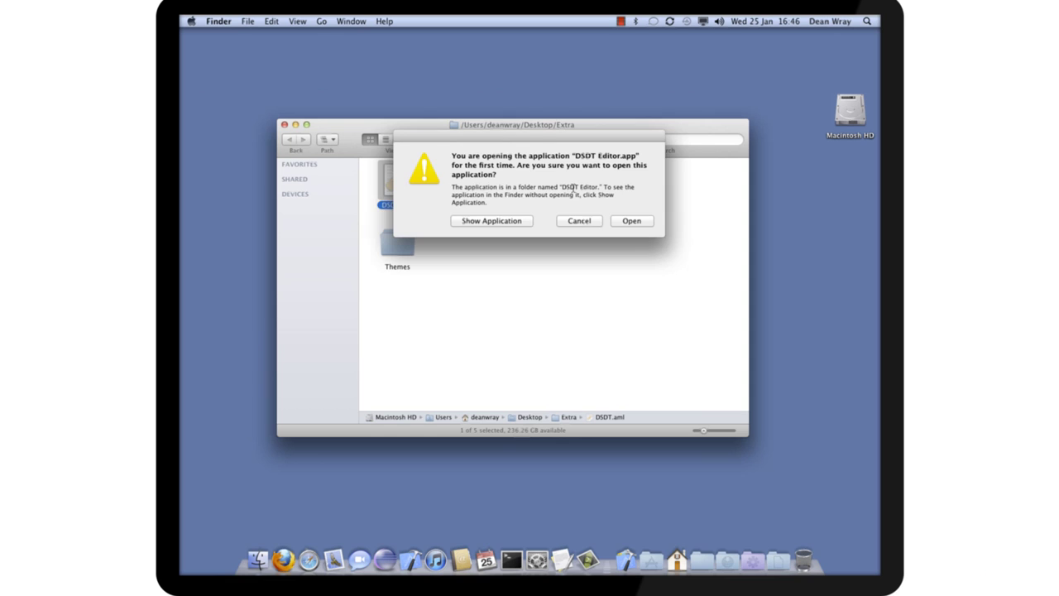
{"action": "left_click", "coordinate": [630, 220]}
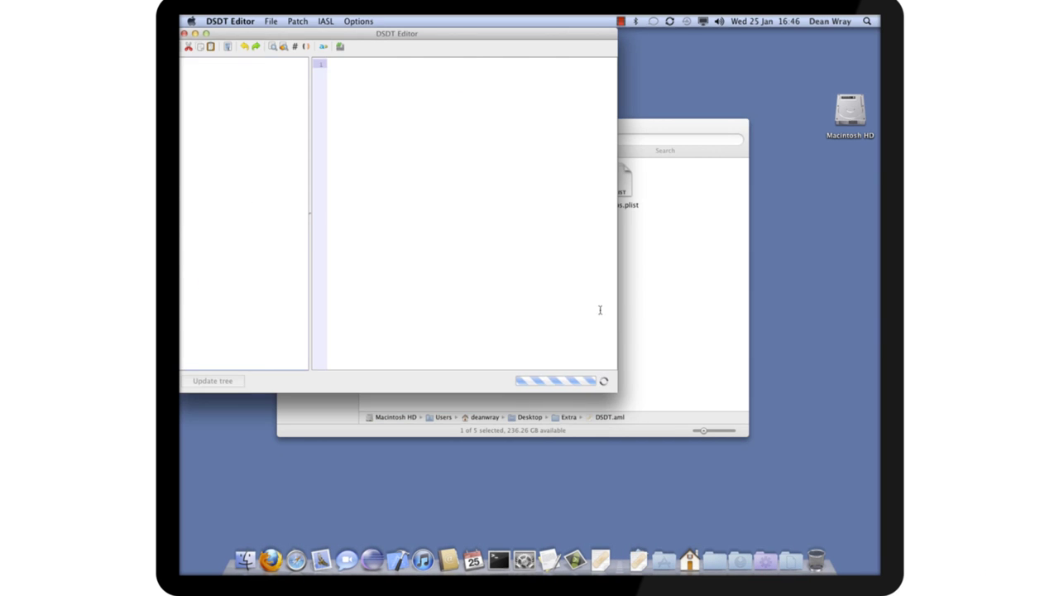
Scroll the decompiled code and jump between the Processor CPU0, CPU1, CPU2 and CPU7 definitions
{"action": "scroll", "coordinate": [549, 267], "scroll_direction": "down", "scroll_amount": 15}
{"action": "scroll", "coordinate": [463, 279], "scroll_direction": "down", "scroll_amount": 20}
{"action": "scroll", "coordinate": [533, 267], "scroll_direction": "up", "scroll_amount": 15}
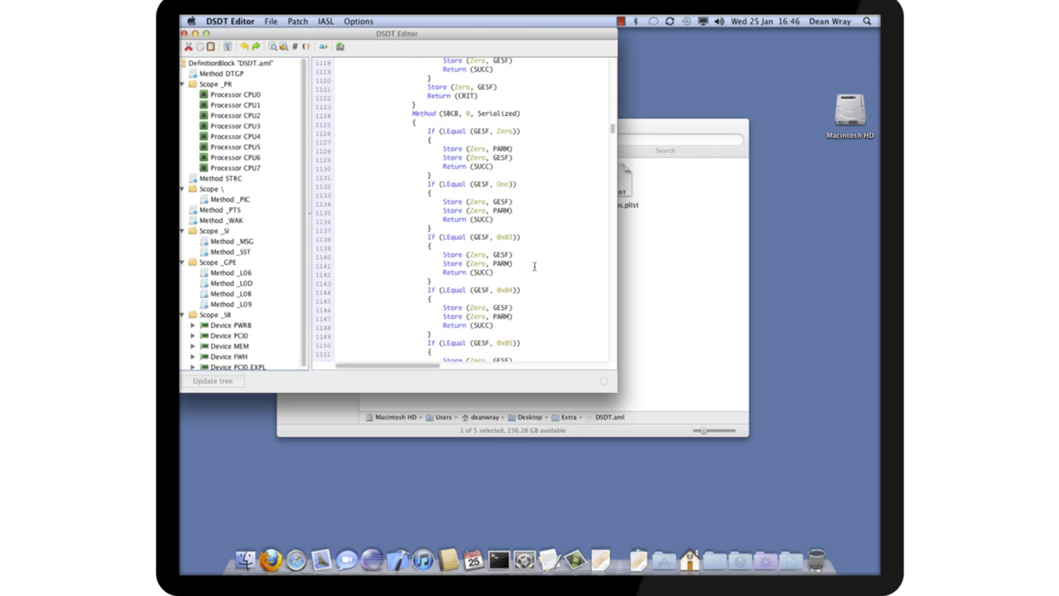
{"action": "scroll", "coordinate": [534, 266], "scroll_direction": "down", "scroll_amount": 10}
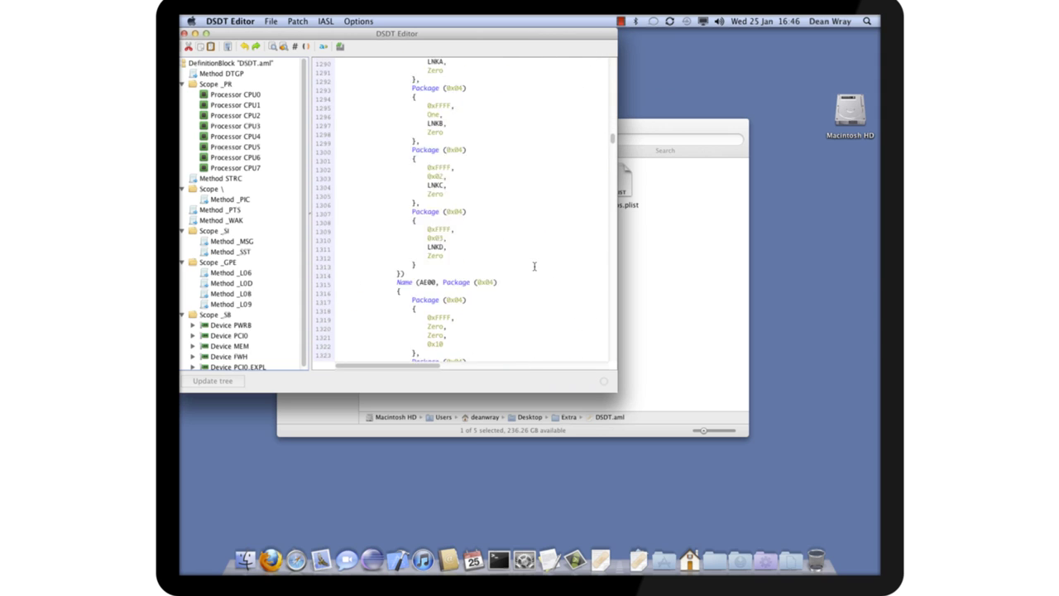
{"action": "scroll", "coordinate": [267, 298], "scroll_direction": "down", "scroll_amount": 1}
{"action": "scroll", "coordinate": [315, 296], "scroll_direction": "down", "scroll_amount": 7}
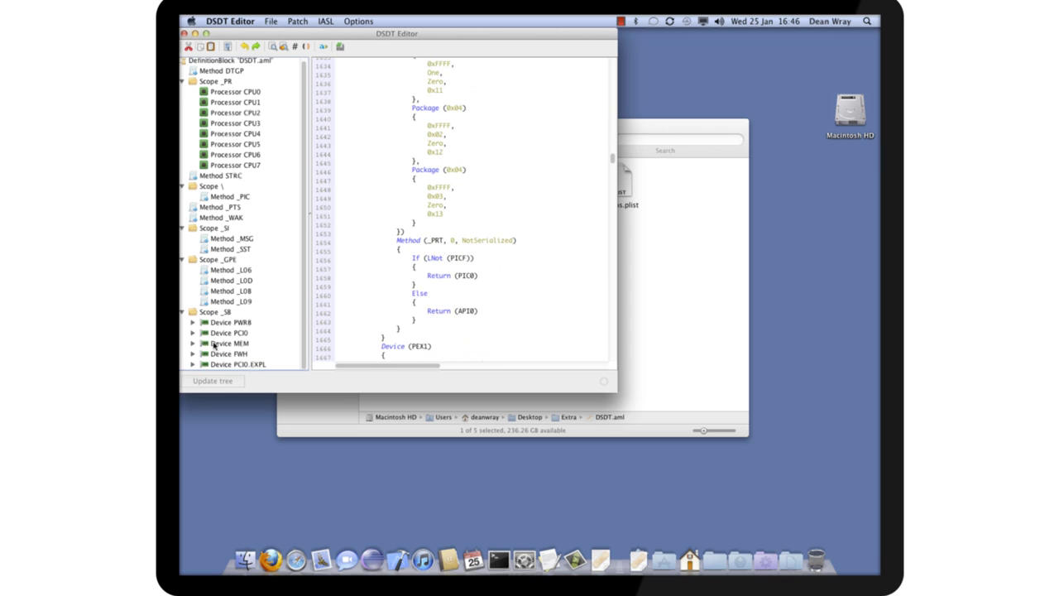
{"action": "left_click", "coordinate": [256, 101]}
{"action": "left_click", "coordinate": [244, 165]}
{"action": "left_click", "coordinate": [255, 101]}
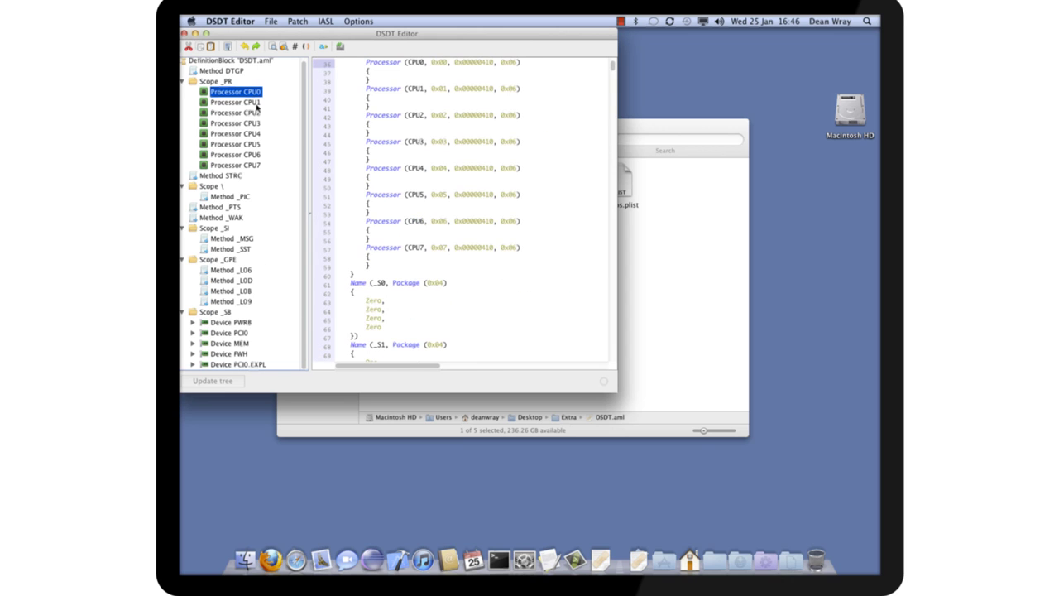
{"action": "left_click", "coordinate": [252, 166]}
{"action": "left_click", "coordinate": [254, 93]}
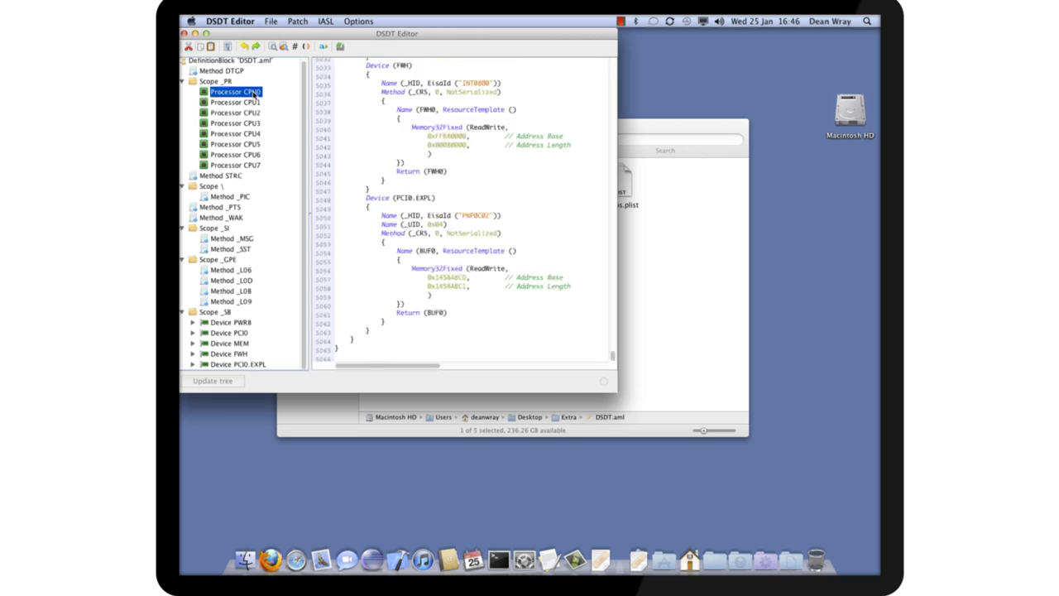
{"action": "left_click", "coordinate": [250, 165]}
{"action": "left_click", "coordinate": [246, 114]}
{"action": "left_click", "coordinate": [252, 166]}
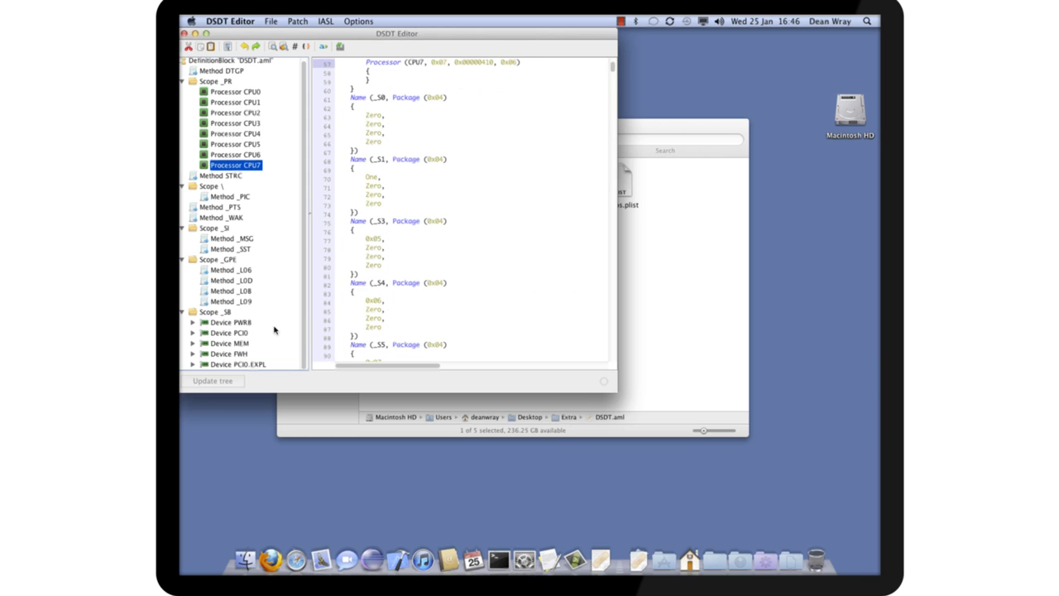
Expand Device PCI0 and review the Device PEG0 and PEG1 sections
{"action": "left_click", "coordinate": [225, 334]}
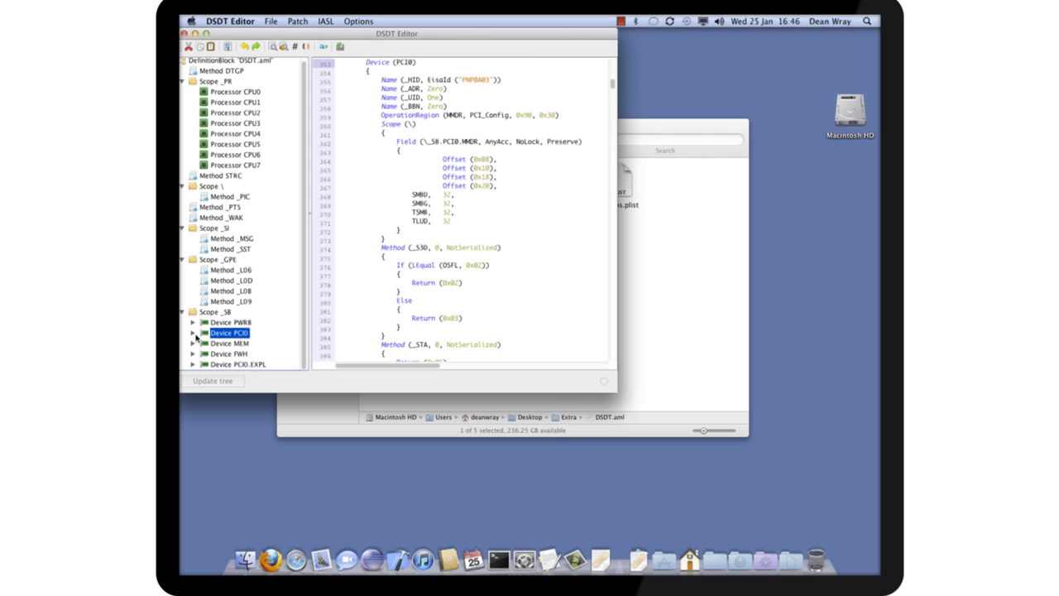
{"action": "left_click", "coordinate": [193, 333]}
{"action": "left_click_drag", "start_coordinate": [303, 195], "coordinate": [304, 269]}
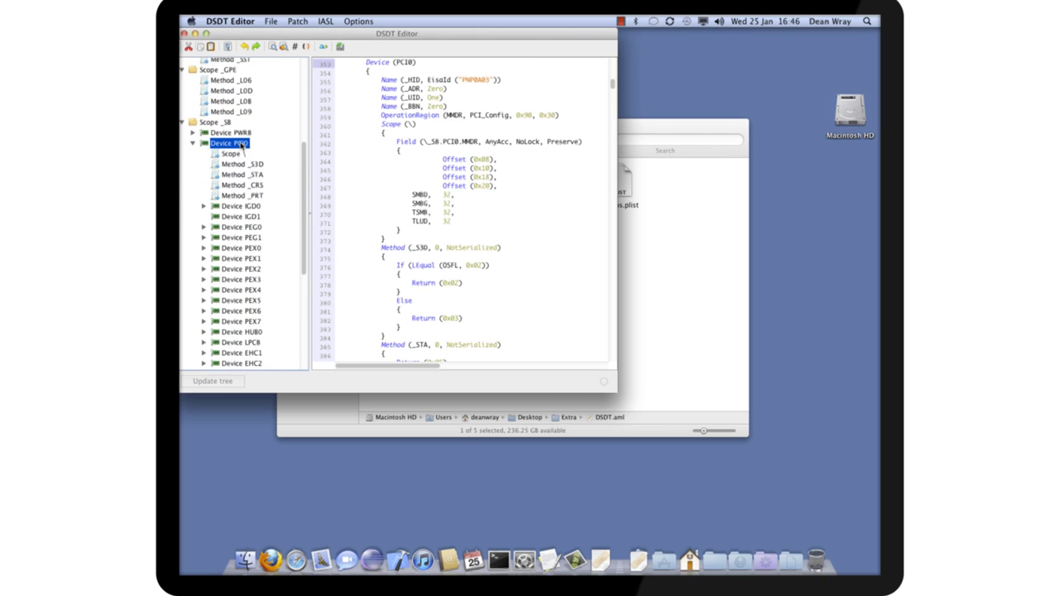
{"action": "left_click", "coordinate": [252, 227]}
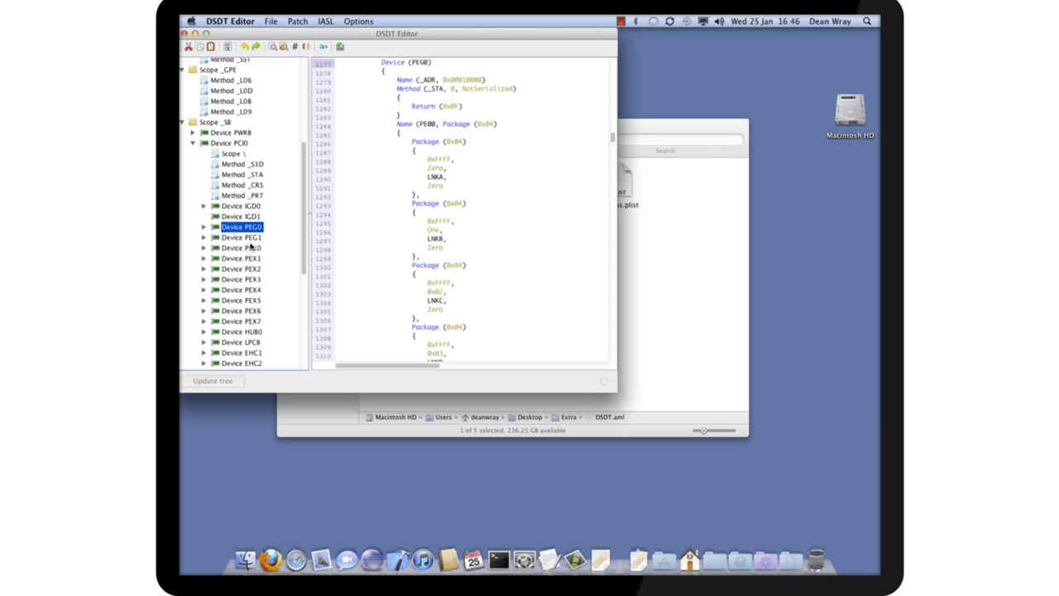
{"action": "left_click", "coordinate": [254, 238]}
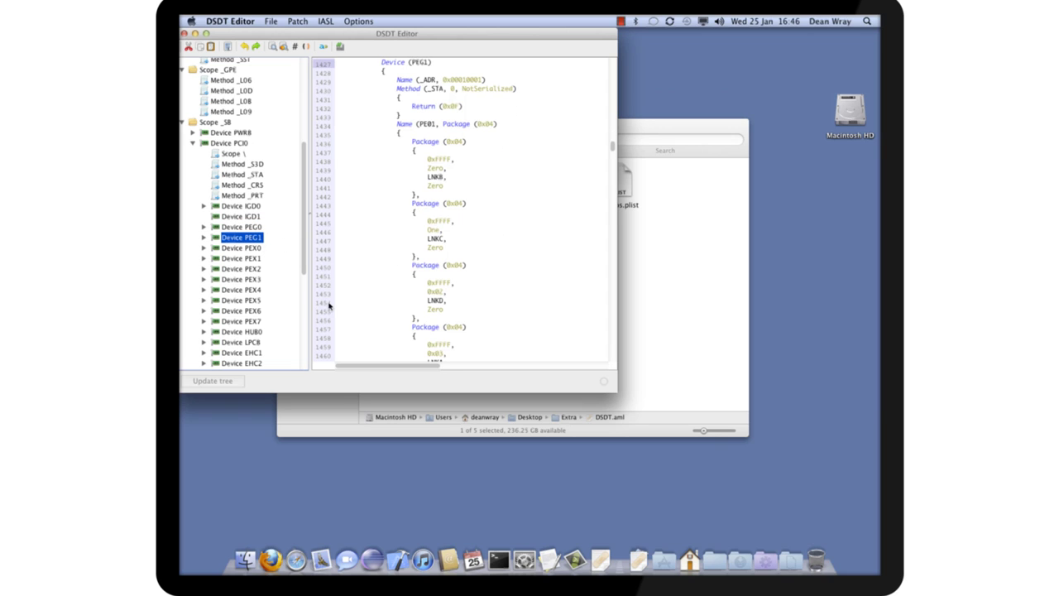
{"action": "scroll", "coordinate": [268, 325], "scroll_direction": "down", "scroll_amount": 6}
{"action": "scroll", "coordinate": [268, 325], "scroll_direction": "down", "scroll_amount": 2}
{"action": "scroll", "coordinate": [259, 265], "scroll_direction": "up", "scroll_amount": 7}
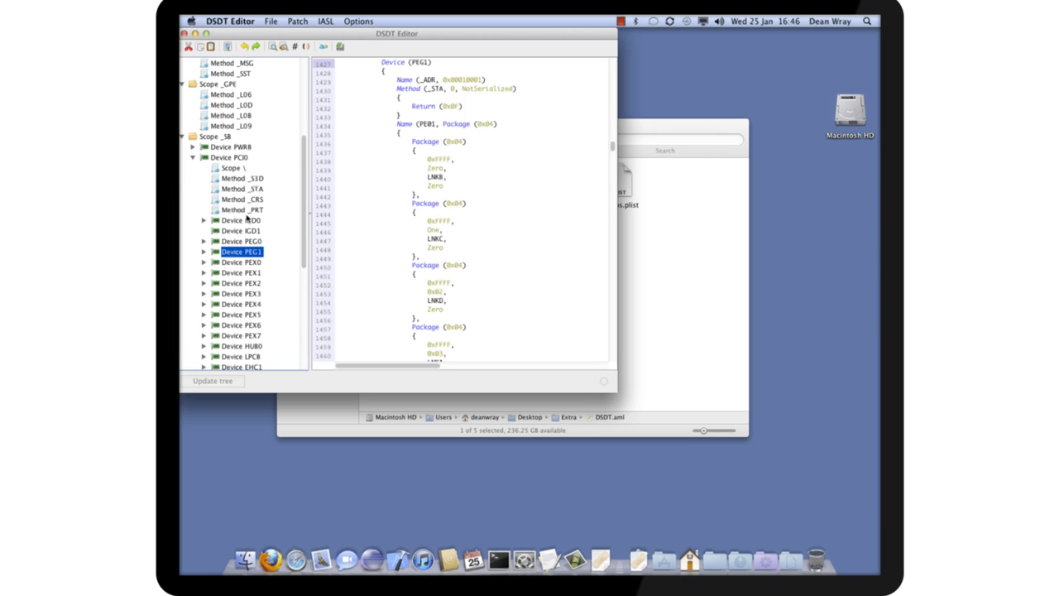
{"action": "scroll", "coordinate": [468, 200], "scroll_direction": "up", "scroll_amount": 20}
{"action": "scroll", "coordinate": [468, 200], "scroll_direction": "up", "scroll_amount": 10}
{"action": "scroll", "coordinate": [265, 196], "scroll_direction": "up", "scroll_amount": 6}
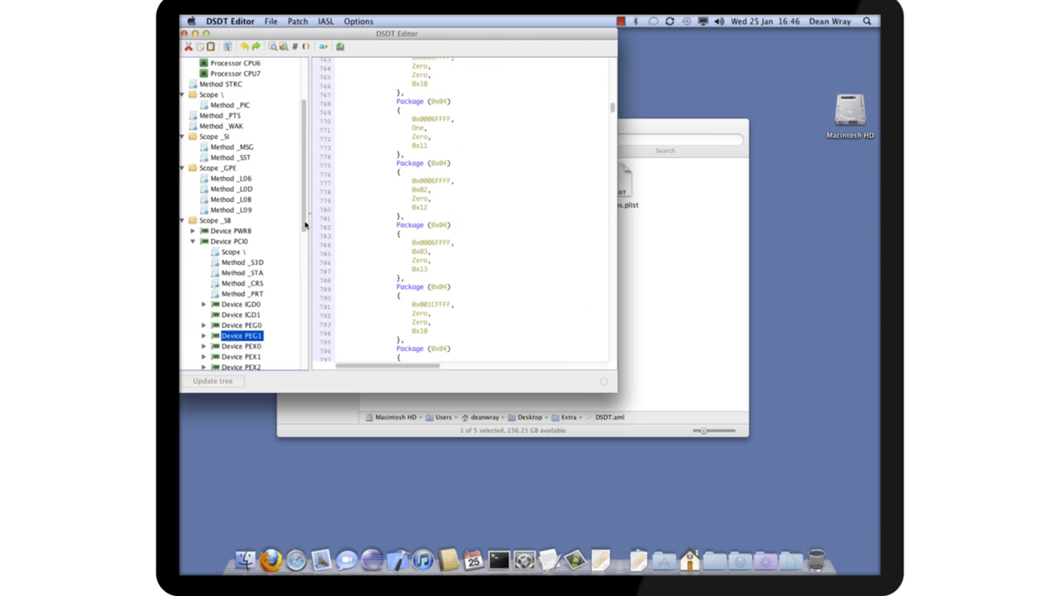
Quit DSDT Editor from its application menu
{"action": "left_click", "coordinate": [230, 21]}
{"action": "left_click", "coordinate": [240, 106]}
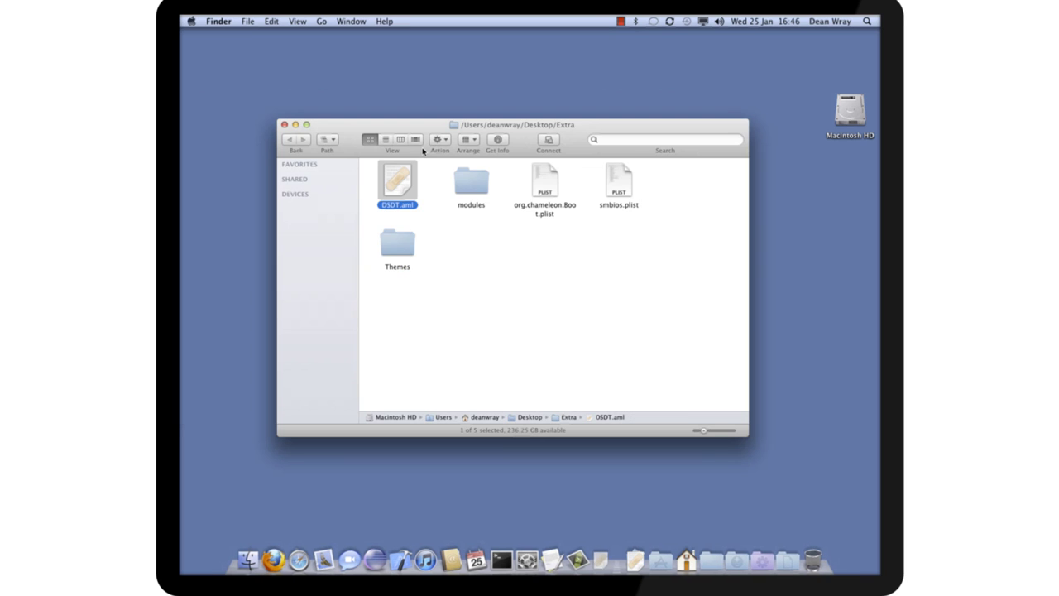
{"action": "left_click", "coordinate": [474, 248]}
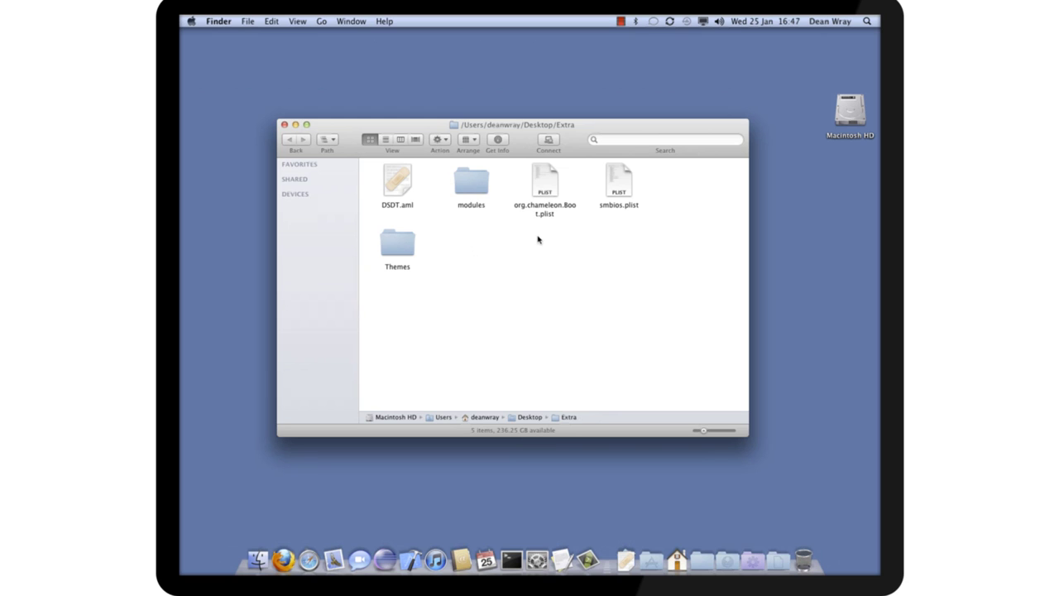
Select org.chameleon.Boot.plist and show its Open With application list
{"action": "left_click", "coordinate": [542, 182]}
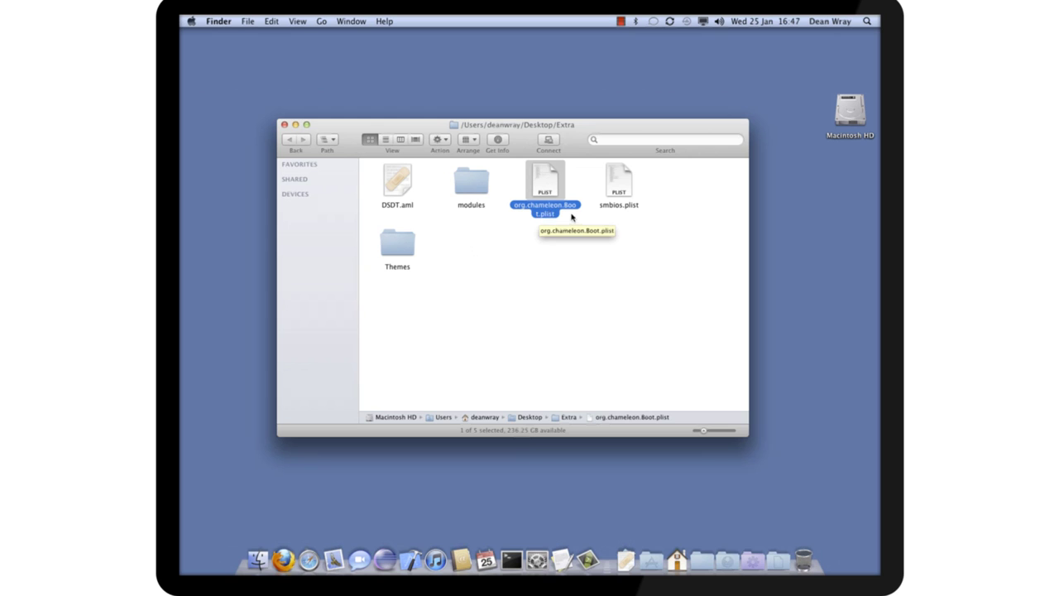
{"action": "left_click", "coordinate": [527, 282]}
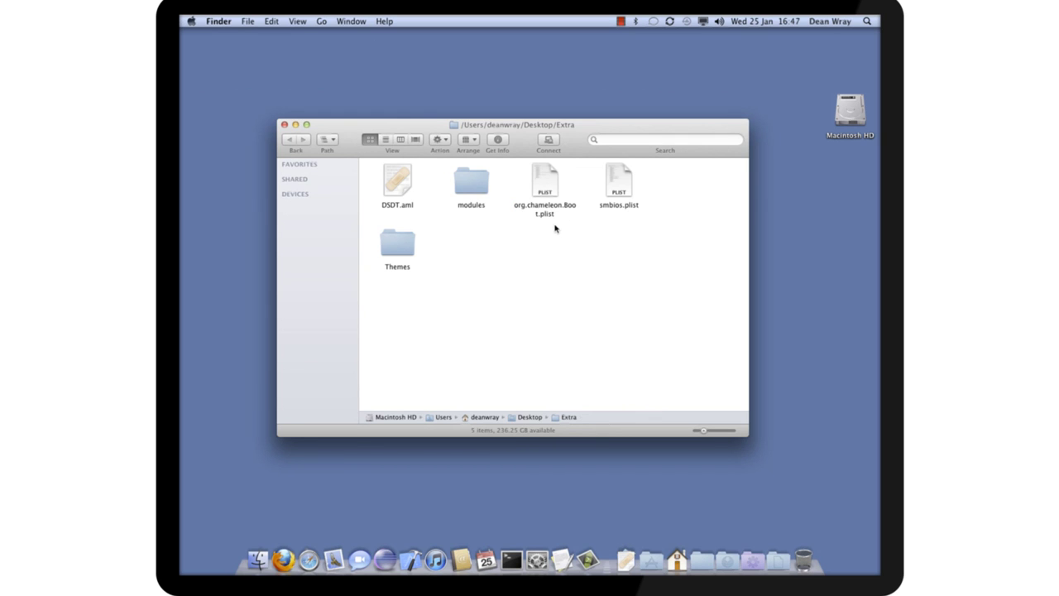
{"action": "left_click", "coordinate": [543, 195]}
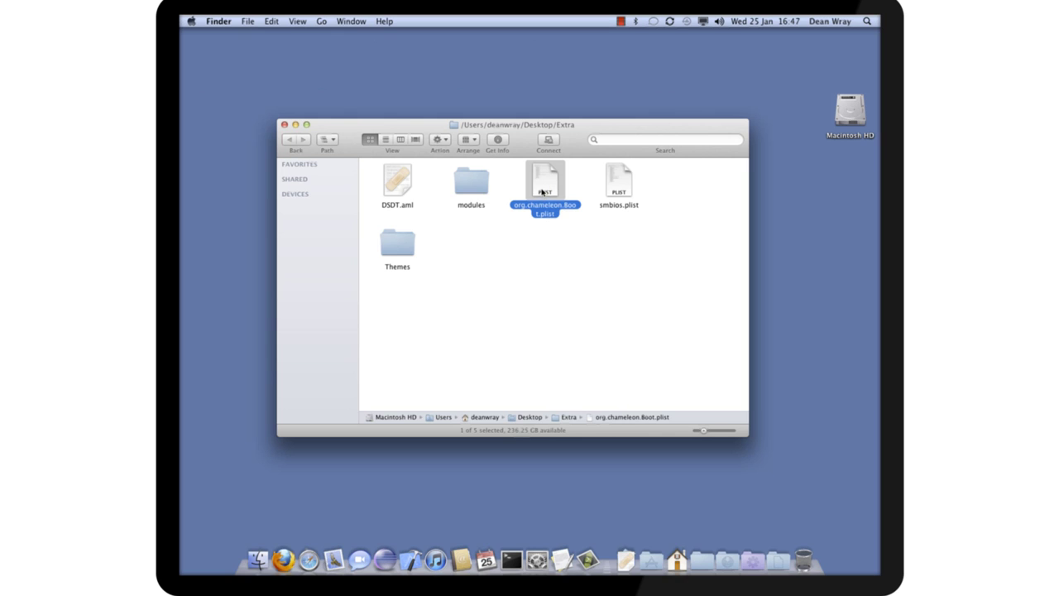
{"action": "right_click", "coordinate": [545, 186]}
{"action": "mouse_move", "coordinate": [597, 199]}
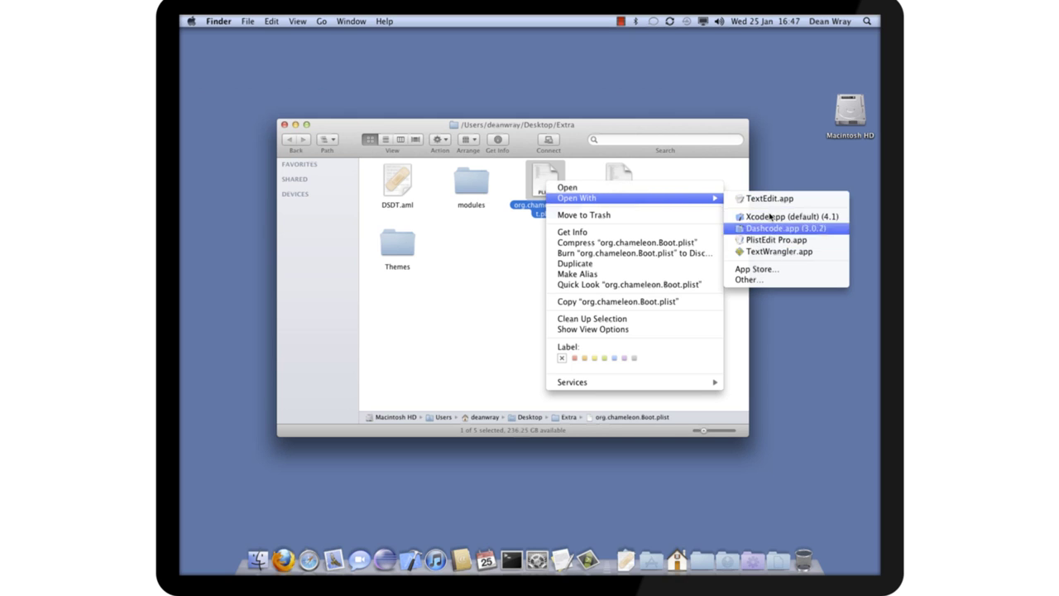
Open the plist in TextWrangler, centre the window, and add blank lines around Boot Banner
{"action": "left_click", "coordinate": [774, 252]}
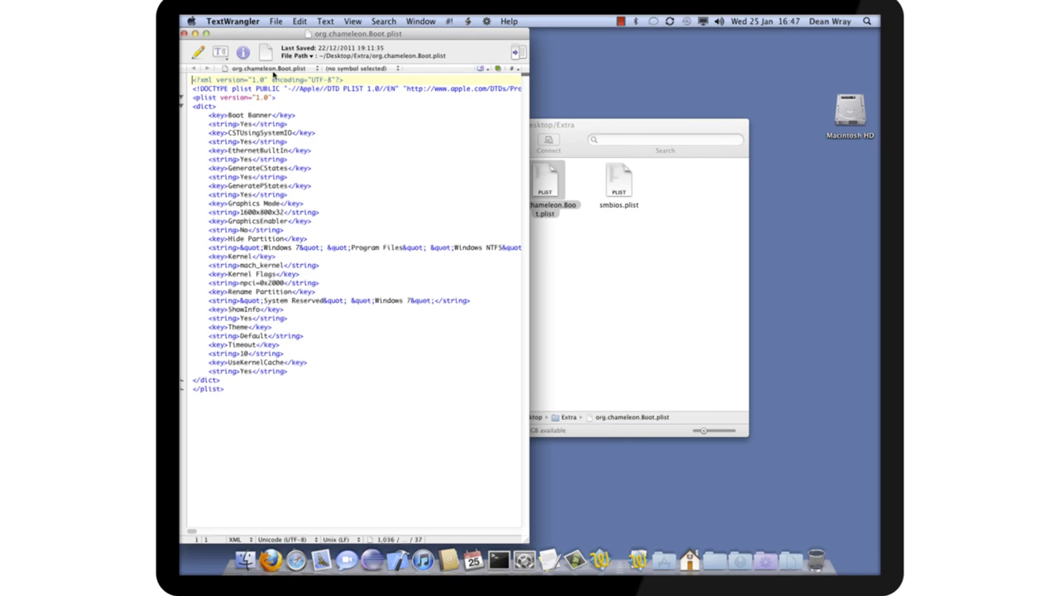
{"action": "left_click_drag", "start_coordinate": [342, 34], "coordinate": [483, 35]}
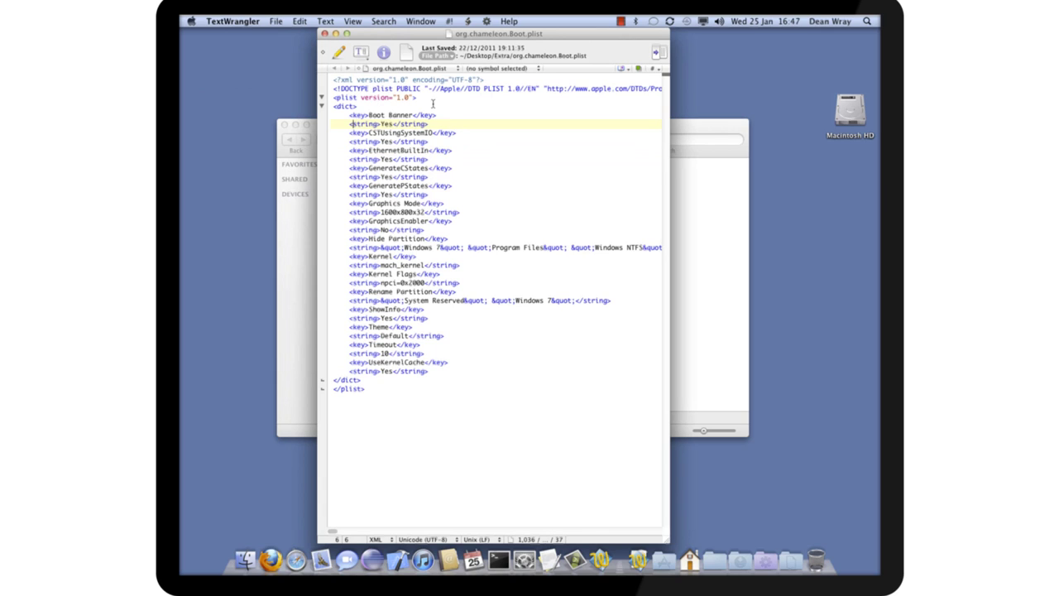
{"action": "left_click", "coordinate": [429, 124]}
{"action": "key", "text": "Return"}
{"action": "key", "text": "Return"}
{"action": "key", "text": "Return"}
{"action": "key", "text": "Return"}
{"action": "left_click", "coordinate": [432, 106]}
{"action": "key", "text": "Return"}
{"action": "key", "text": "Return"}
{"action": "key", "text": "Return"}
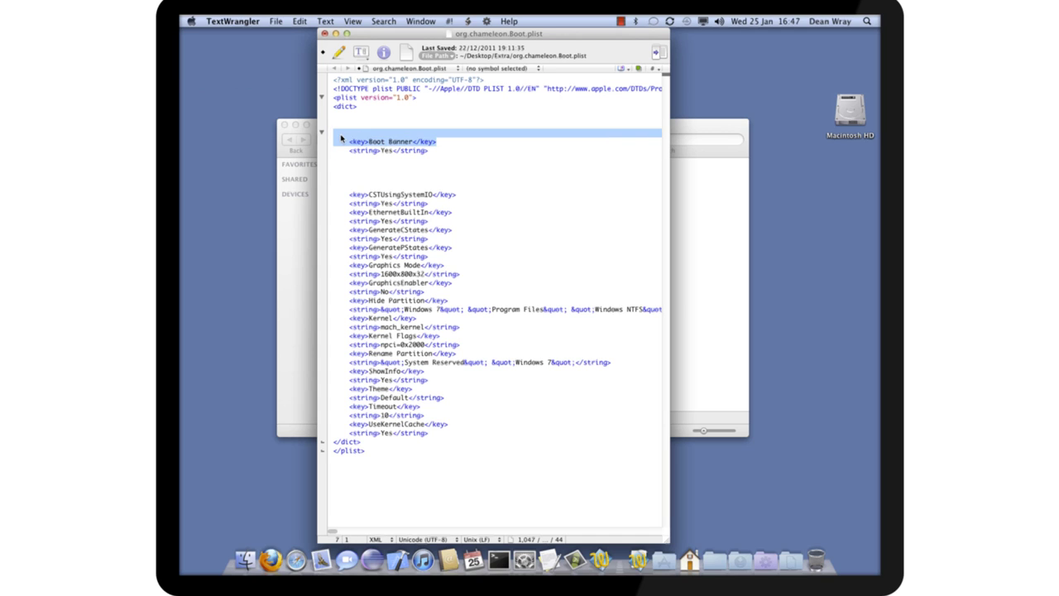
Select the Boot Banner key line and its Yes value line
{"action": "left_click", "coordinate": [357, 143]}
{"action": "double_click", "coordinate": [359, 142]}
{"action": "double_click", "coordinate": [424, 143]}
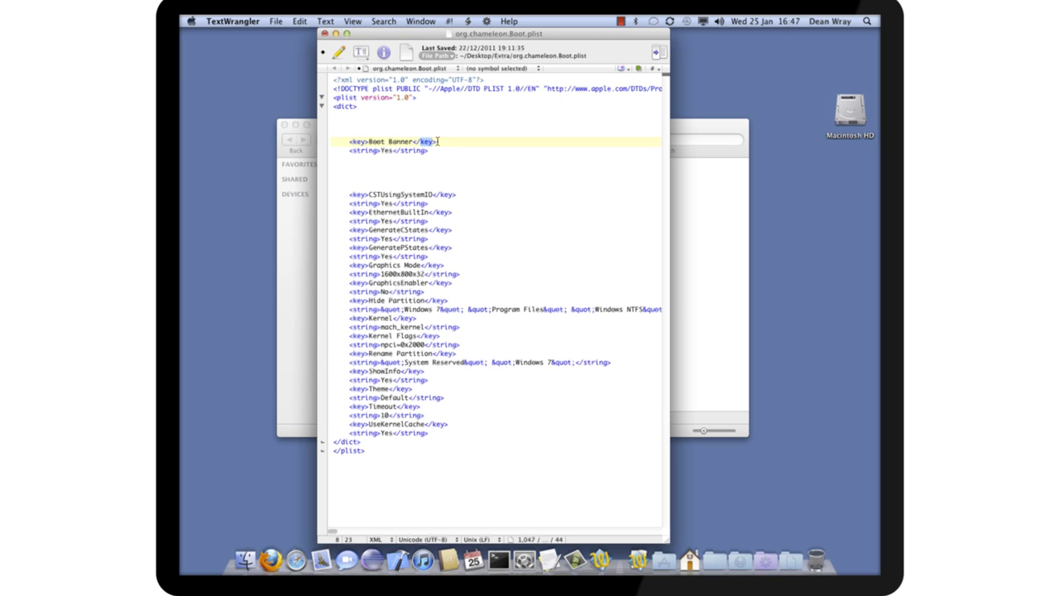
{"action": "left_click_drag", "start_coordinate": [436, 141], "coordinate": [404, 141]}
{"action": "double_click", "coordinate": [373, 142]}
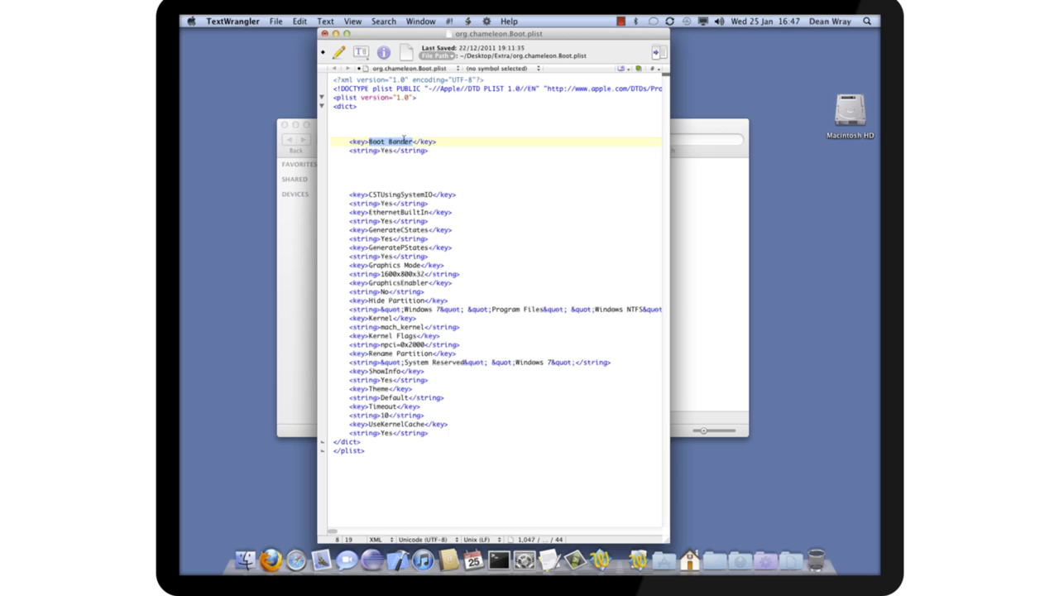
{"action": "triple_click", "coordinate": [346, 152]}
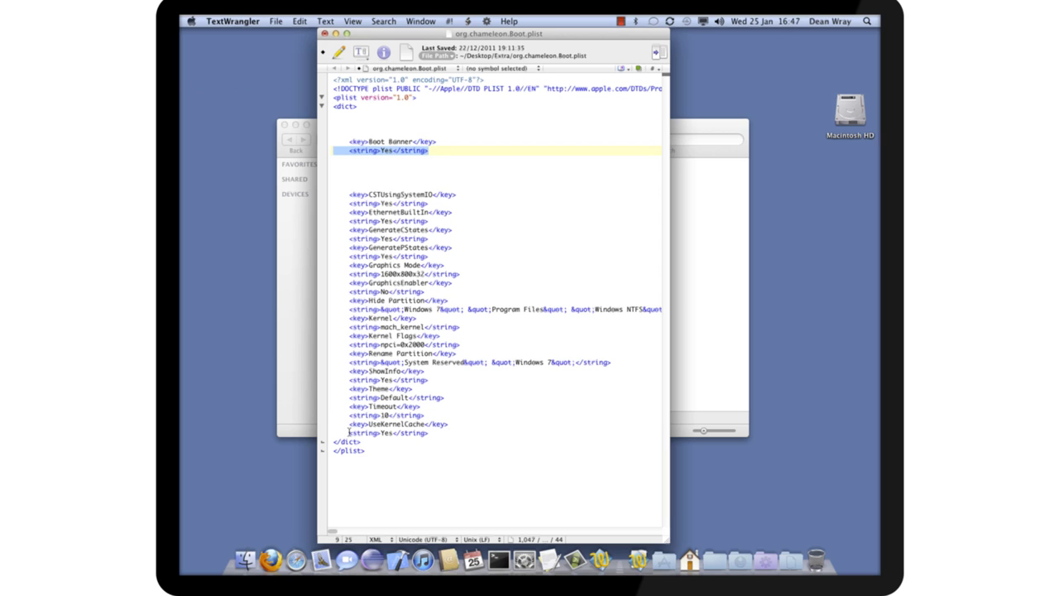
{"action": "left_click", "coordinate": [399, 157]}
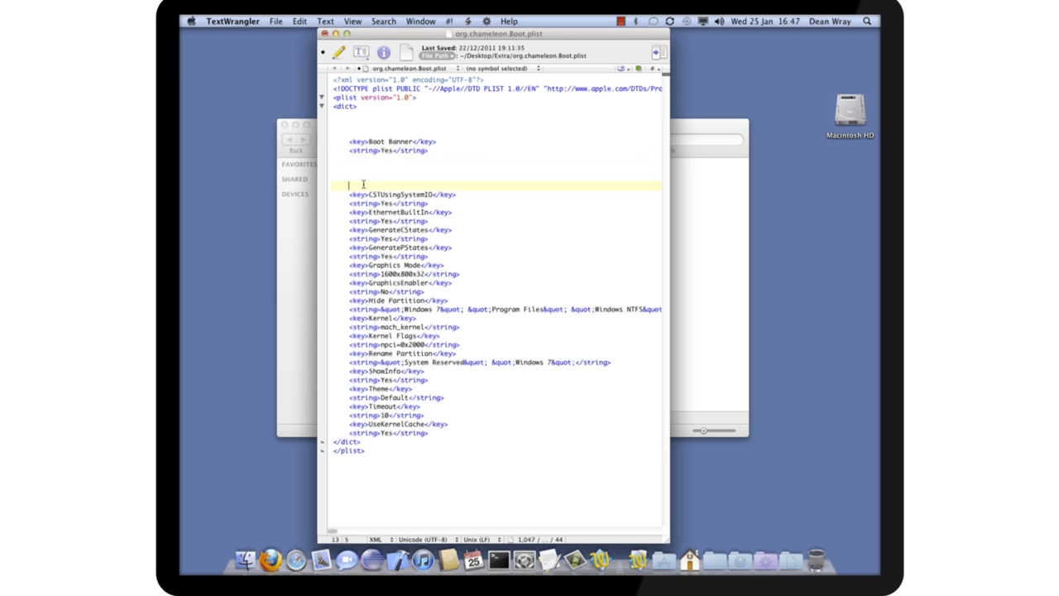
{"action": "left_click_drag", "start_coordinate": [349, 185], "coordinate": [303, 162]}
{"action": "key", "text": "BackSpace"}
{"action": "left_click_drag", "start_coordinate": [360, 136], "coordinate": [327, 116]}
{"action": "key", "text": "BackSpace"}
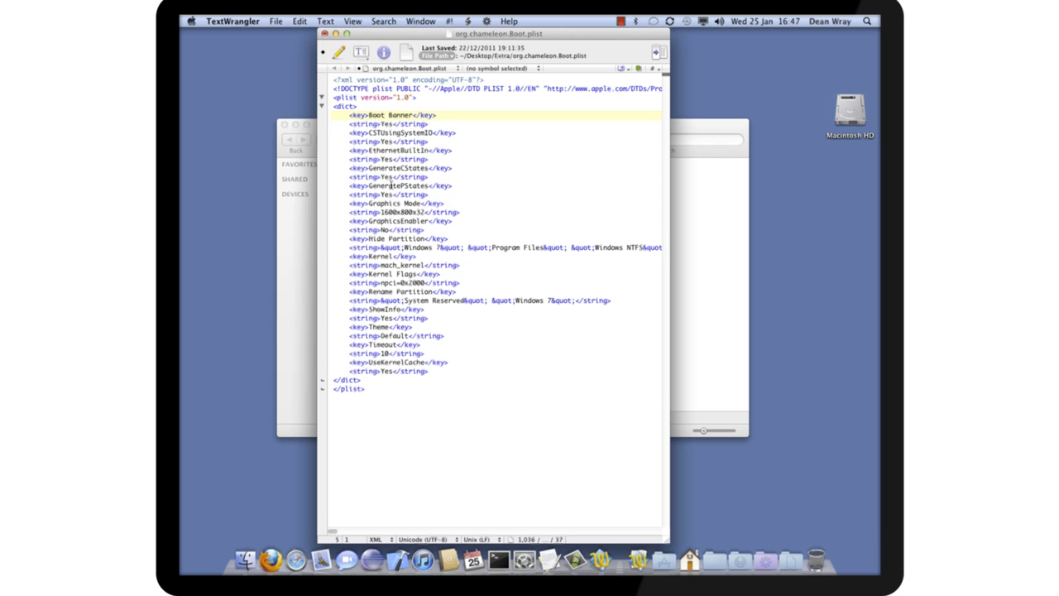
{"action": "left_click_drag", "start_coordinate": [431, 193], "coordinate": [292, 168]}
{"action": "key", "text": "BackSpace"}
{"action": "key", "text": "BackSpace"}
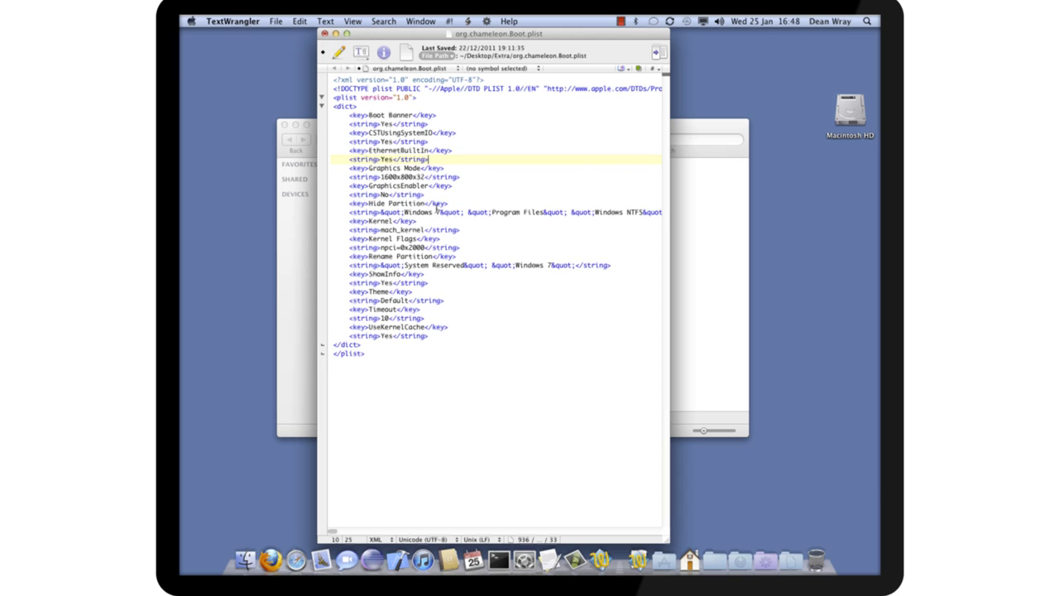
{"action": "left_click", "coordinate": [416, 170]}
{"action": "double_click", "coordinate": [388, 170]}
{"action": "left_click", "coordinate": [411, 168]}
{"action": "left_click_drag", "start_coordinate": [425, 177], "coordinate": [378, 179]}
{"action": "double_click", "coordinate": [399, 186]}
{"action": "double_click", "coordinate": [385, 194]}
{"action": "double_click", "coordinate": [385, 186]}
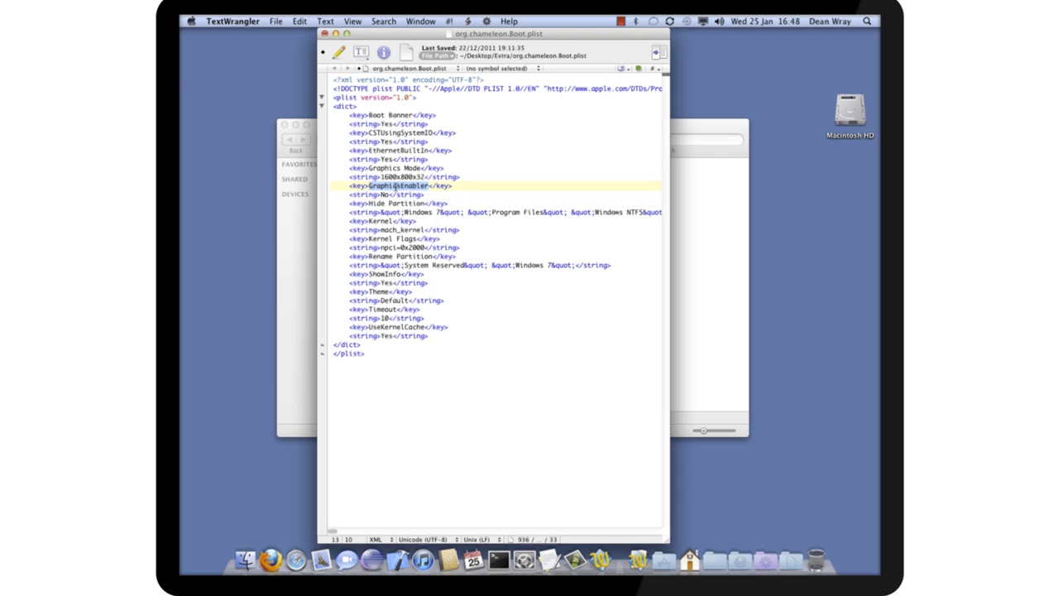
{"action": "left_click", "coordinate": [384, 194]}
{"action": "double_click", "coordinate": [390, 187]}
{"action": "double_click", "coordinate": [384, 194]}
{"action": "double_click", "coordinate": [389, 187]}
{"action": "double_click", "coordinate": [384, 194]}
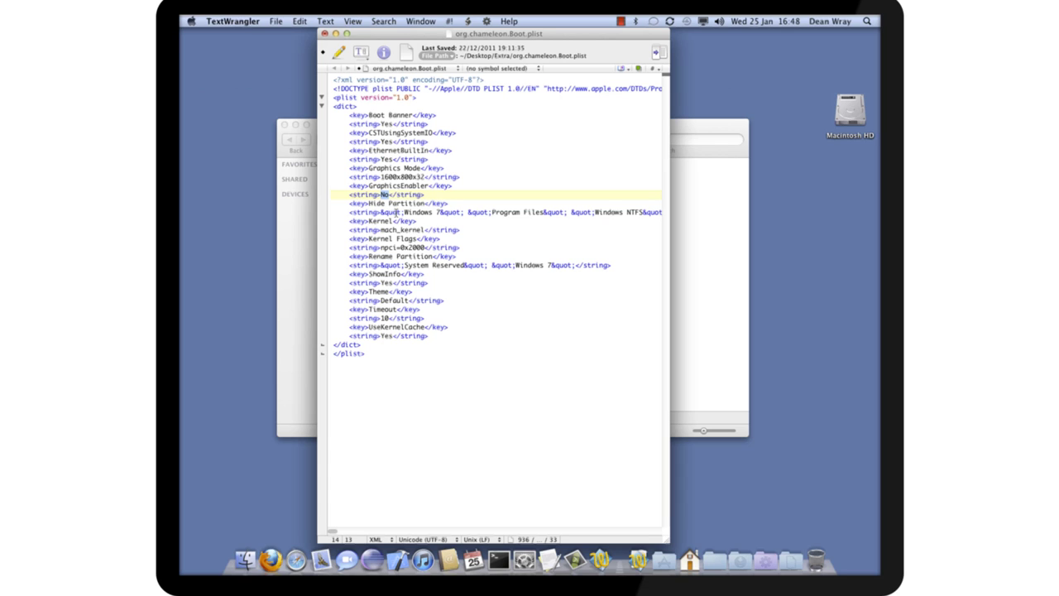
{"action": "left_click", "coordinate": [401, 246]}
{"action": "double_click", "coordinate": [388, 248]}
Add <key>npci</key> with <string>0x2000</string> after the UseKernelCache entry
{"action": "left_click", "coordinate": [423, 248]}
{"action": "left_click", "coordinate": [437, 336]}
{"action": "key", "text": "Return"}
{"action": "type", "text": "<key>npci</key>"}
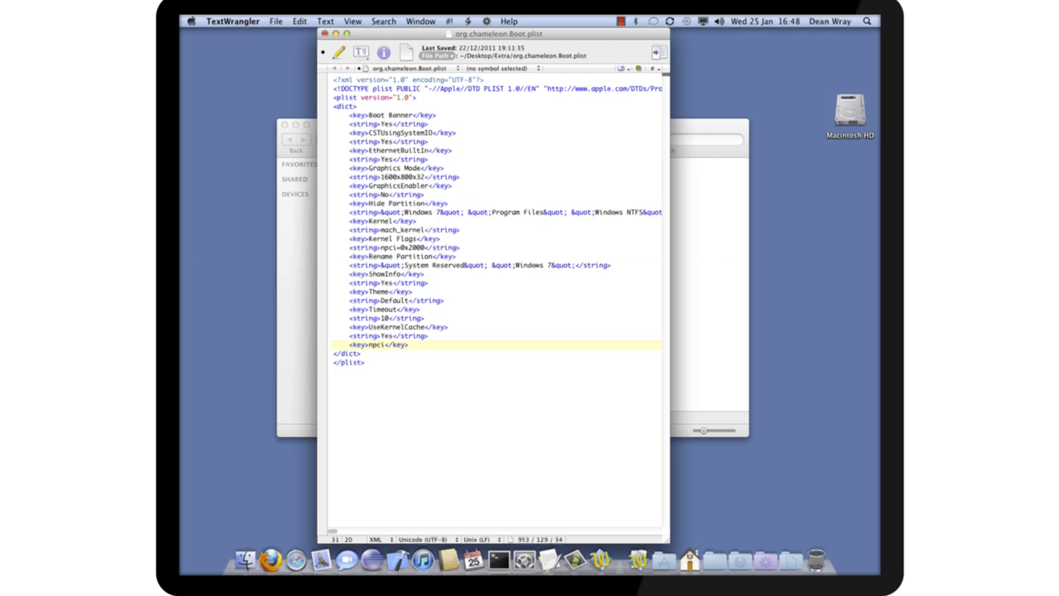
{"action": "key", "text": "Return"}
{"action": "type", "text": "<string>"}
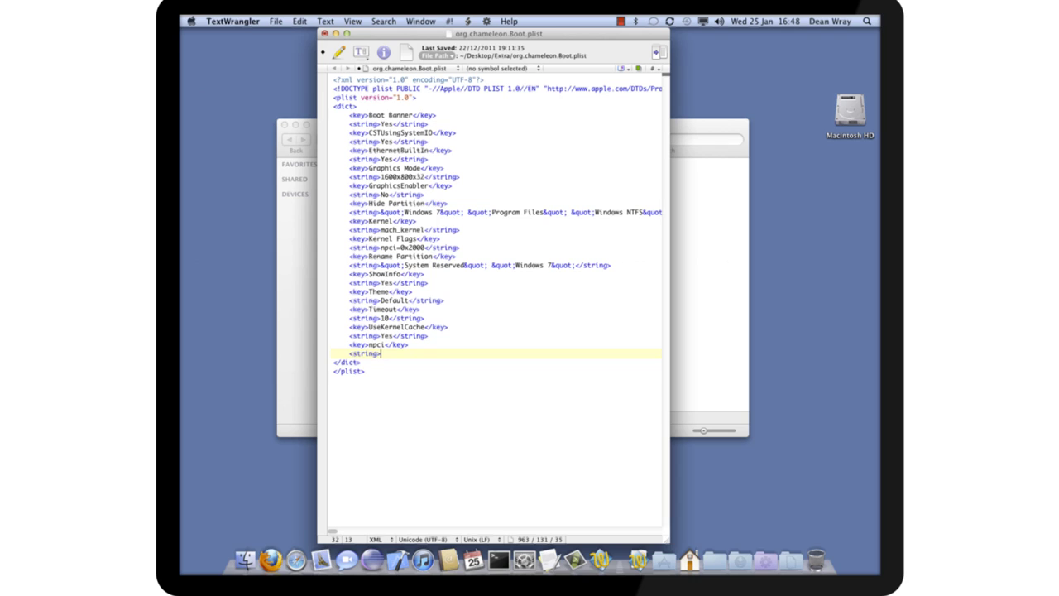
{"action": "type", "text": "</string"}
{"action": "type", "text": "0x2000</string>"}
Compare the new npci entry against the npci=0x2000 kernel flag
{"action": "left_click_drag", "start_coordinate": [453, 352], "coordinate": [349, 346]}
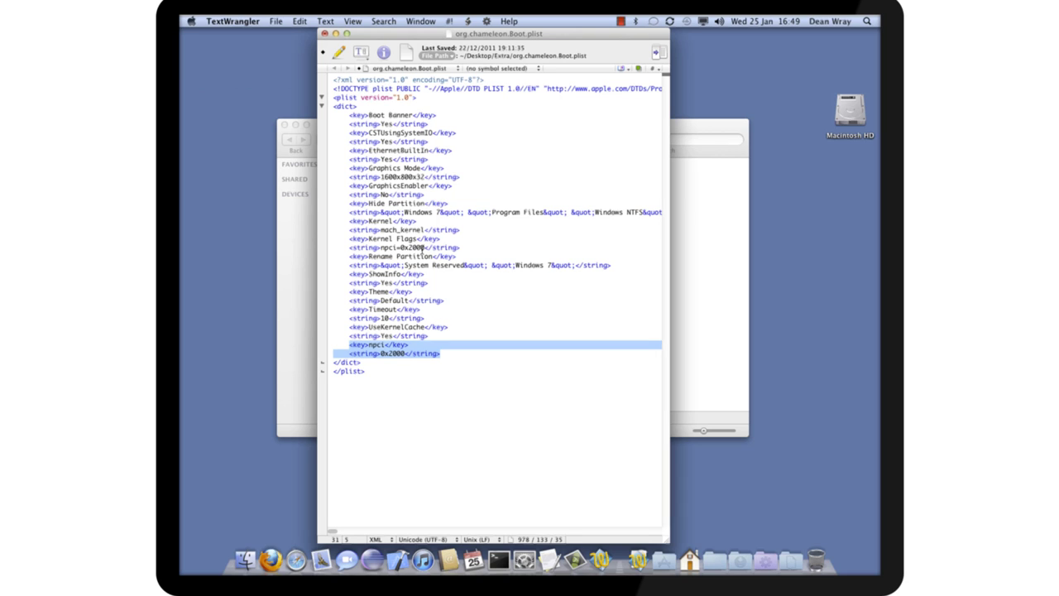
{"action": "left_click_drag", "start_coordinate": [426, 247], "coordinate": [380, 247]}
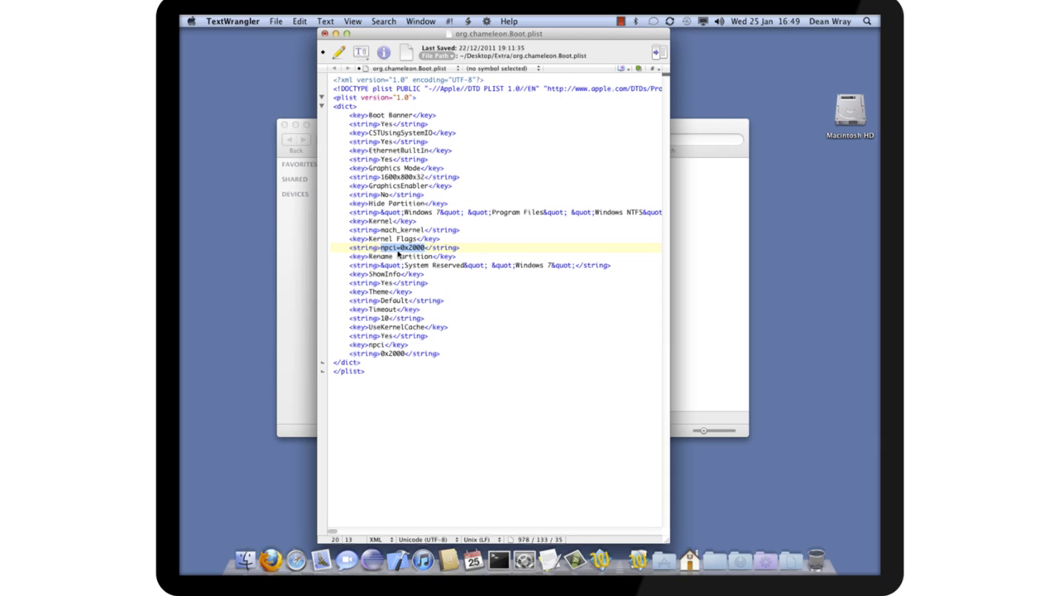
{"action": "left_click", "coordinate": [399, 247]}
{"action": "key", "text": "Left"}
{"action": "left_click", "coordinate": [414, 345]}
{"action": "mouse_move", "coordinate": [369, 344]}
{"action": "left_mouse_down"}
{"action": "mouse_move", "coordinate": [382, 344]}
{"action": "mouse_move", "coordinate": [351, 344]}
{"action": "left_mouse_up"}
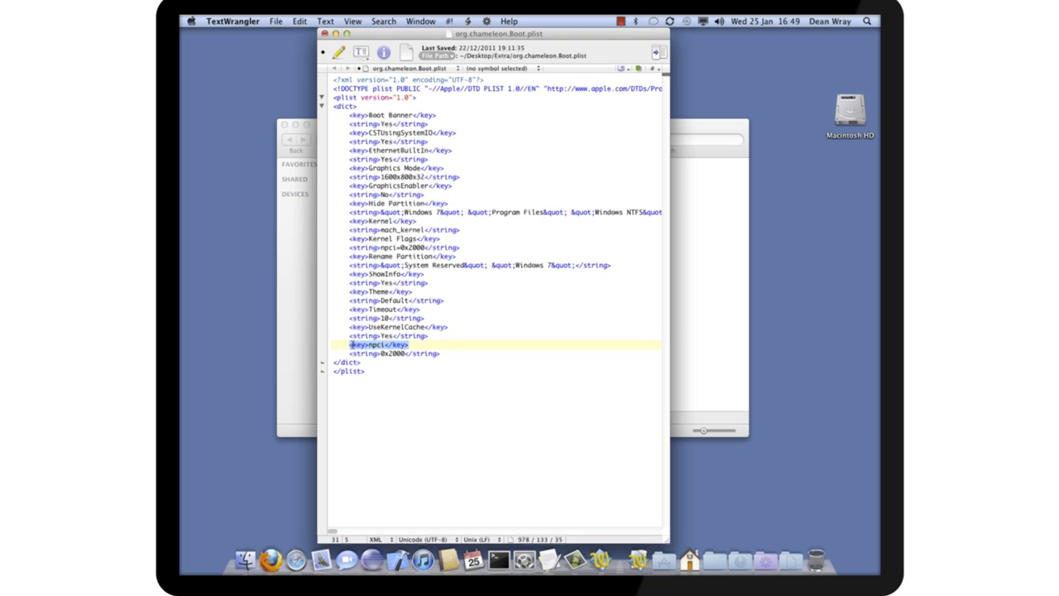
{"action": "left_click", "coordinate": [418, 345]}
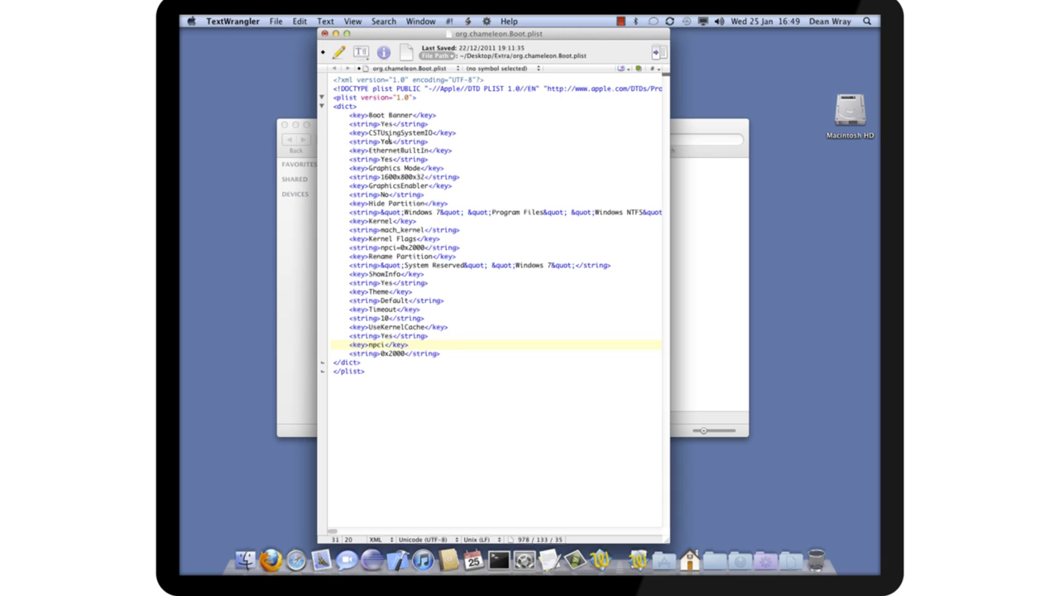
Close the edited Boot.plist in TextWrangler and answer the unsaved-changes prompt
{"action": "left_click", "coordinate": [325, 34]}
{"action": "left_click", "coordinate": [584, 96]}
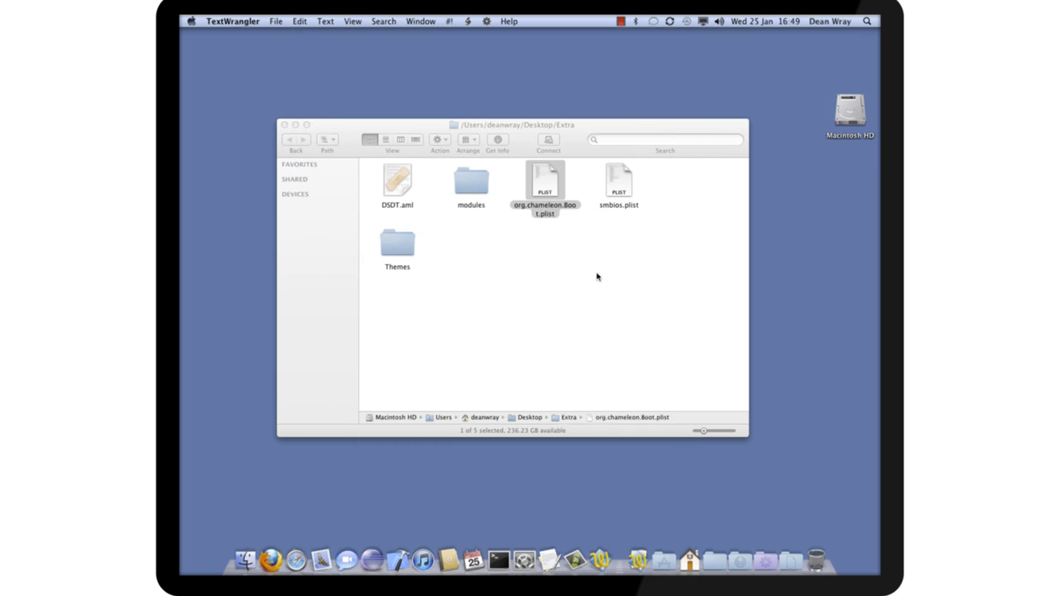
{"action": "left_click", "coordinate": [627, 236]}
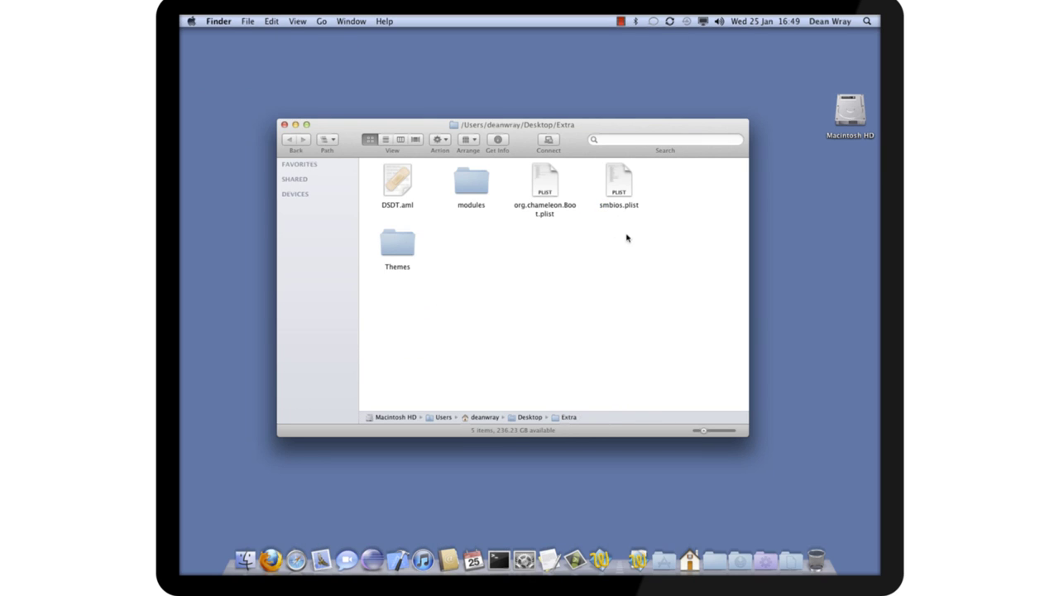
Open smbios.plist from the Extra folder with TextWrangler via Open With
{"action": "left_click", "coordinate": [614, 191]}
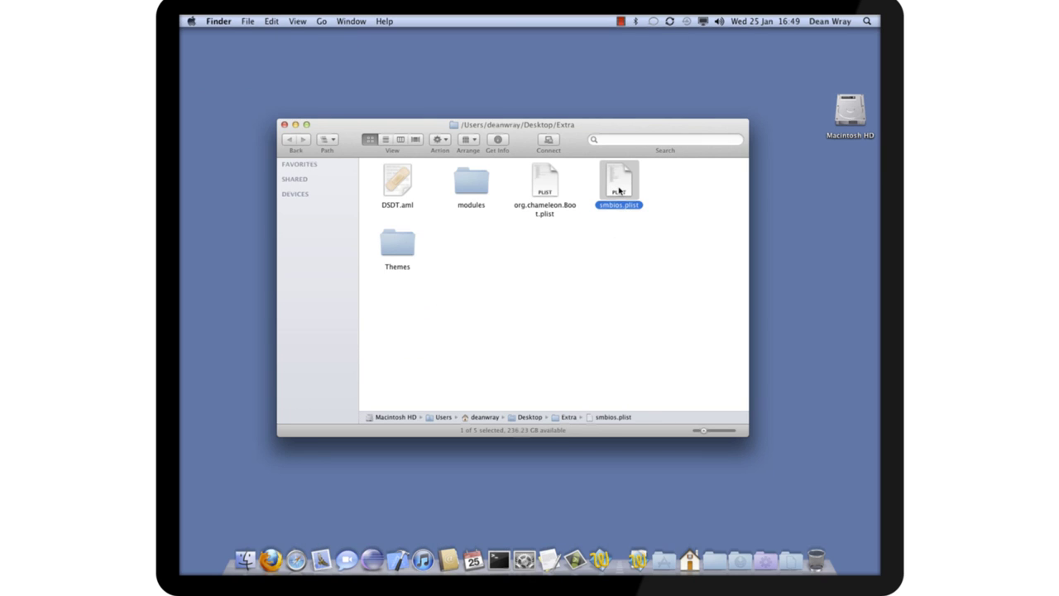
{"action": "right_click", "coordinate": [619, 190]}
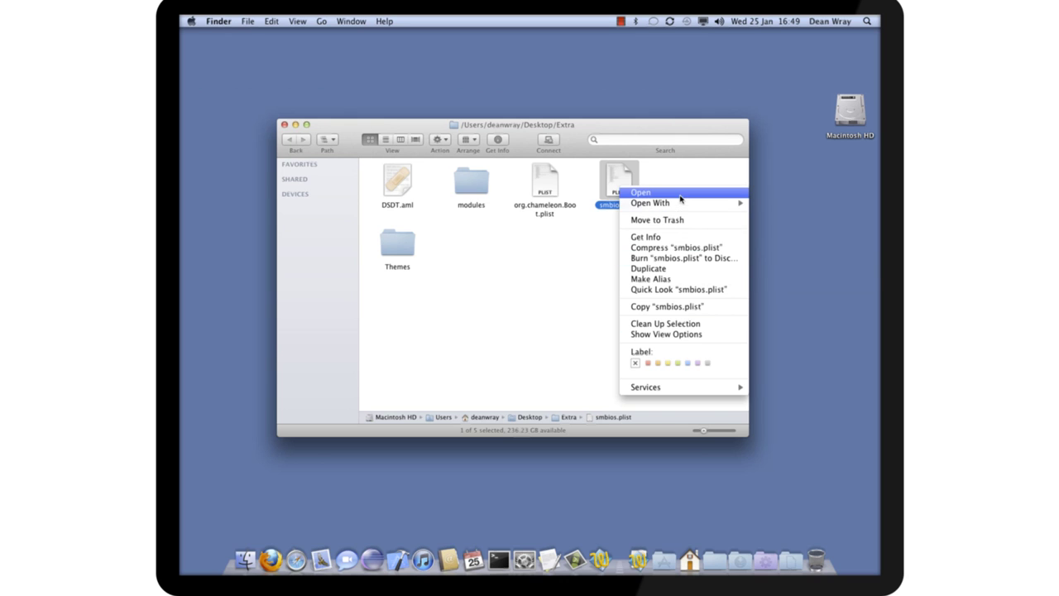
{"action": "mouse_move", "coordinate": [687, 205]}
{"action": "left_click", "coordinate": [809, 244]}
Center the smbios.plist window and look over its memory manufacturer and part entries
{"action": "left_click_drag", "start_coordinate": [374, 35], "coordinate": [550, 19]}
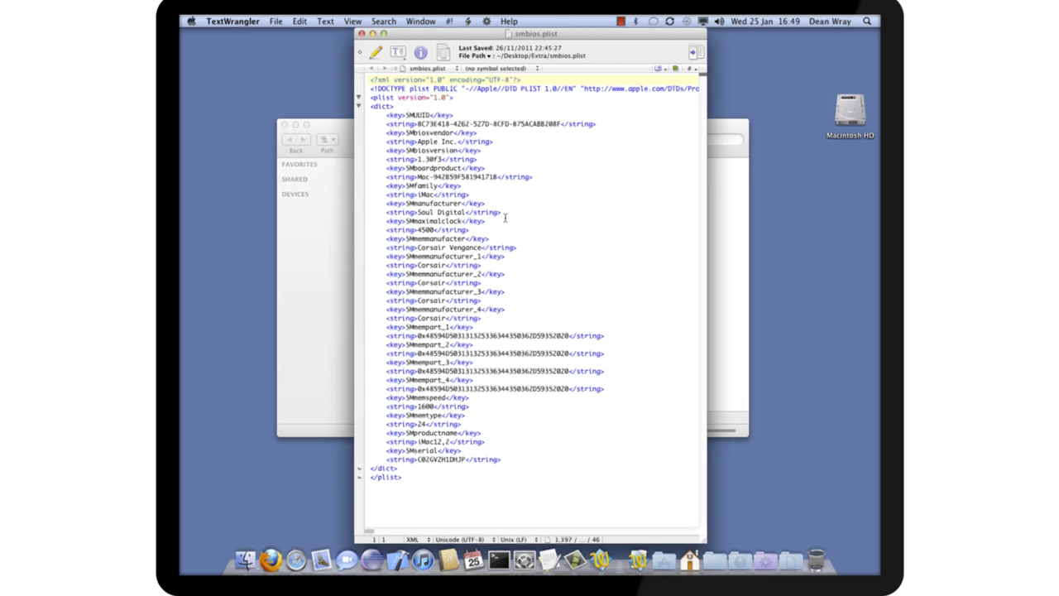
{"action": "left_click_drag", "start_coordinate": [642, 396], "coordinate": [337, 252]}
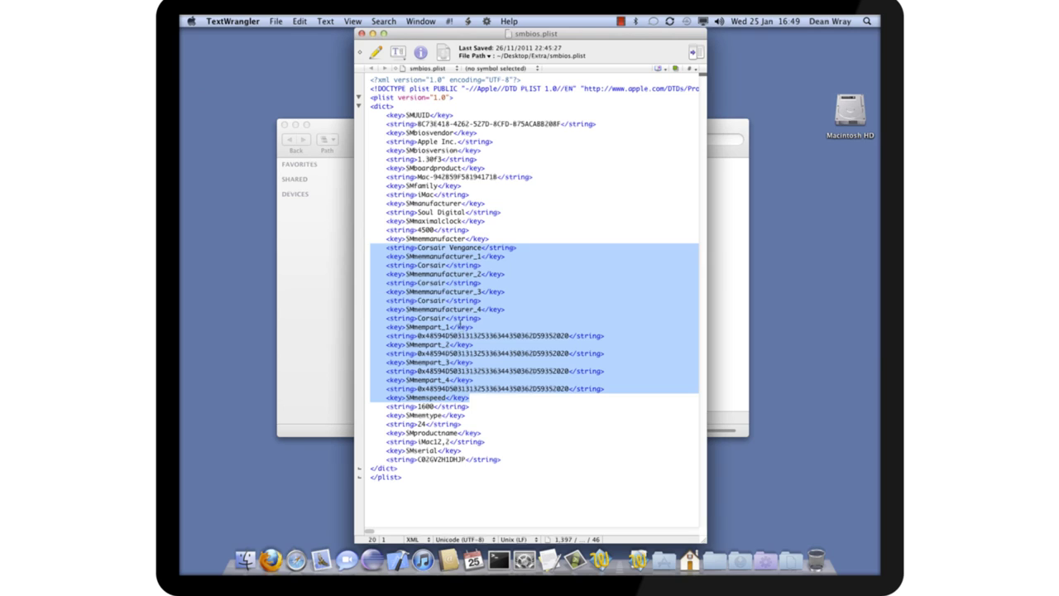
{"action": "left_click", "coordinate": [512, 213]}
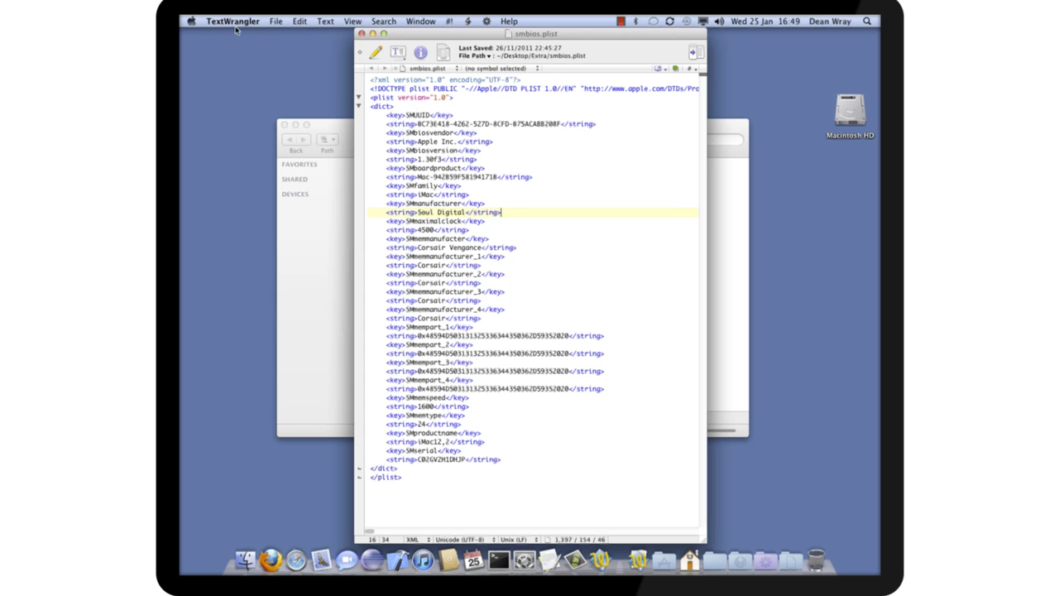
Compare against About This Mac's More Info, then check the iMac12,2 product name and serial value
{"action": "left_click", "coordinate": [192, 21]}
{"action": "left_click", "coordinate": [225, 35]}
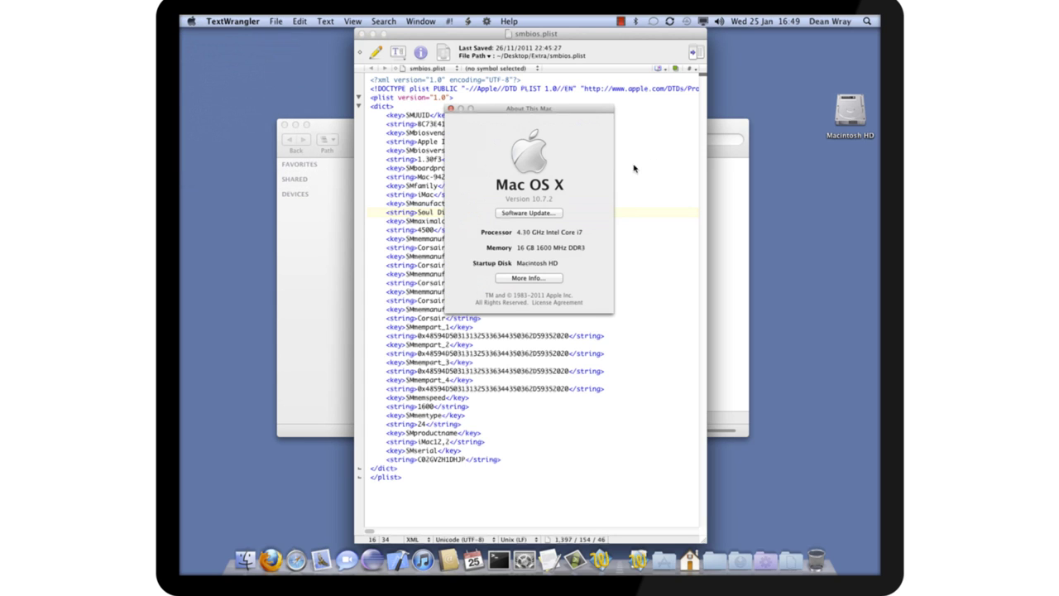
{"action": "left_click", "coordinate": [541, 282]}
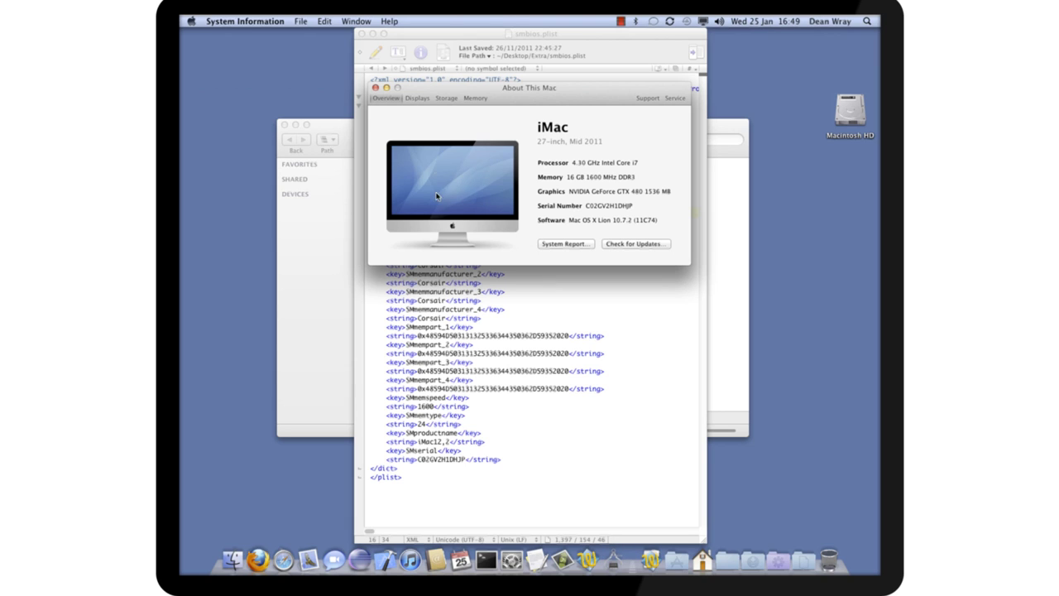
{"action": "left_click", "coordinate": [376, 88]}
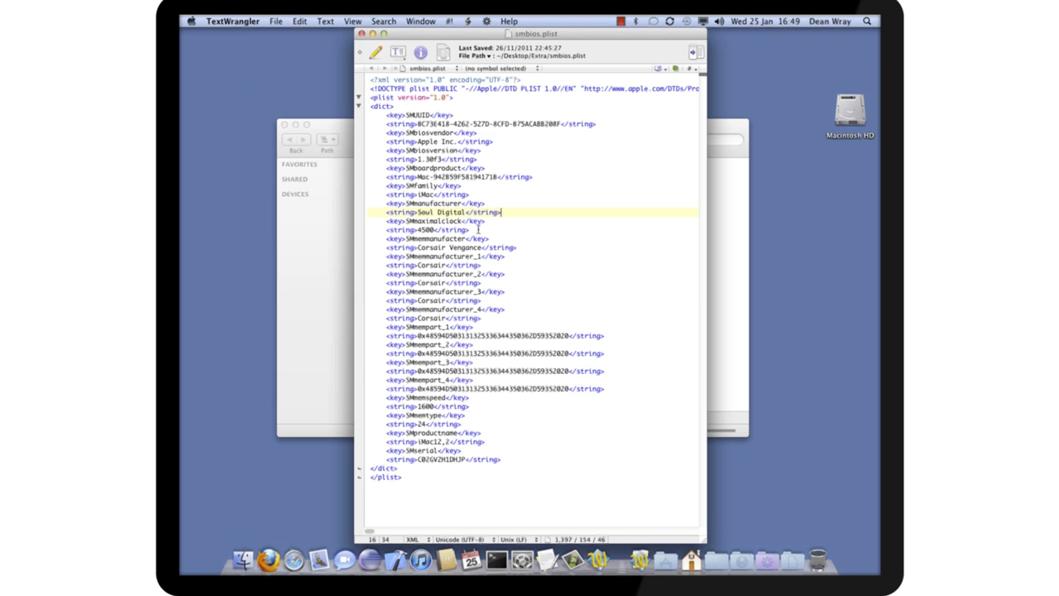
{"action": "left_click", "coordinate": [512, 298]}
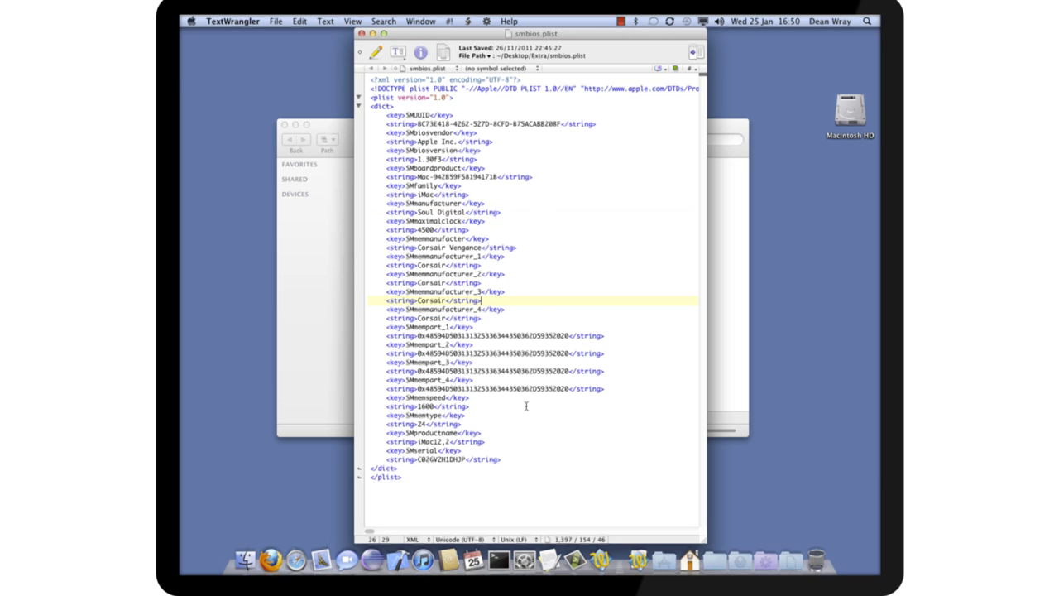
{"action": "left_click_drag", "start_coordinate": [448, 442], "coordinate": [418, 441]}
{"action": "double_click", "coordinate": [449, 459]}
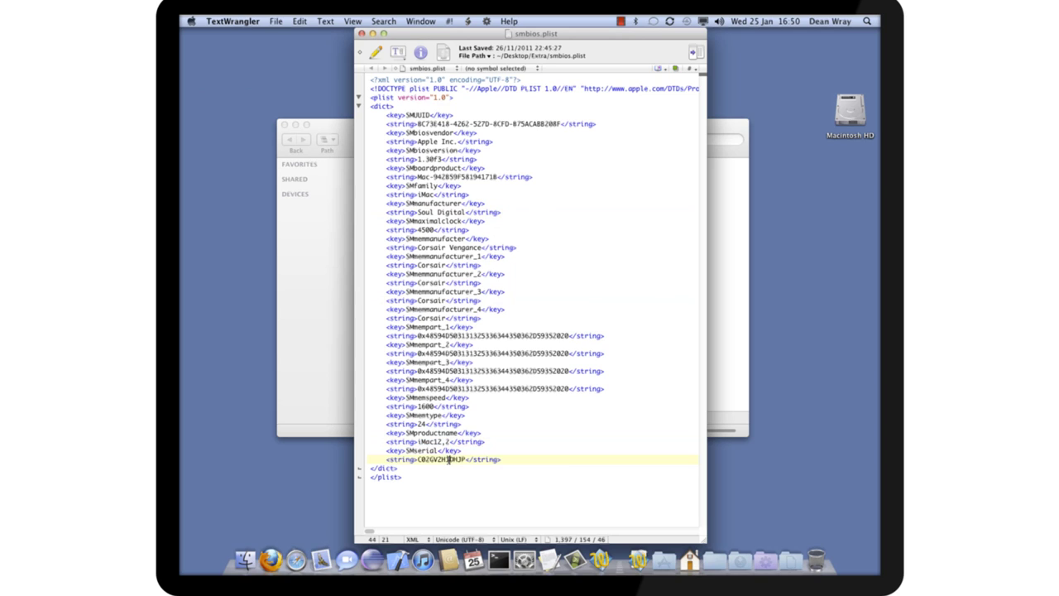
{"action": "left_click", "coordinate": [362, 33]}
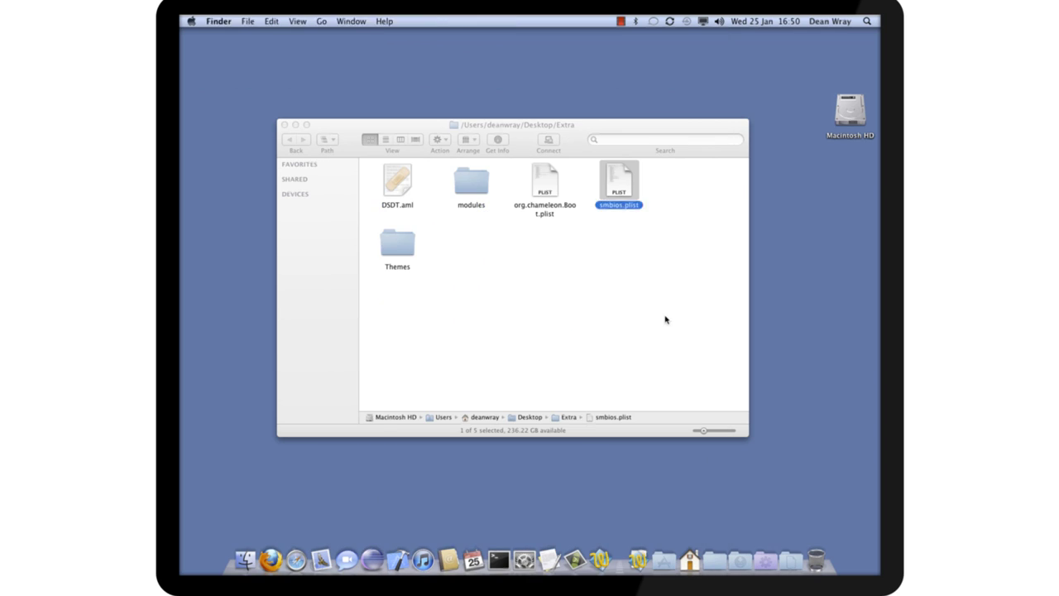
{"action": "left_click", "coordinate": [664, 317]}
{"action": "left_click", "coordinate": [664, 317]}
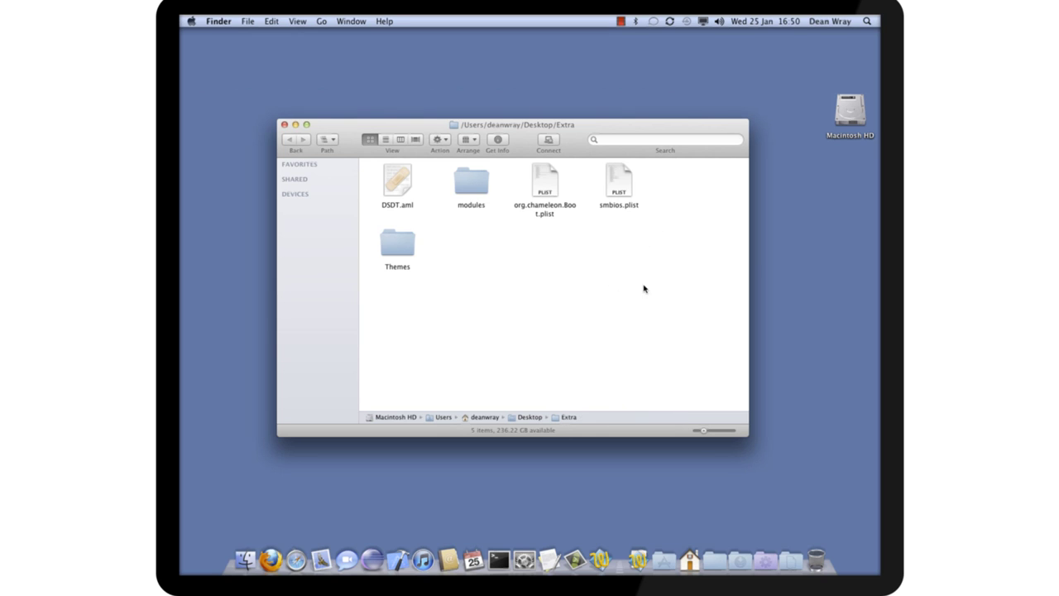
{"action": "left_click", "coordinate": [625, 194]}
{"action": "left_click", "coordinate": [629, 255]}
{"action": "left_click", "coordinate": [618, 195]}
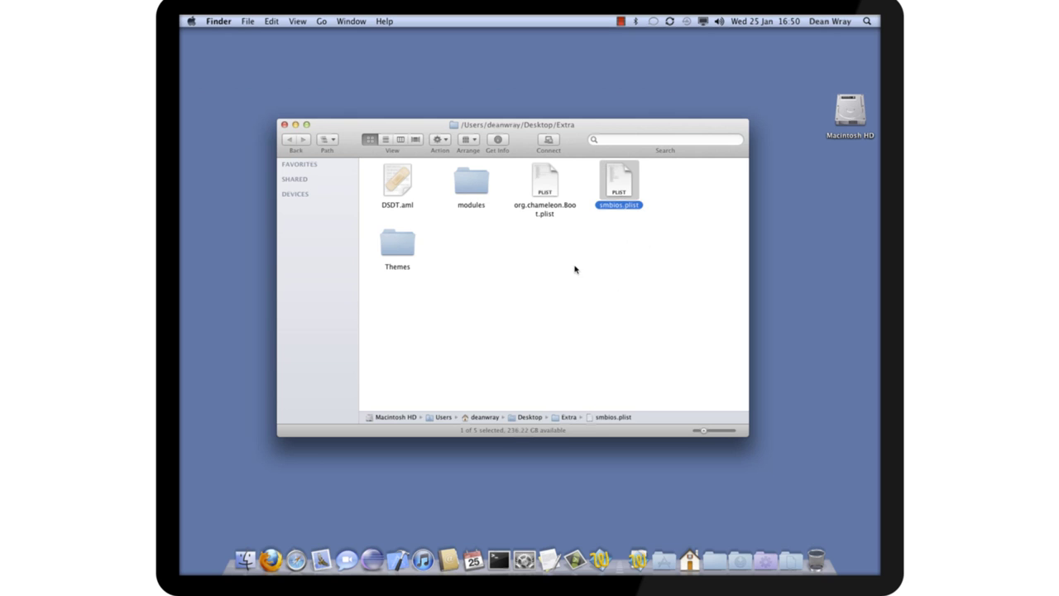
{"action": "left_click", "coordinate": [589, 252]}
{"action": "left_click", "coordinate": [627, 192]}
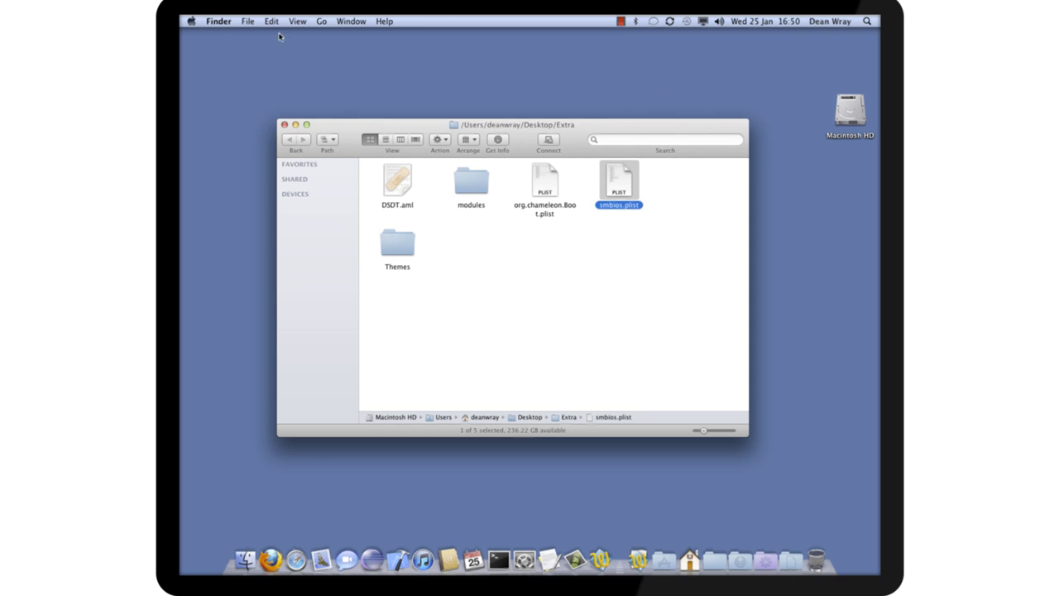
{"action": "left_click", "coordinate": [189, 23]}
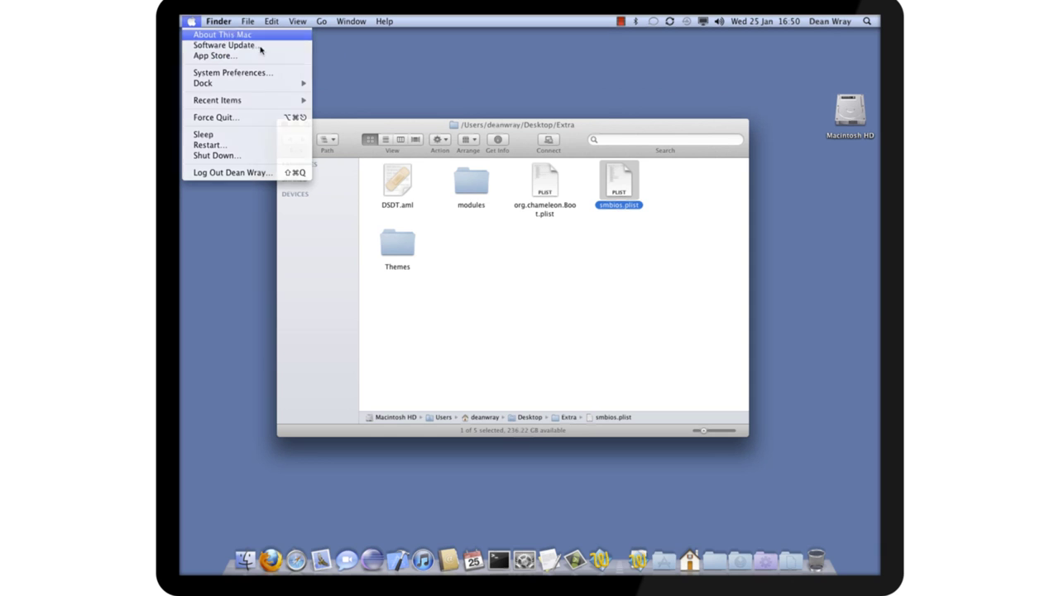
{"action": "left_click", "coordinate": [225, 37]}
{"action": "left_click", "coordinate": [528, 278]}
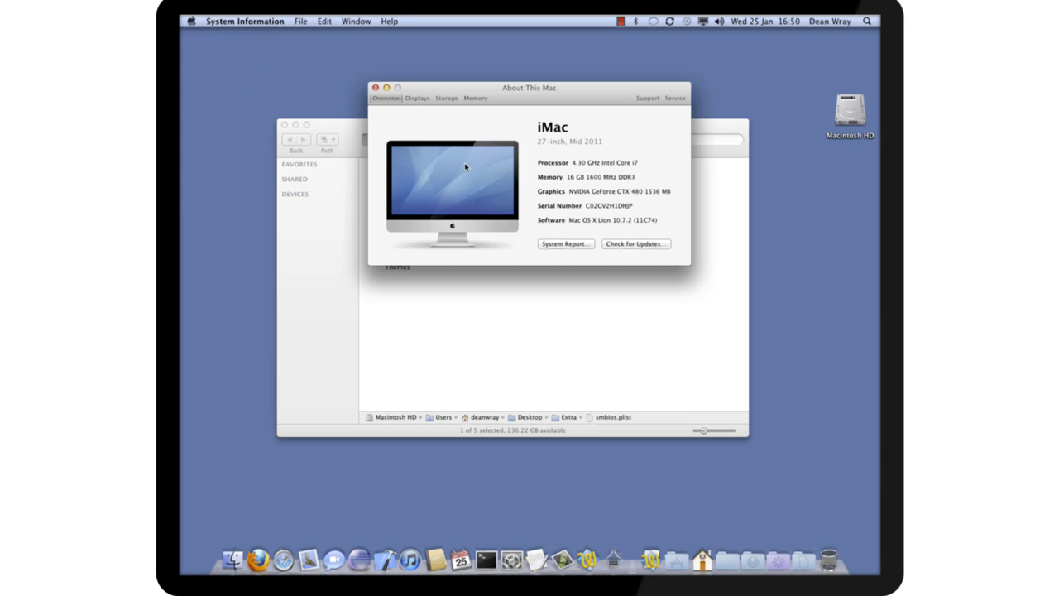
{"action": "left_click", "coordinate": [374, 87]}
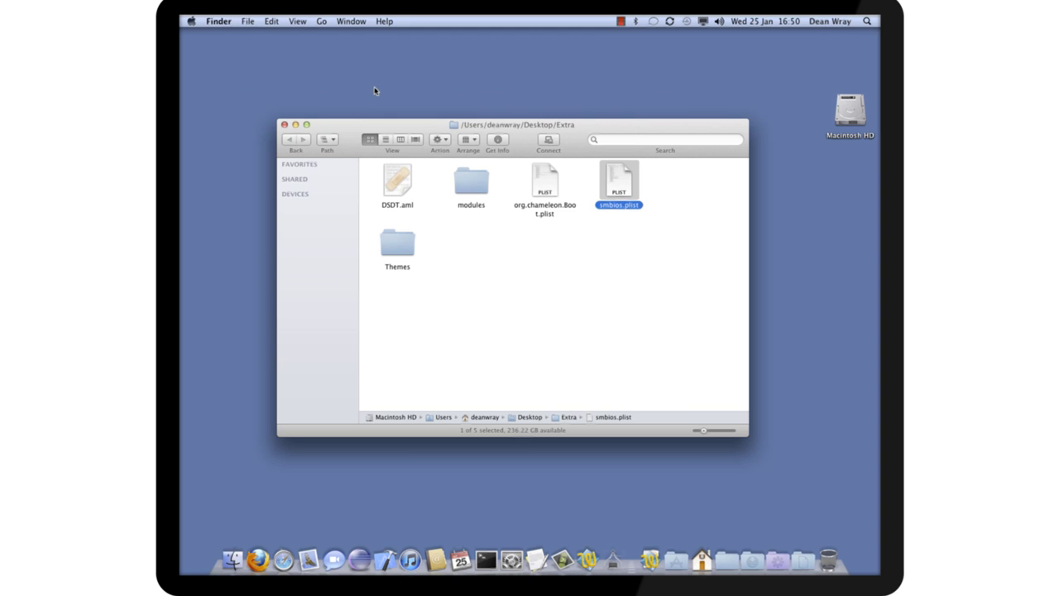
{"action": "left_click", "coordinate": [539, 247]}
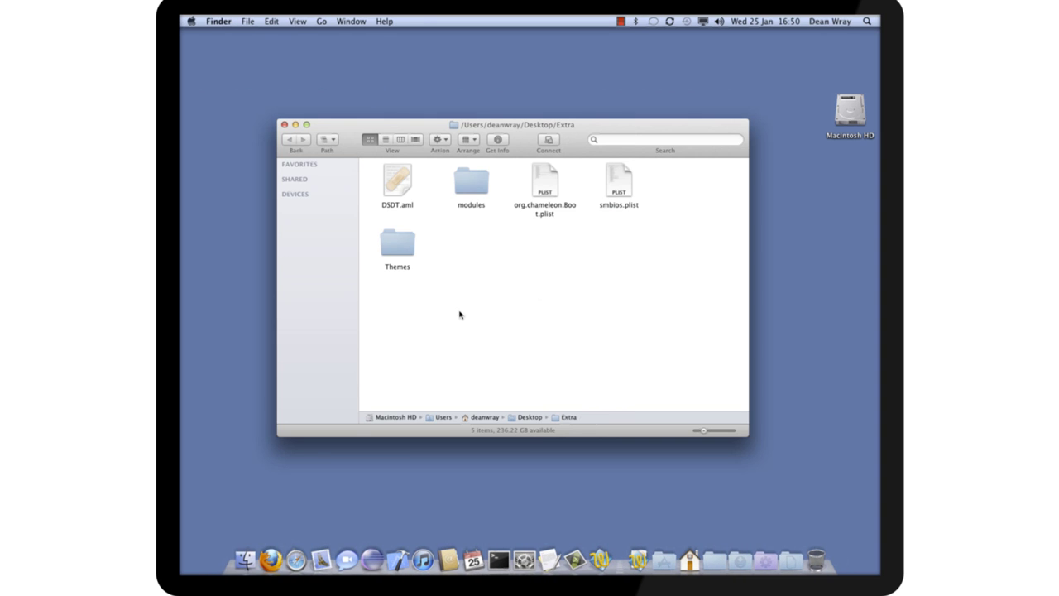
{"action": "left_click", "coordinate": [614, 203]}
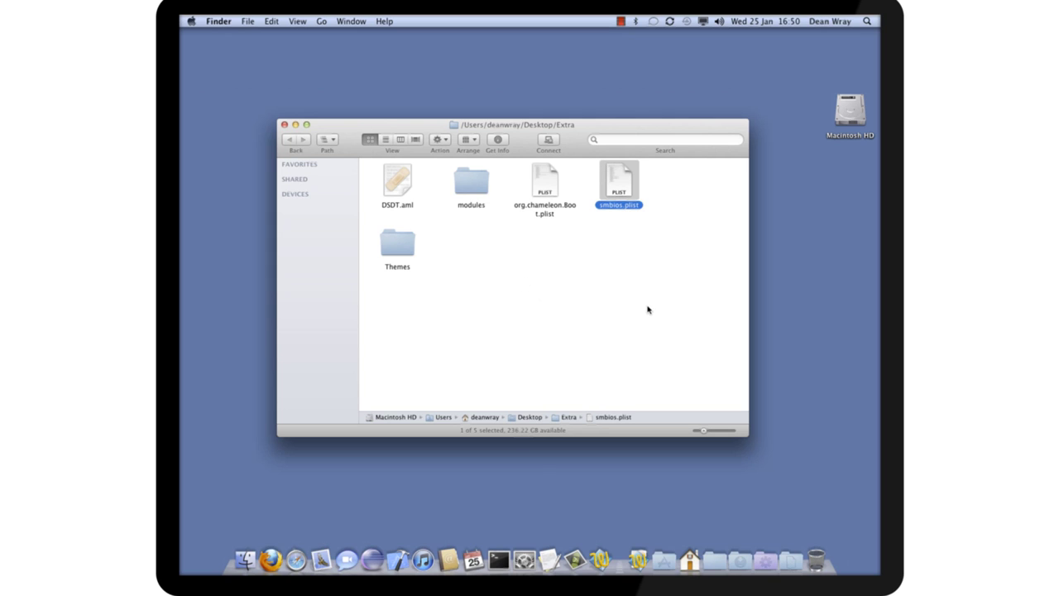
{"action": "left_click", "coordinate": [561, 333]}
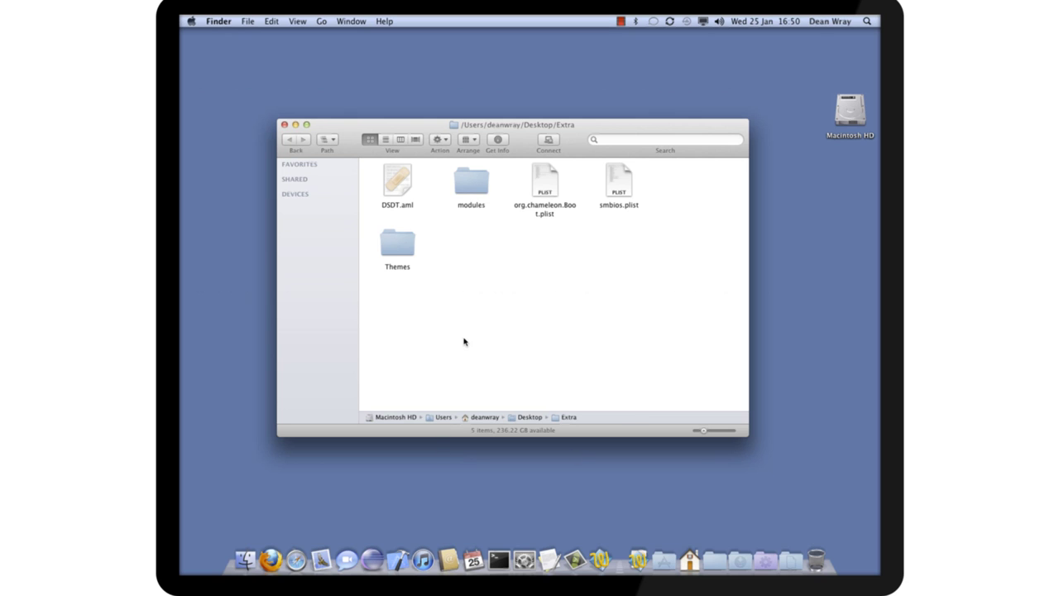
{"action": "left_click", "coordinate": [246, 564]}
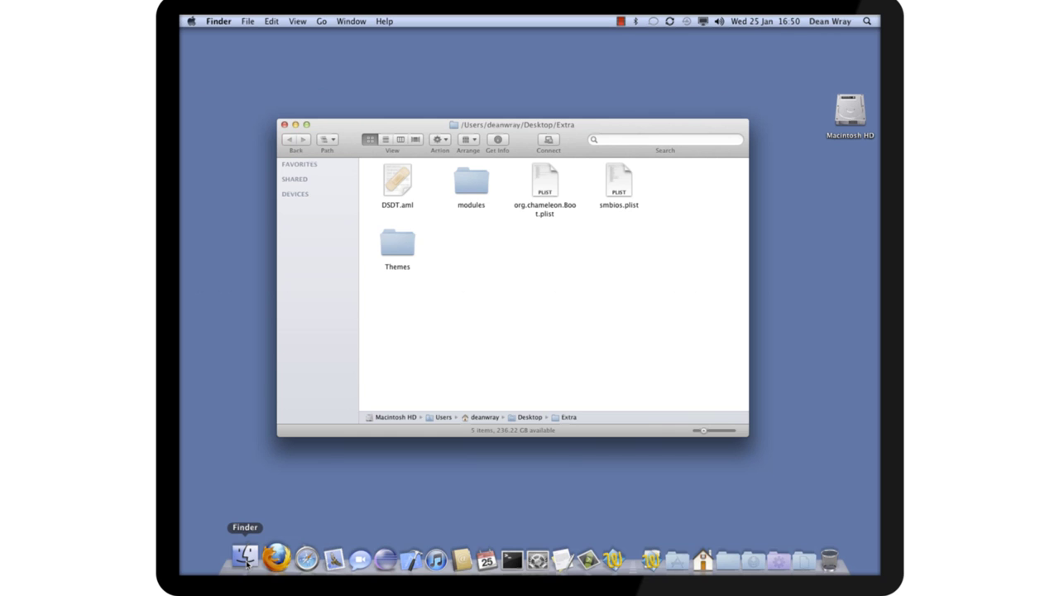
{"action": "right_click", "coordinate": [247, 565]}
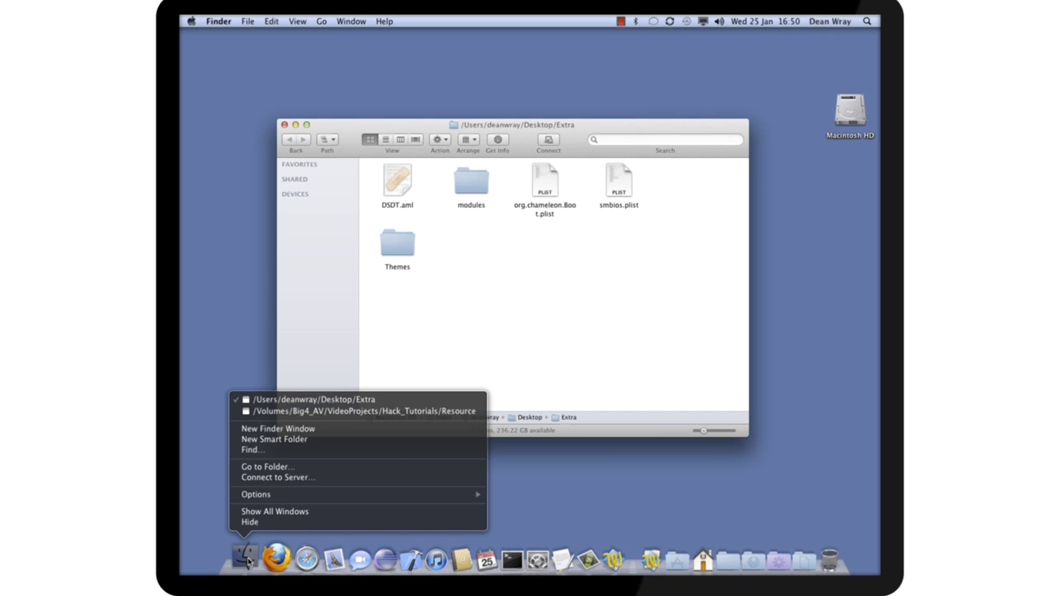
{"action": "left_click", "coordinate": [496, 303]}
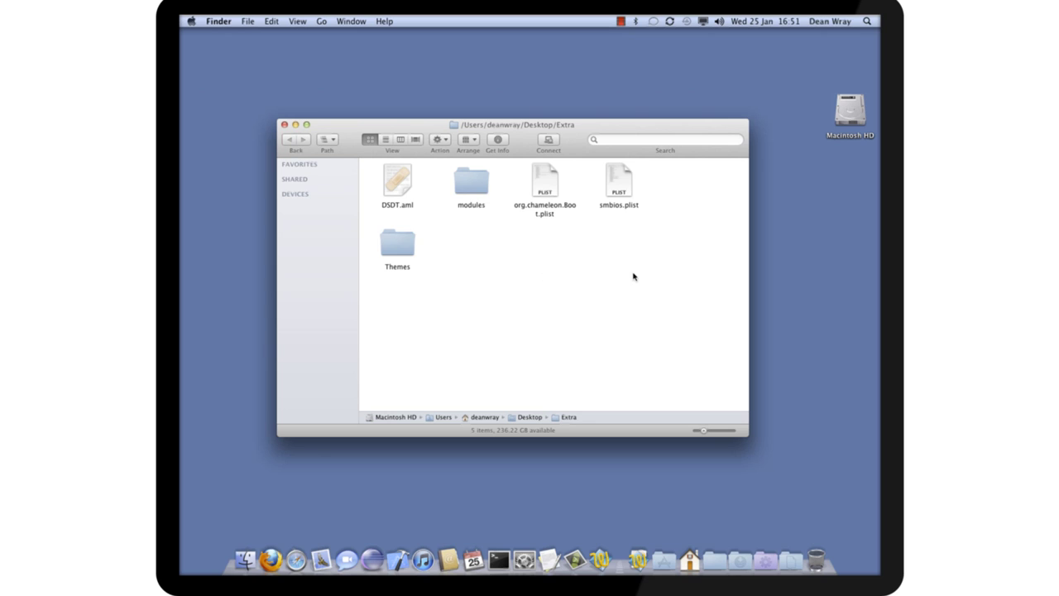
{"action": "left_click", "coordinate": [617, 183]}
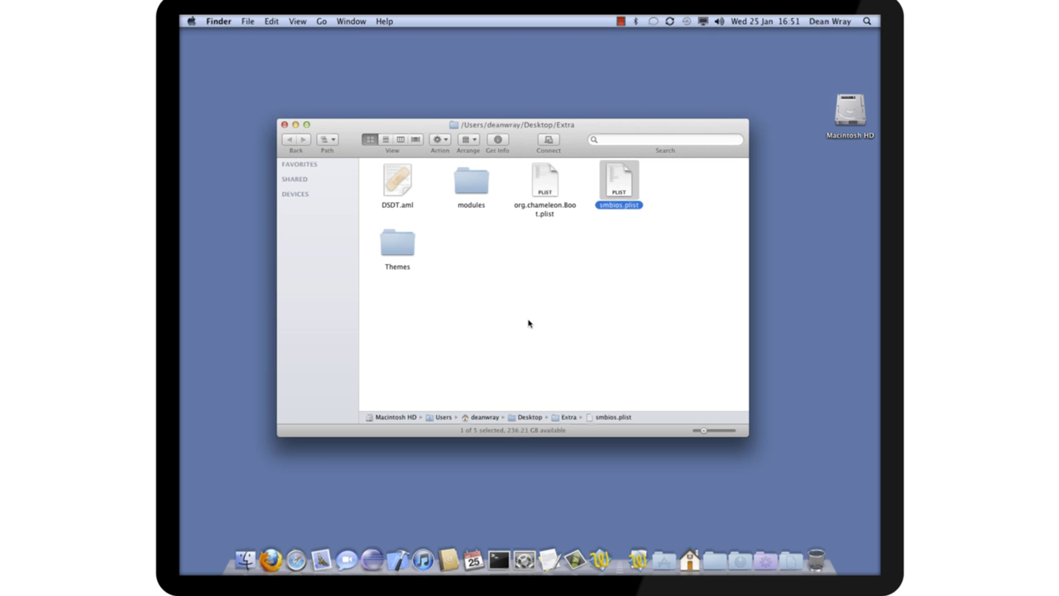
{"action": "left_click", "coordinate": [624, 278]}
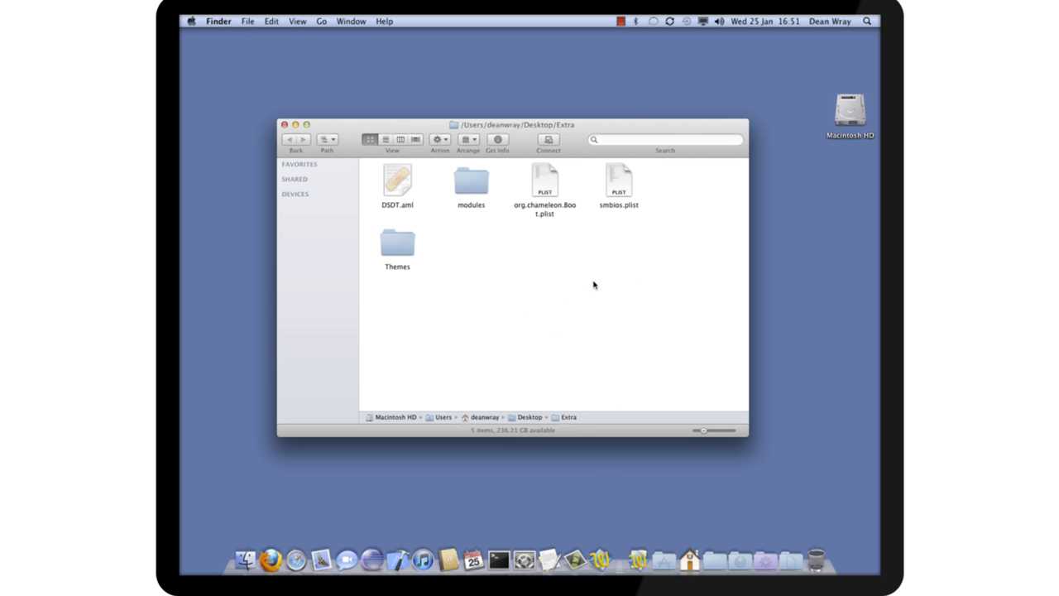
{"action": "left_click", "coordinate": [623, 191]}
{"action": "left_click", "coordinate": [531, 271]}
{"action": "left_click", "coordinate": [629, 199]}
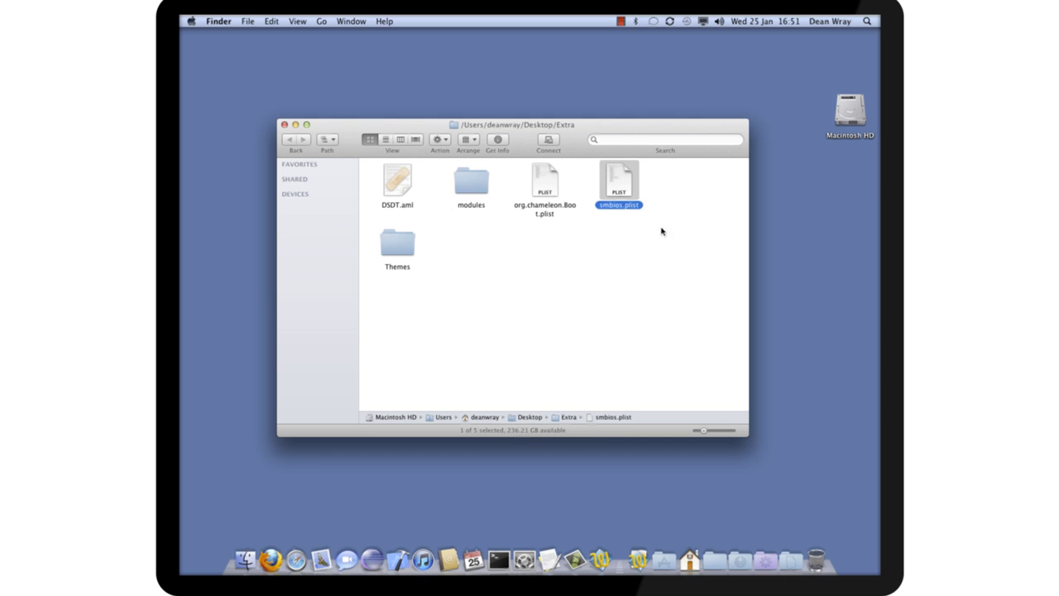
{"action": "double_click", "coordinate": [619, 190]}
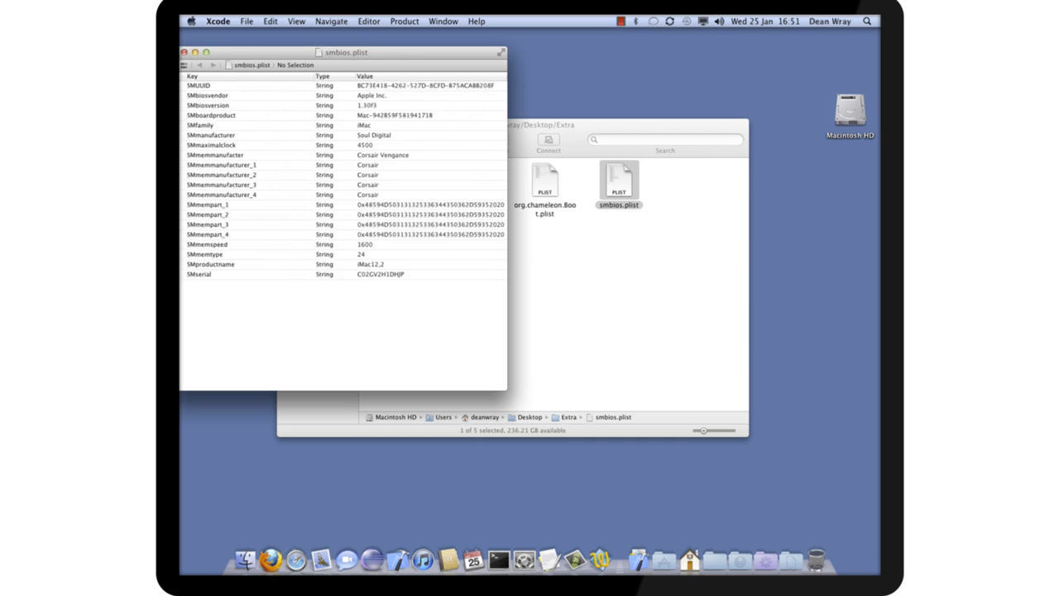
{"action": "left_click", "coordinate": [184, 53]}
{"action": "left_click", "coordinate": [620, 324]}
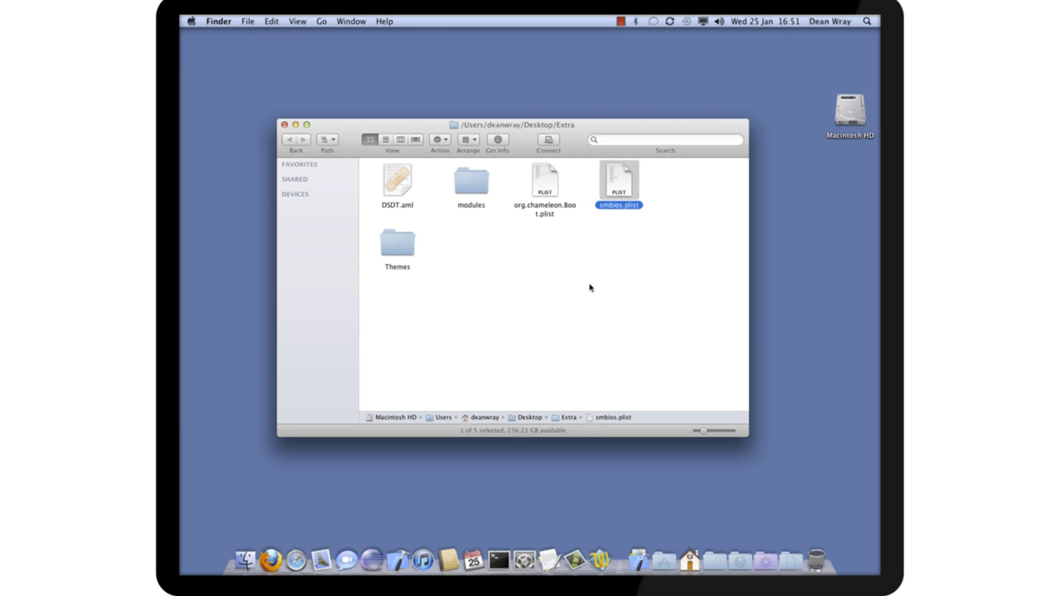
{"action": "left_click", "coordinate": [589, 287]}
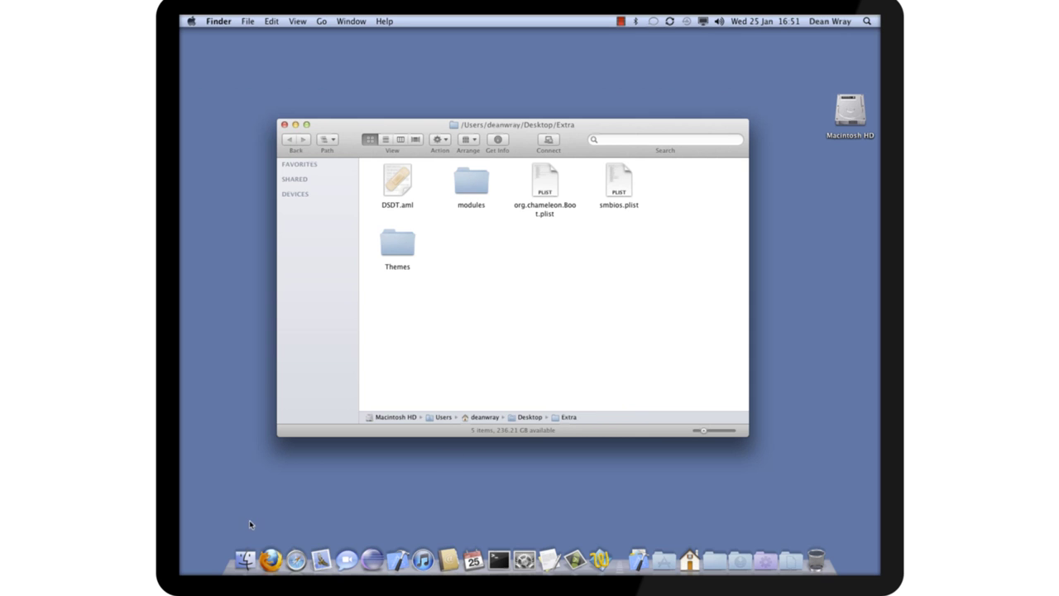
Browse Macintosh HD > System > Library > Extensions and select acfsctl.kext
{"action": "double_click", "coordinate": [847, 112]}
{"action": "scroll", "coordinate": [496, 387], "scroll_direction": "down", "scroll_amount": 1}
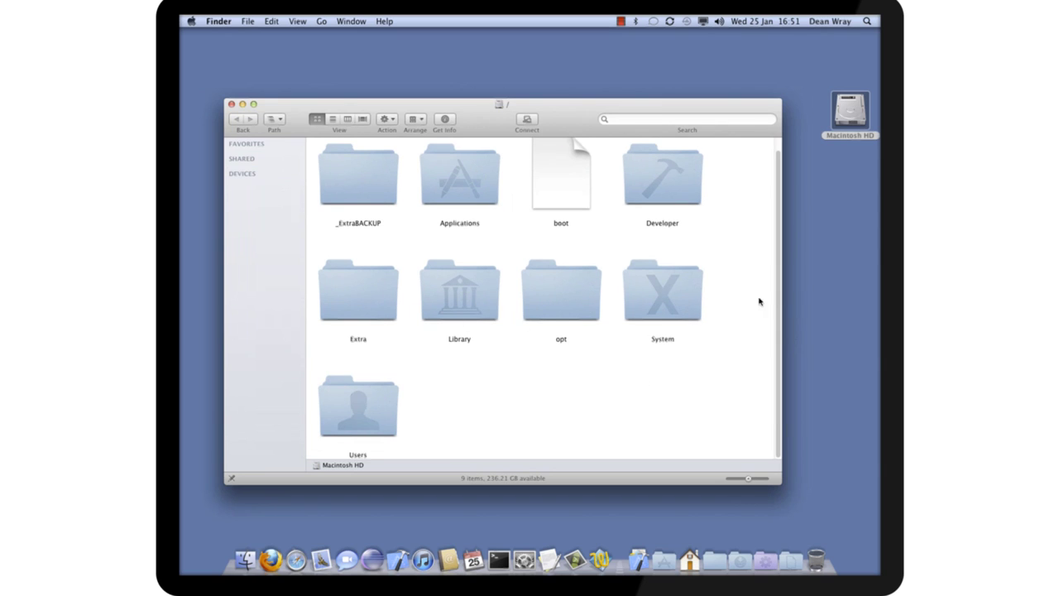
{"action": "double_click", "coordinate": [699, 300]}
{"action": "double_click", "coordinate": [354, 165]}
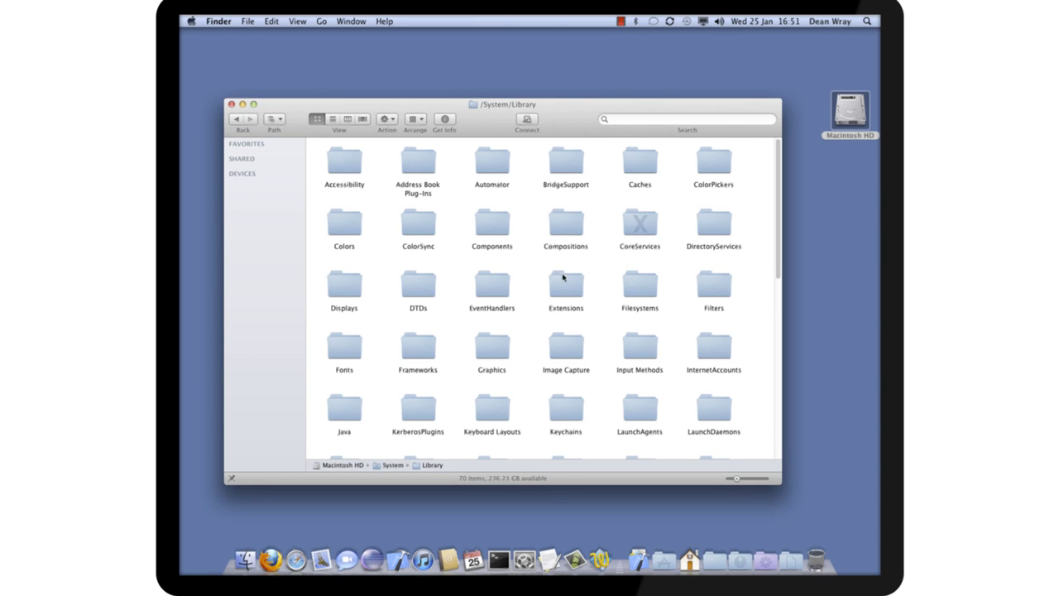
{"action": "double_click", "coordinate": [562, 278]}
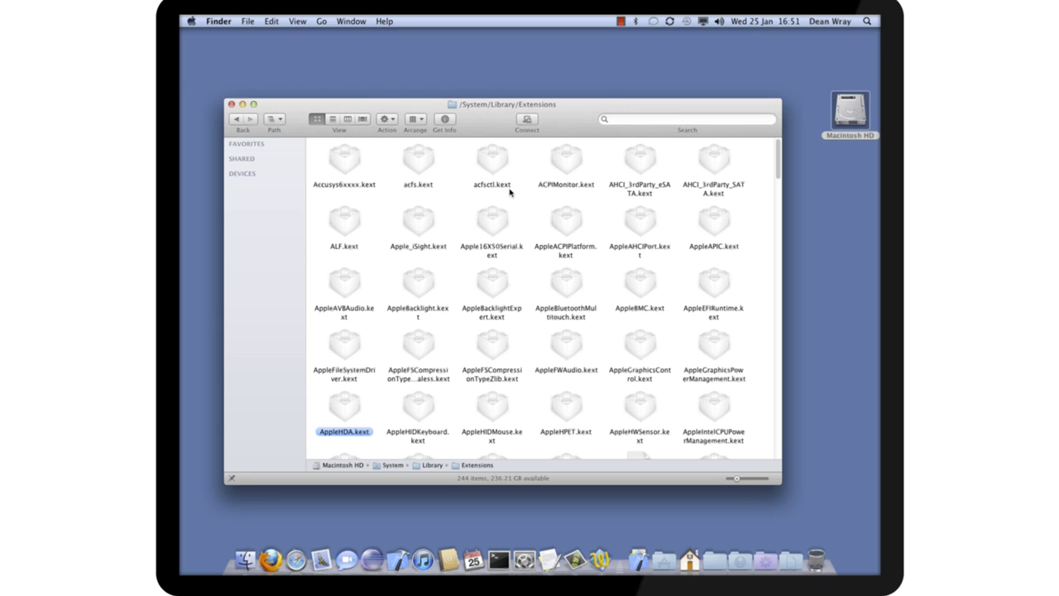
{"action": "left_click", "coordinate": [498, 166]}
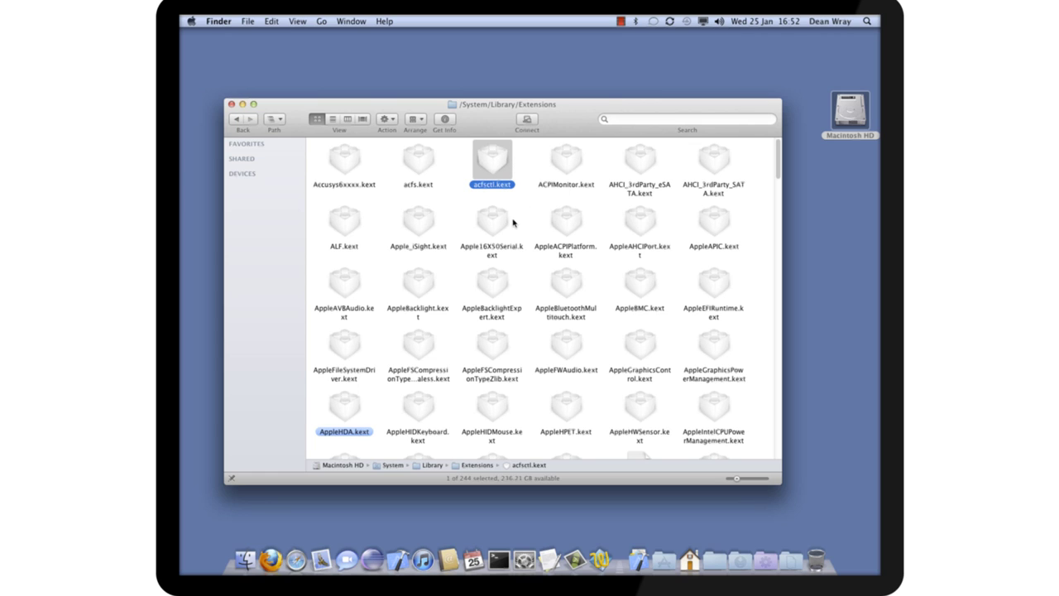
Search the Extensions folder for 'aplleG' and select AppleGraphicsPowerManagement.kext
{"action": "left_click", "coordinate": [568, 228]}
{"action": "left_click", "coordinate": [376, 346]}
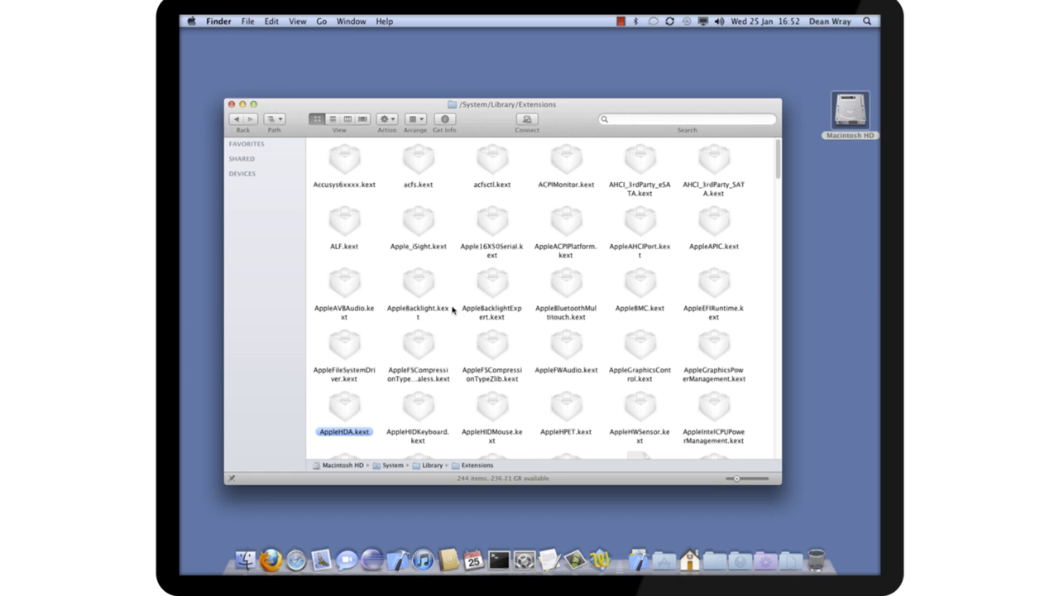
{"action": "left_click", "coordinate": [630, 120]}
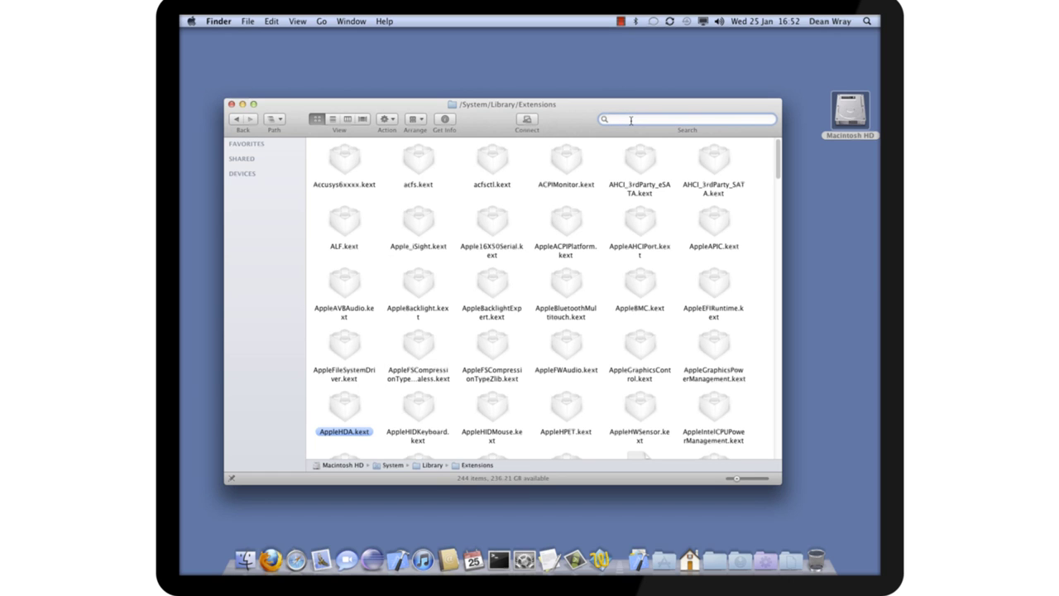
{"action": "type", "text": "a"}
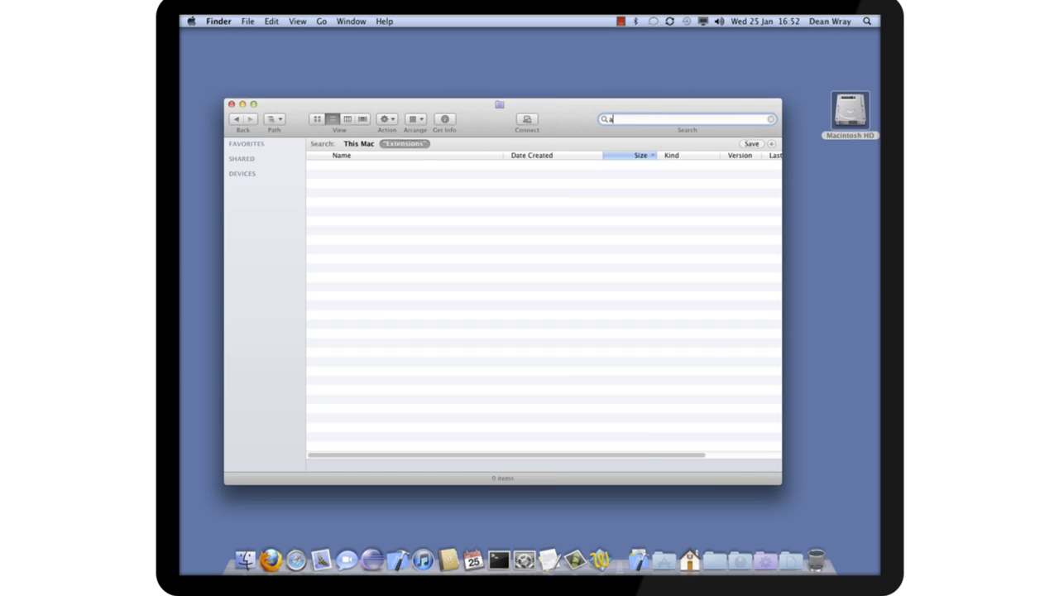
{"action": "type", "text": "pll"}
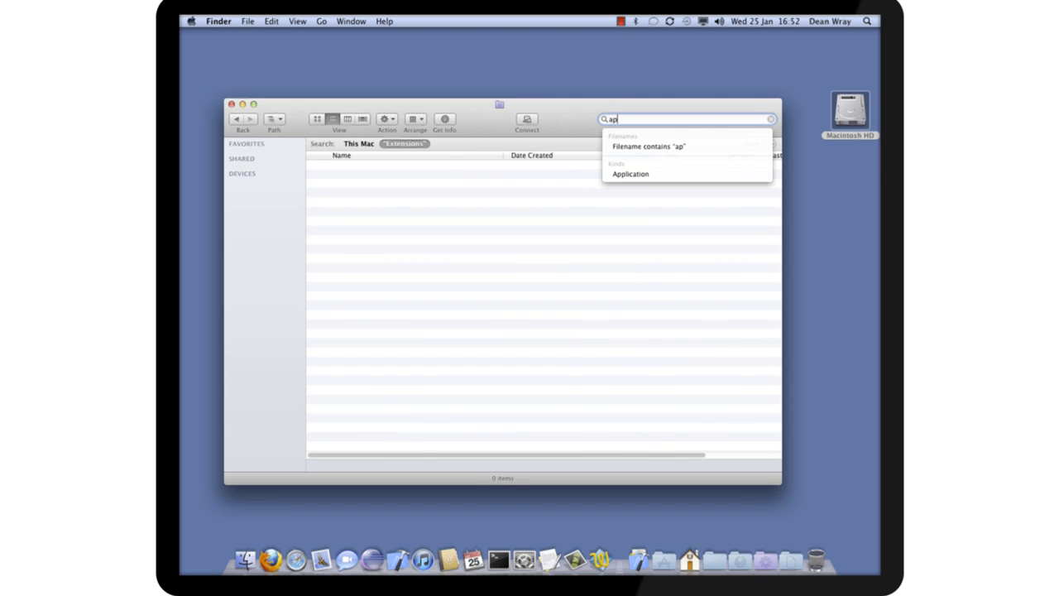
{"action": "type", "text": "e"}
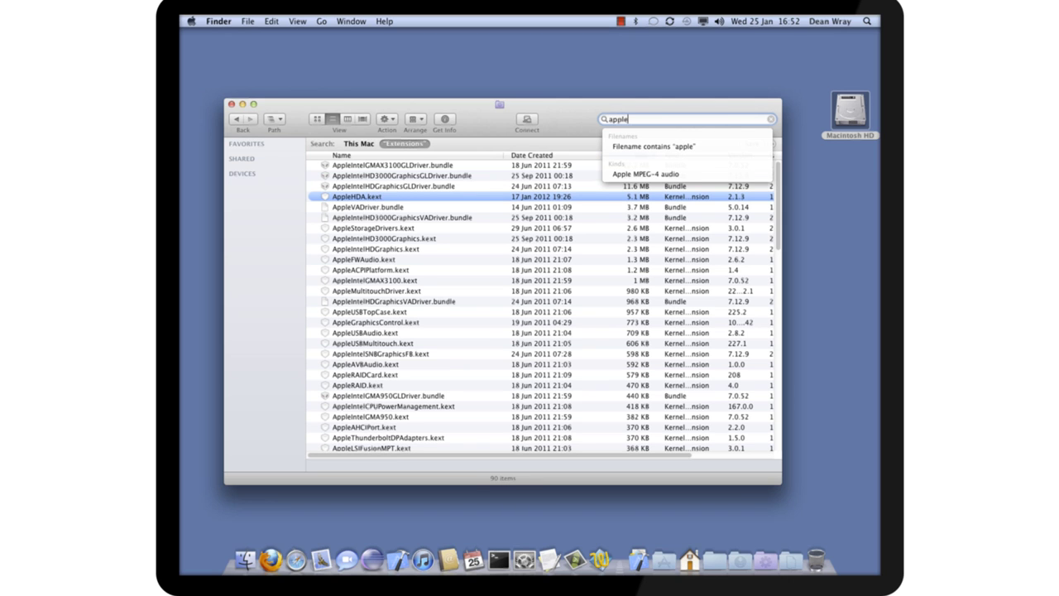
{"action": "type", "text": "G"}
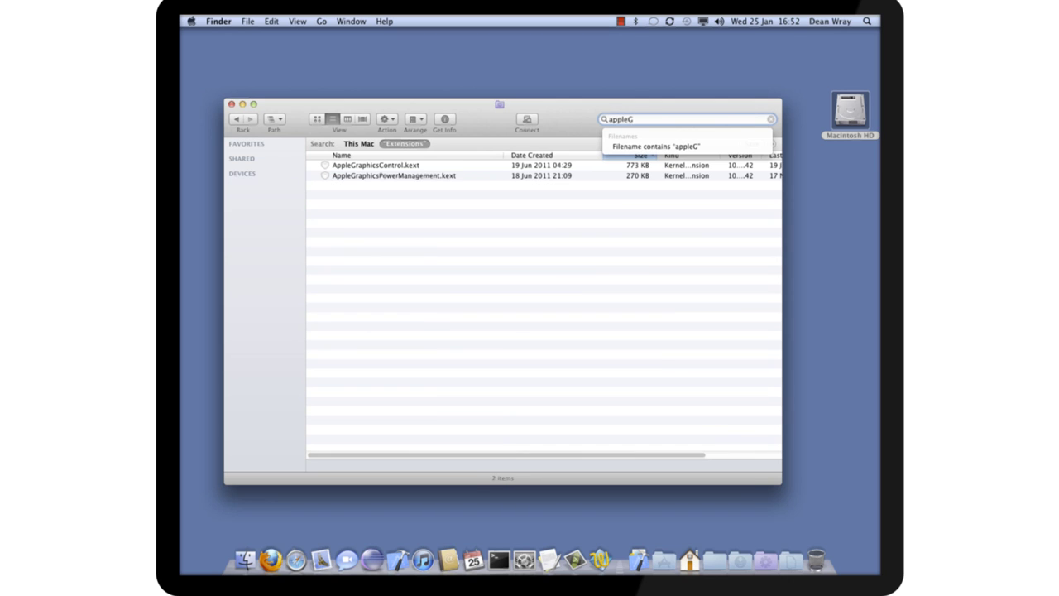
{"action": "left_click", "coordinate": [455, 198]}
{"action": "left_click", "coordinate": [417, 177]}
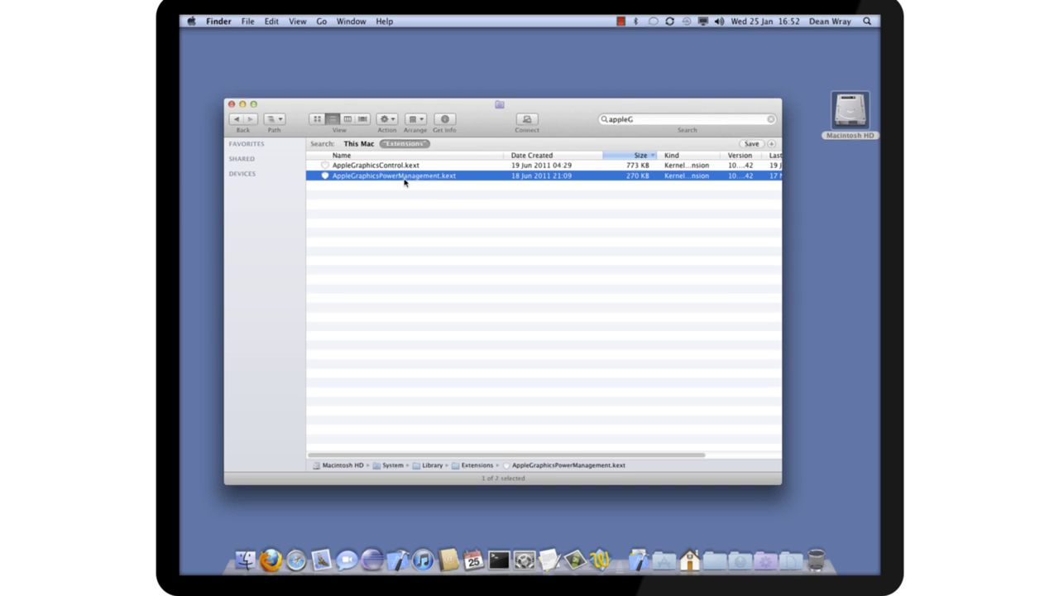
Show the kext's package contents and open Contents/Info.plist in Xcode
{"action": "right_click", "coordinate": [396, 179]}
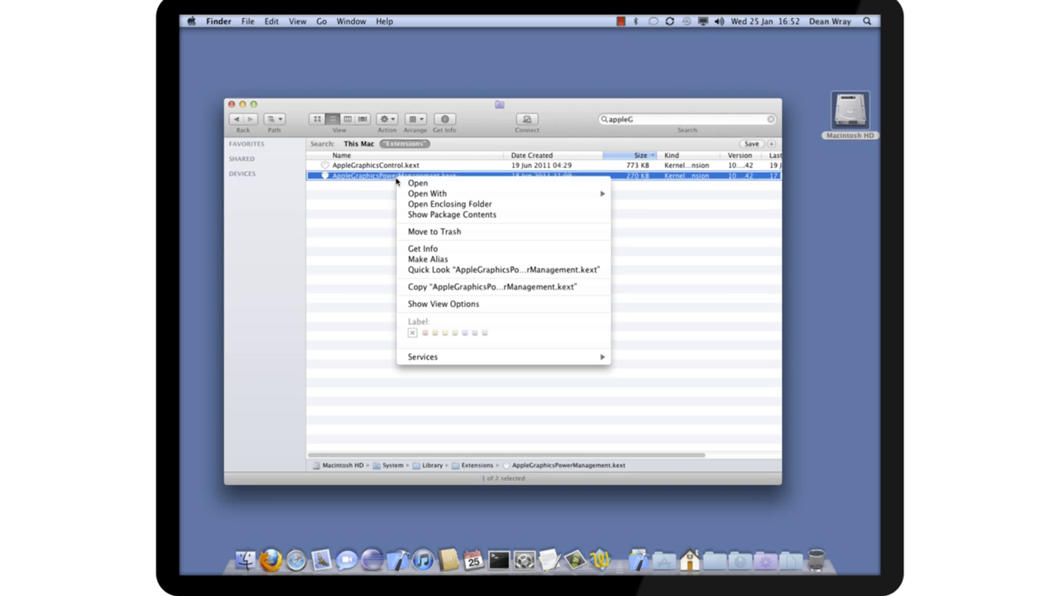
{"action": "mouse_move", "coordinate": [466, 198]}
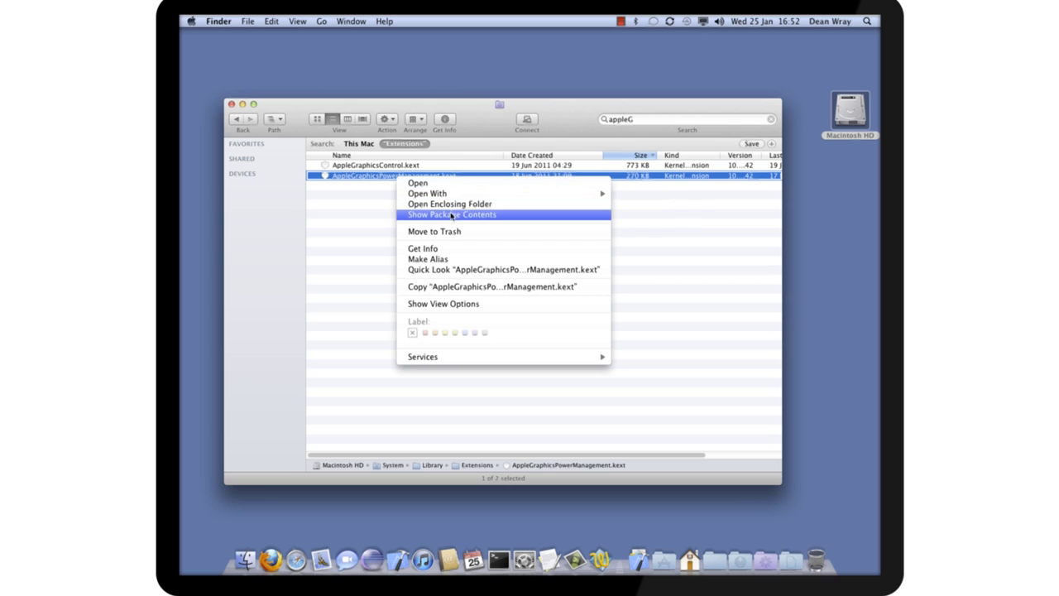
{"action": "left_click", "coordinate": [452, 214]}
{"action": "left_click", "coordinate": [344, 153]}
{"action": "double_click", "coordinate": [344, 153]}
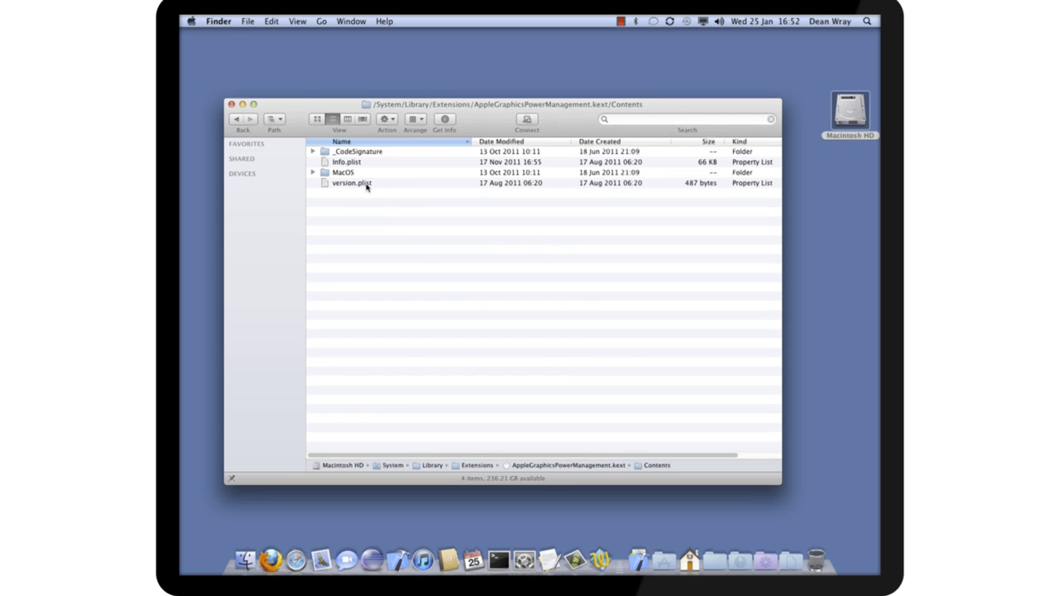
{"action": "left_click", "coordinate": [345, 163]}
{"action": "double_click", "coordinate": [345, 164]}
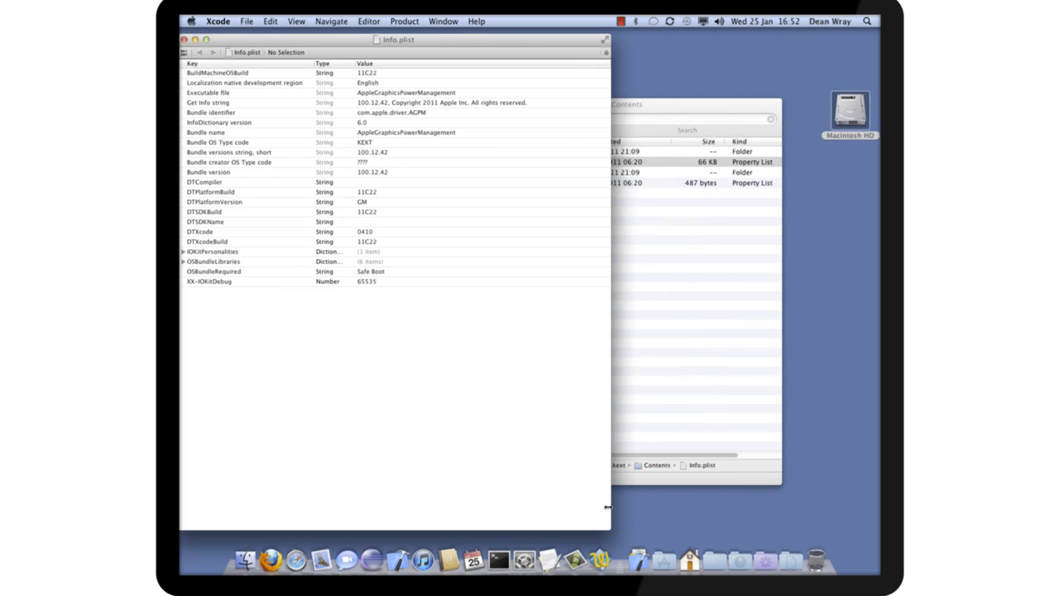
Expand IOKitPersonalities and AGPM, briefly peeking into the MacPro5,1 and MacPro4,1 entries
{"action": "left_click_drag", "start_coordinate": [317, 45], "coordinate": [458, 38]}
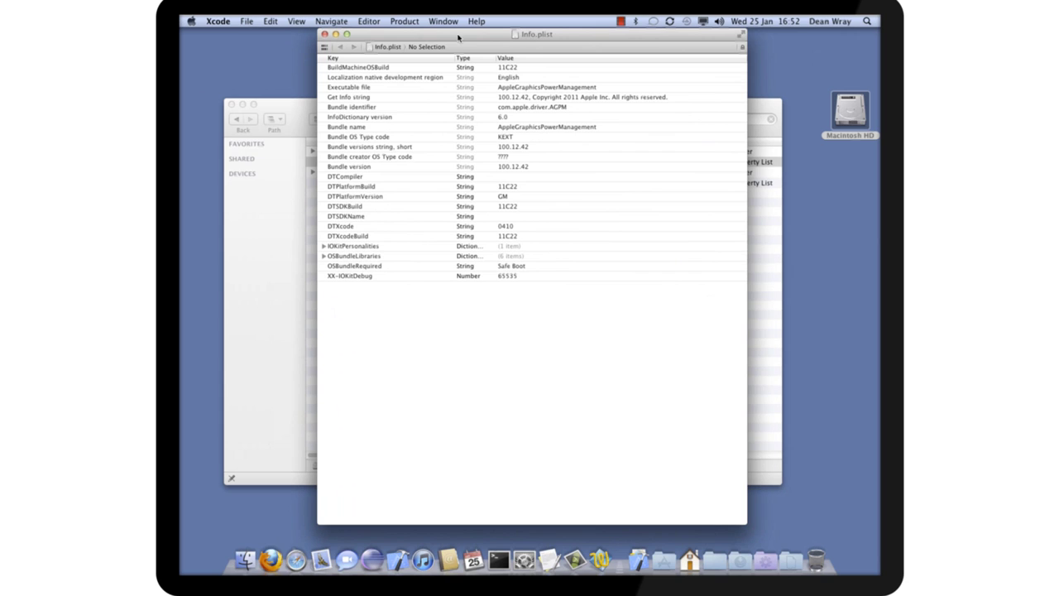
{"action": "left_click", "coordinate": [323, 247]}
{"action": "left_click", "coordinate": [332, 257]}
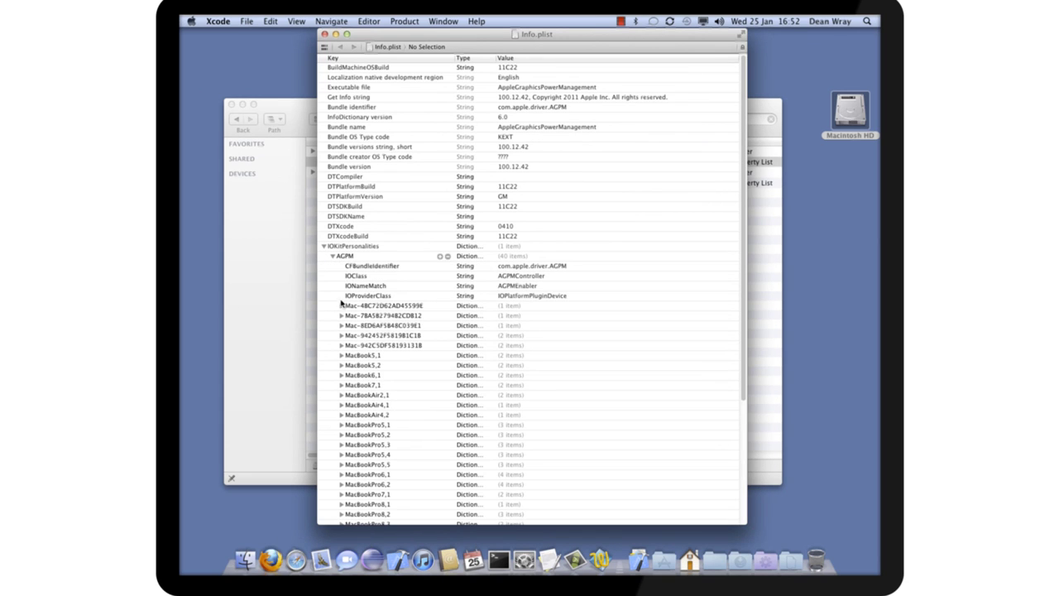
{"action": "scroll", "coordinate": [396, 344], "scroll_direction": "down", "scroll_amount": 5}
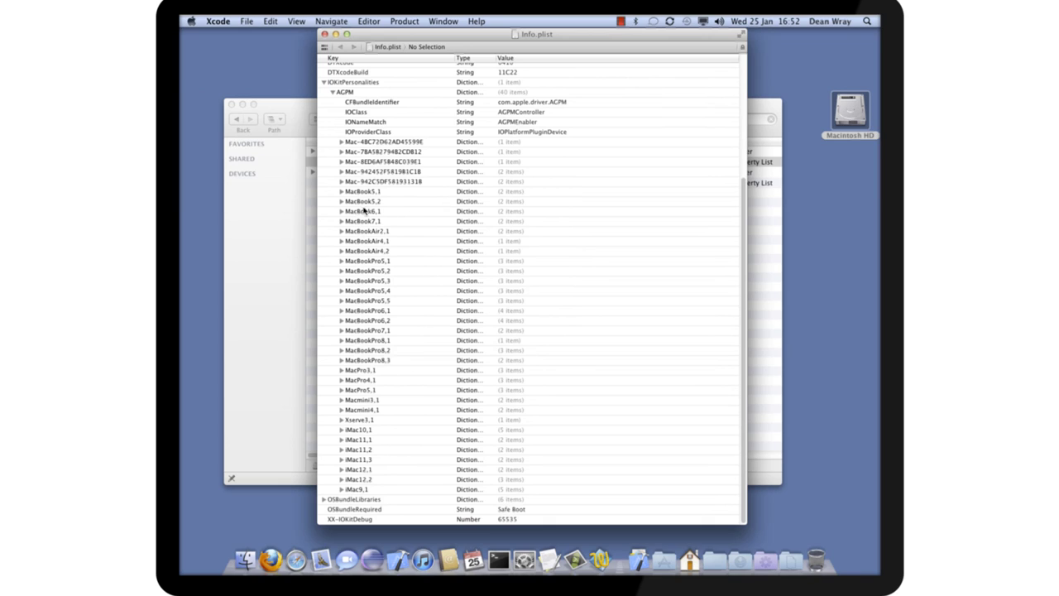
{"action": "left_click", "coordinate": [342, 390]}
{"action": "left_click", "coordinate": [341, 391]}
{"action": "left_click", "coordinate": [342, 380]}
{"action": "left_click", "coordinate": [342, 381]}
{"action": "left_click", "coordinate": [341, 380]}
{"action": "left_click", "coordinate": [342, 380]}
Expand iMac11,2 and its GFX0 entry to inspect control-id 17
{"action": "left_click", "coordinate": [341, 451]}
{"action": "scroll", "coordinate": [390, 443], "scroll_direction": "down", "scroll_amount": 2}
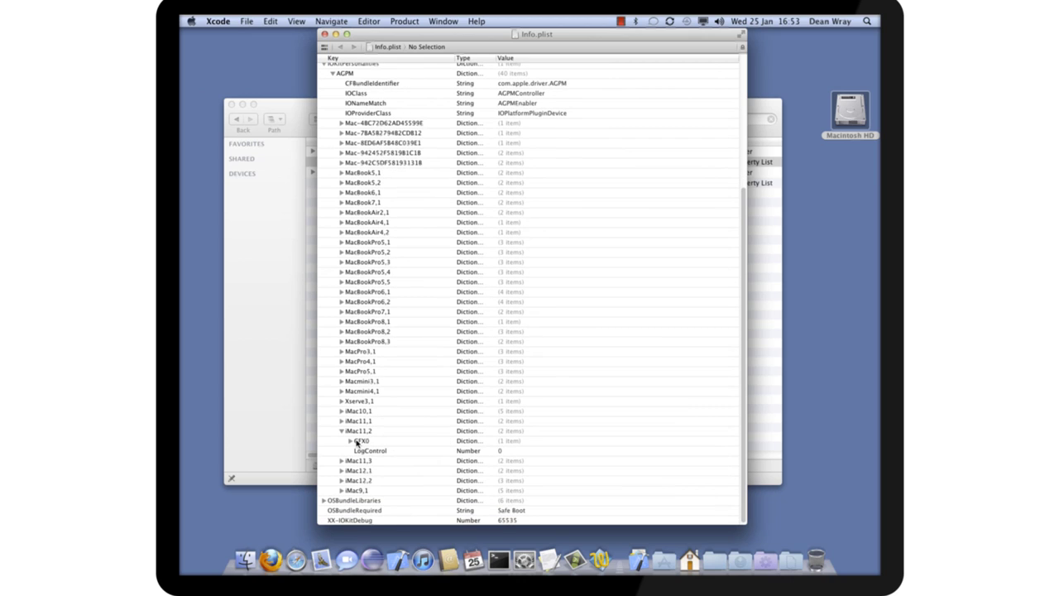
{"action": "left_click", "coordinate": [359, 441]}
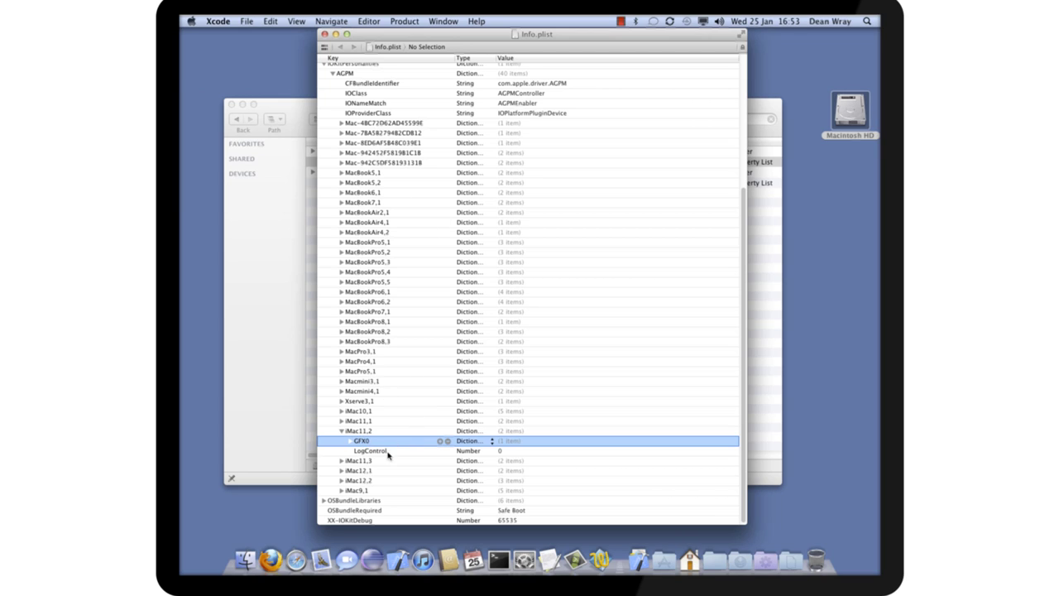
{"action": "left_click", "coordinate": [350, 441]}
{"action": "scroll", "coordinate": [390, 446], "scroll_direction": "down", "scroll_amount": 1}
{"action": "left_click", "coordinate": [379, 448]}
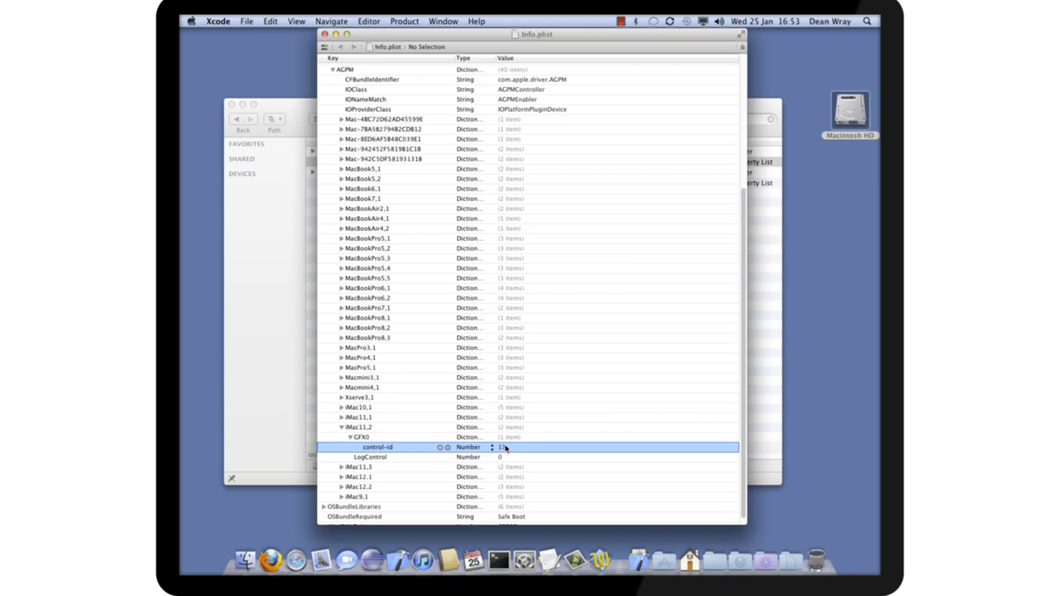
{"action": "scroll", "coordinate": [506, 447], "scroll_direction": "down", "scroll_amount": 1}
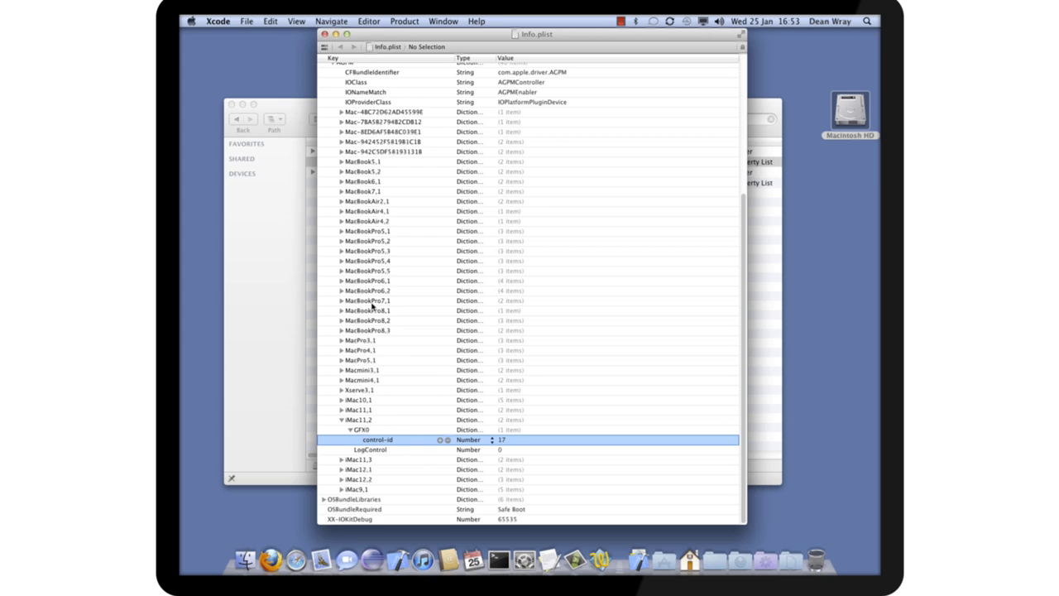
Collapse iMac11,2, then expand iMac11,1's GFX0 BoostPState and BoostTime items
{"action": "left_click", "coordinate": [341, 421]}
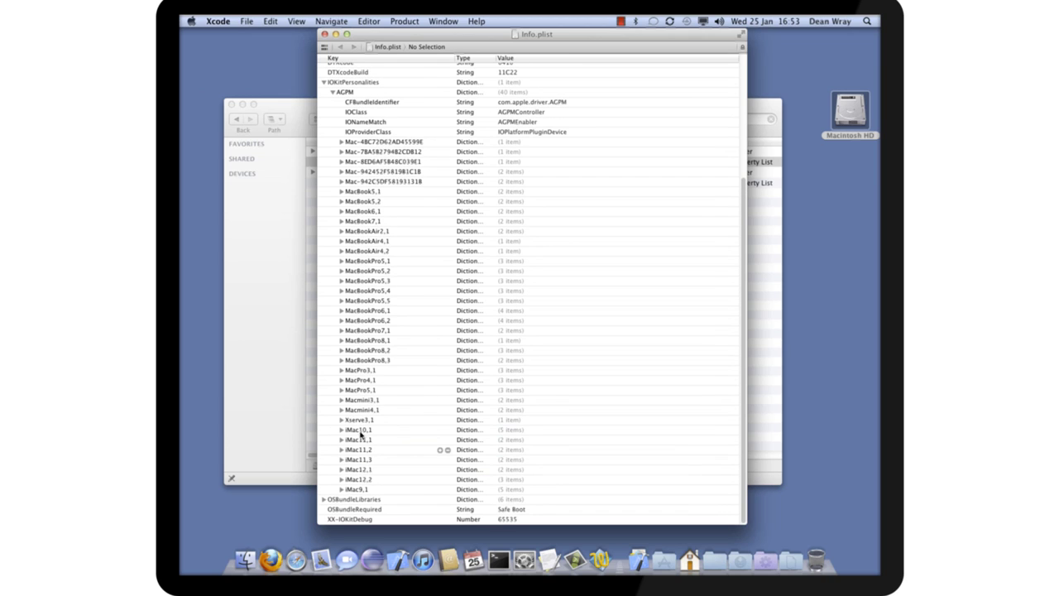
{"action": "left_click", "coordinate": [340, 440]}
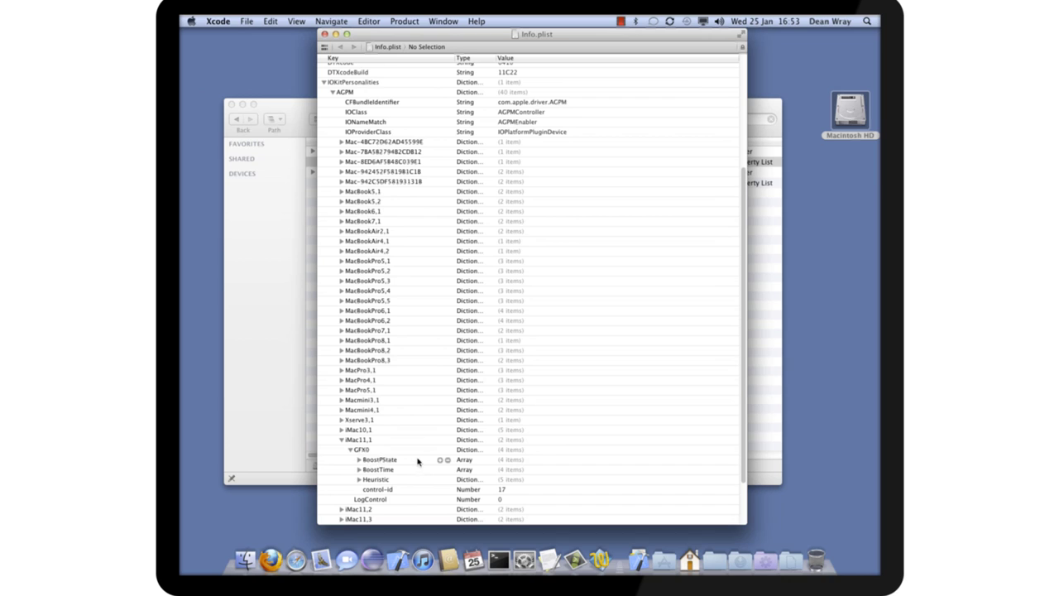
{"action": "scroll", "coordinate": [414, 455], "scroll_direction": "down", "scroll_amount": 3}
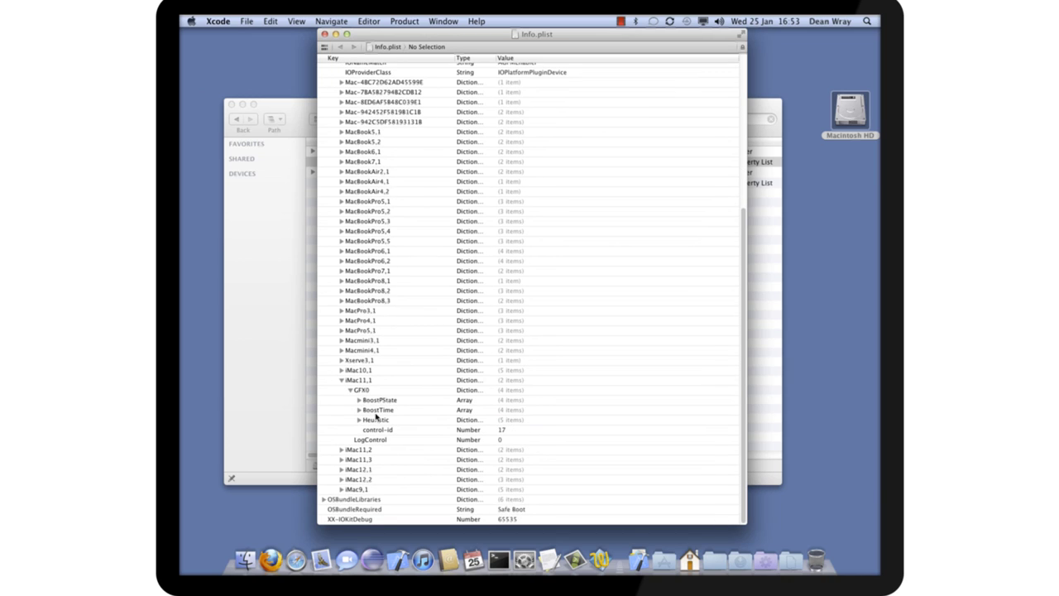
{"action": "left_click", "coordinate": [360, 401]}
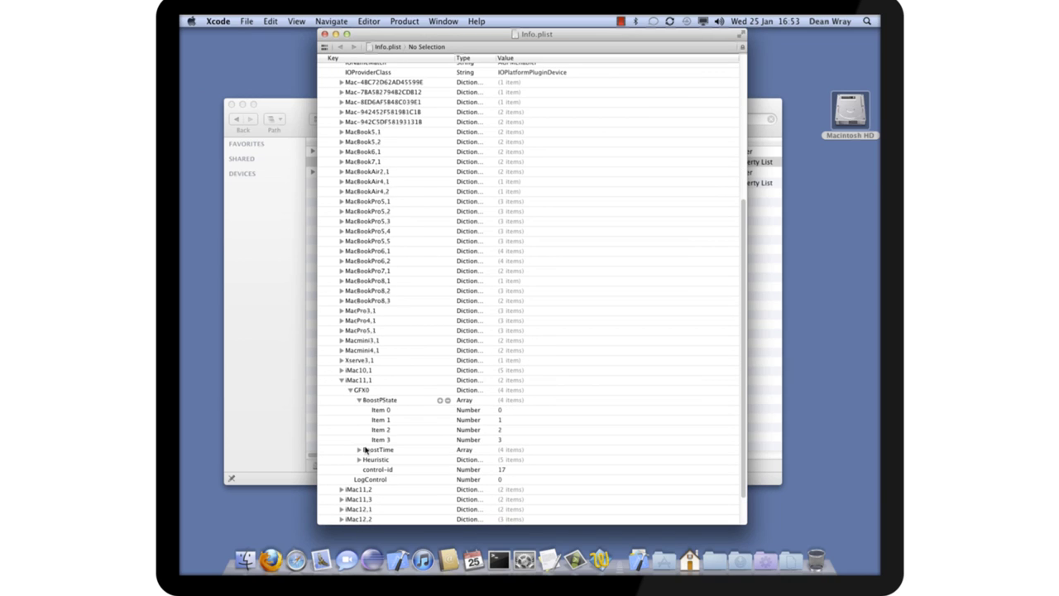
{"action": "left_click", "coordinate": [359, 451]}
{"action": "scroll", "coordinate": [406, 463], "scroll_direction": "down", "scroll_amount": 4}
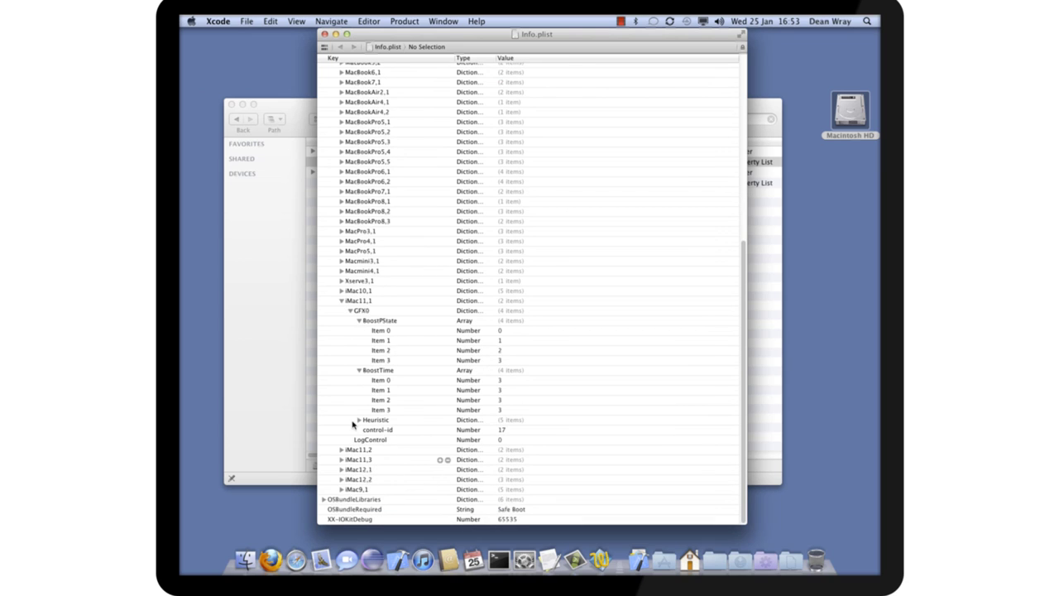
Expand Heuristic with Threshold_High and Threshold_Low values, then collapse GFX0
{"action": "left_click", "coordinate": [359, 420]}
{"action": "left_click", "coordinate": [368, 459]}
{"action": "scroll", "coordinate": [370, 447], "scroll_direction": "down", "scroll_amount": 4}
{"action": "left_click", "coordinate": [368, 421]}
{"action": "scroll", "coordinate": [455, 422], "scroll_direction": "down", "scroll_amount": 2}
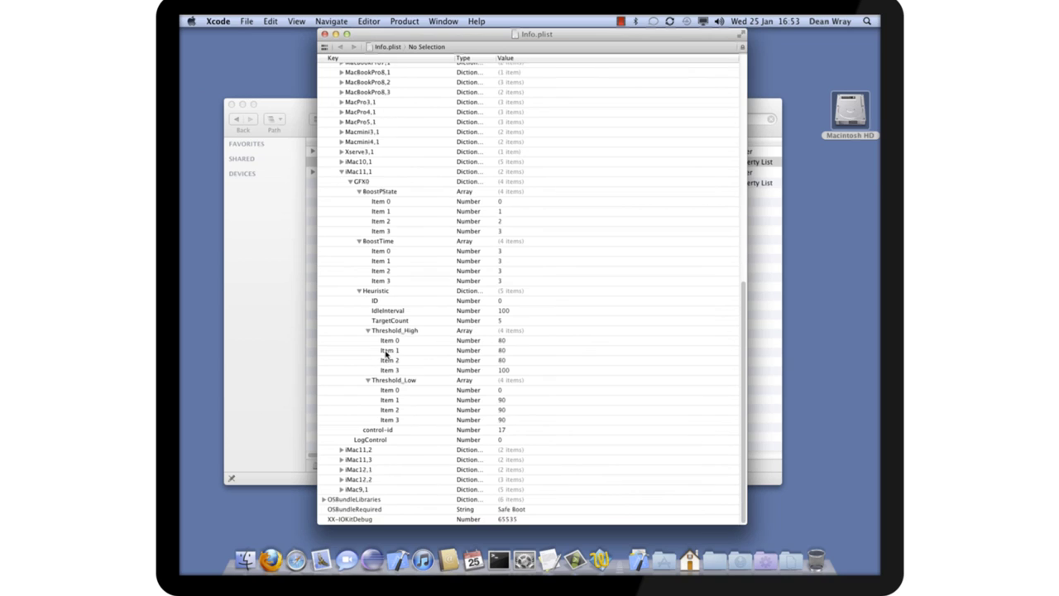
{"action": "left_click", "coordinate": [364, 183]}
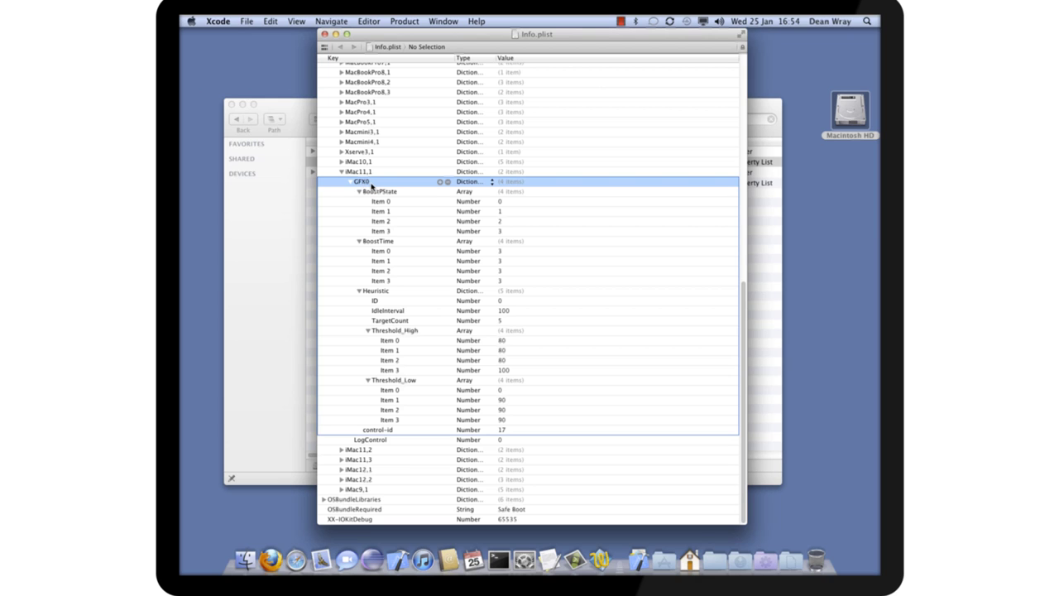
{"action": "left_click", "coordinate": [352, 182]}
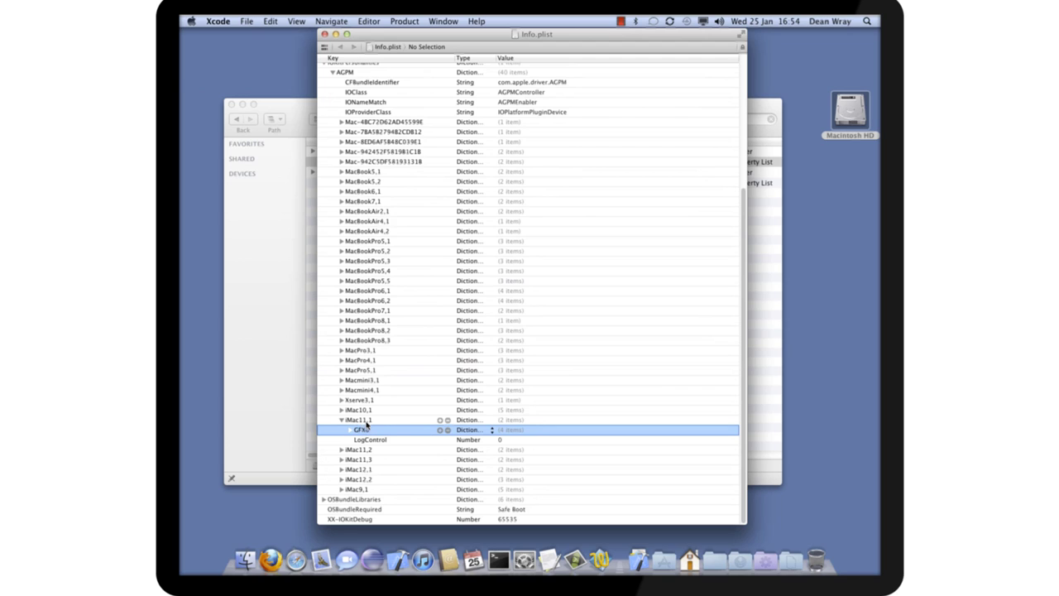
{"action": "left_click", "coordinate": [350, 431]}
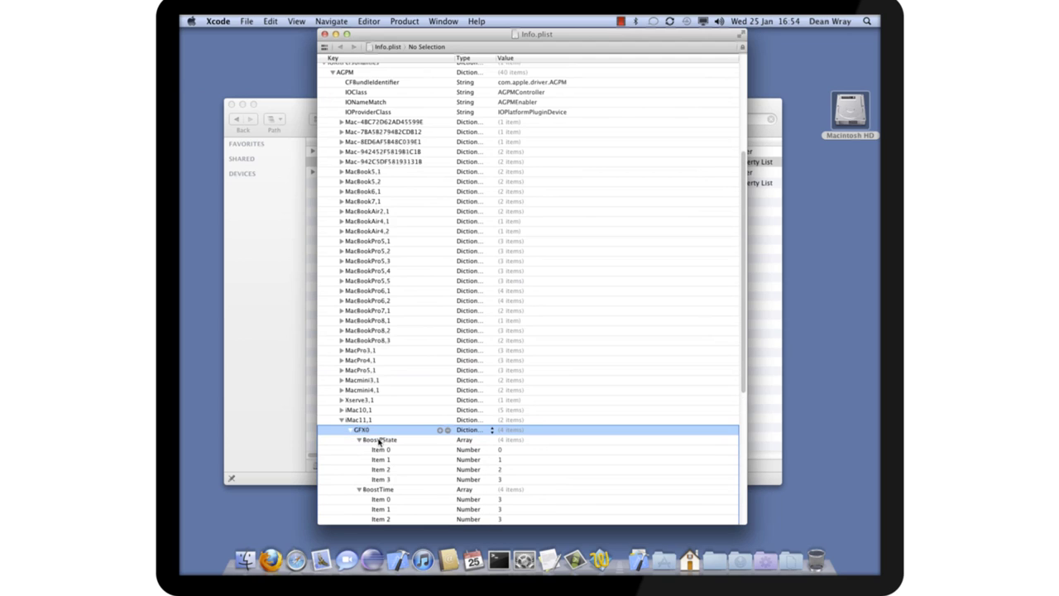
{"action": "left_click", "coordinate": [351, 431]}
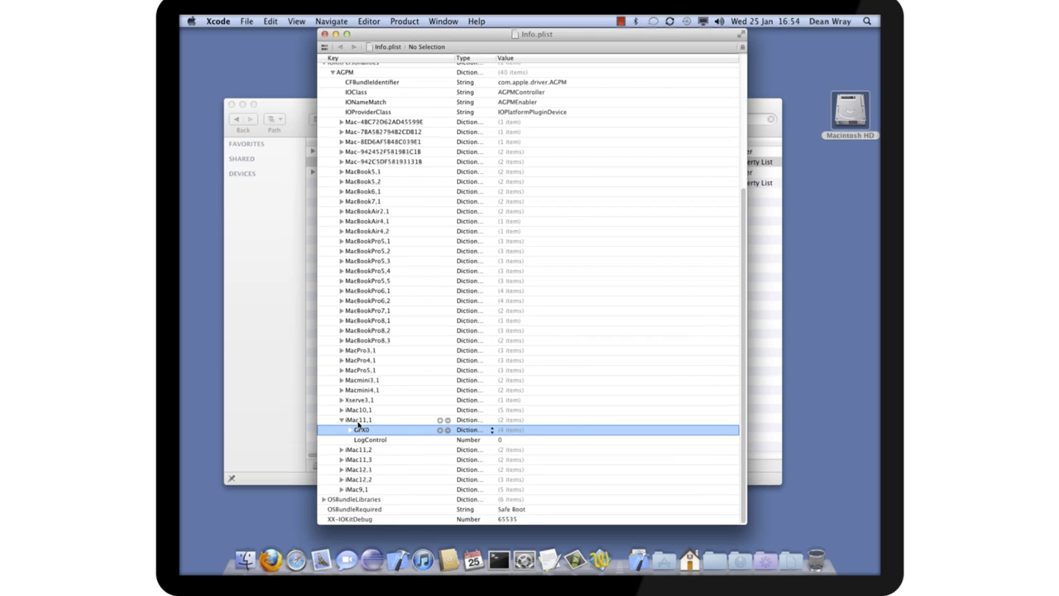
Close Info.plist and the Extensions search window, returning to the Extra folder
{"action": "left_click", "coordinate": [324, 34]}
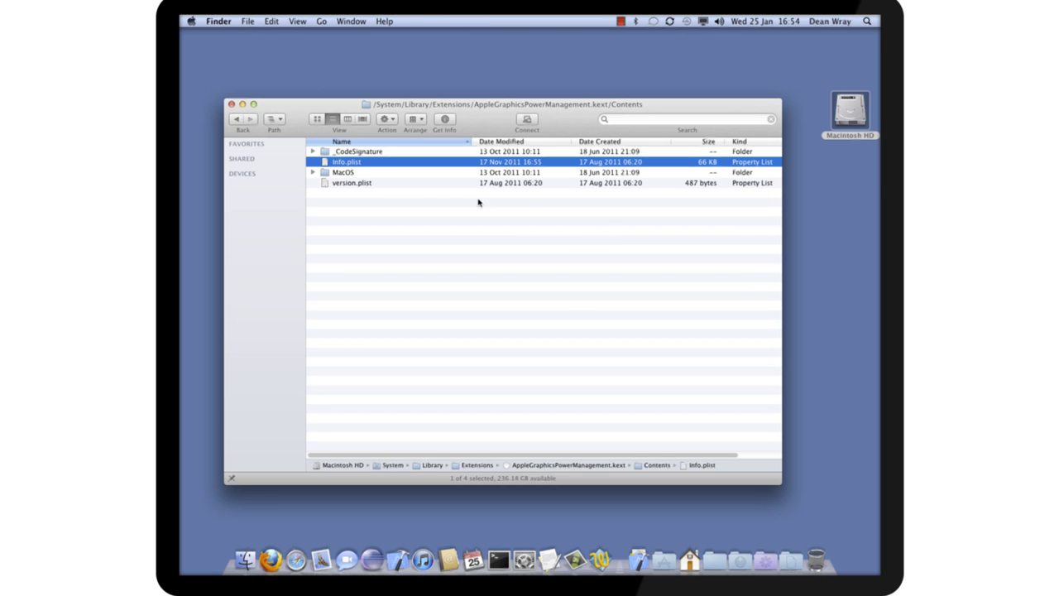
{"action": "left_click", "coordinate": [235, 119]}
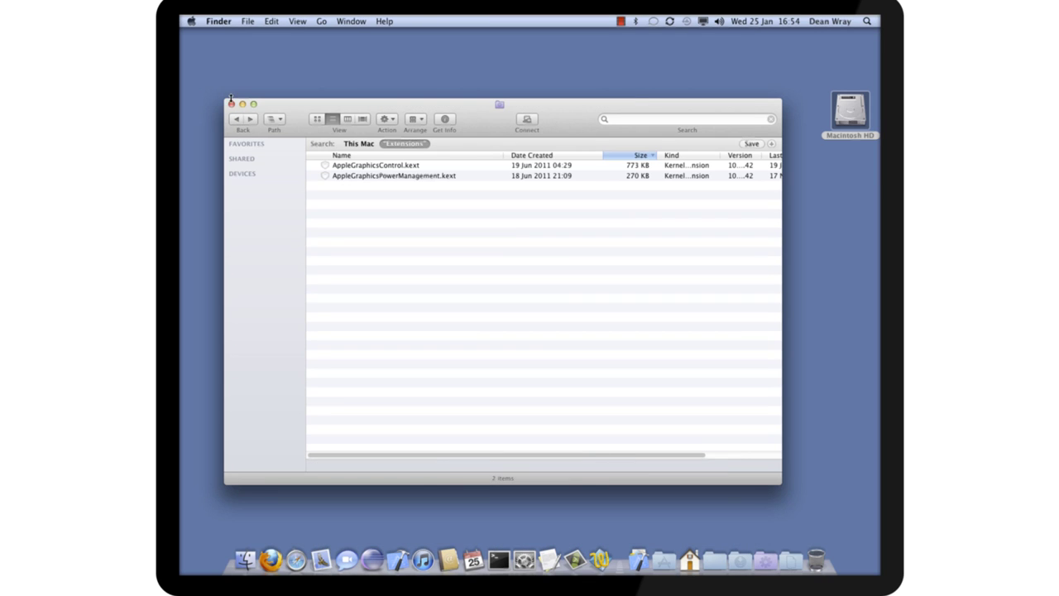
{"action": "left_click", "coordinate": [231, 103]}
{"action": "left_click", "coordinate": [620, 179]}
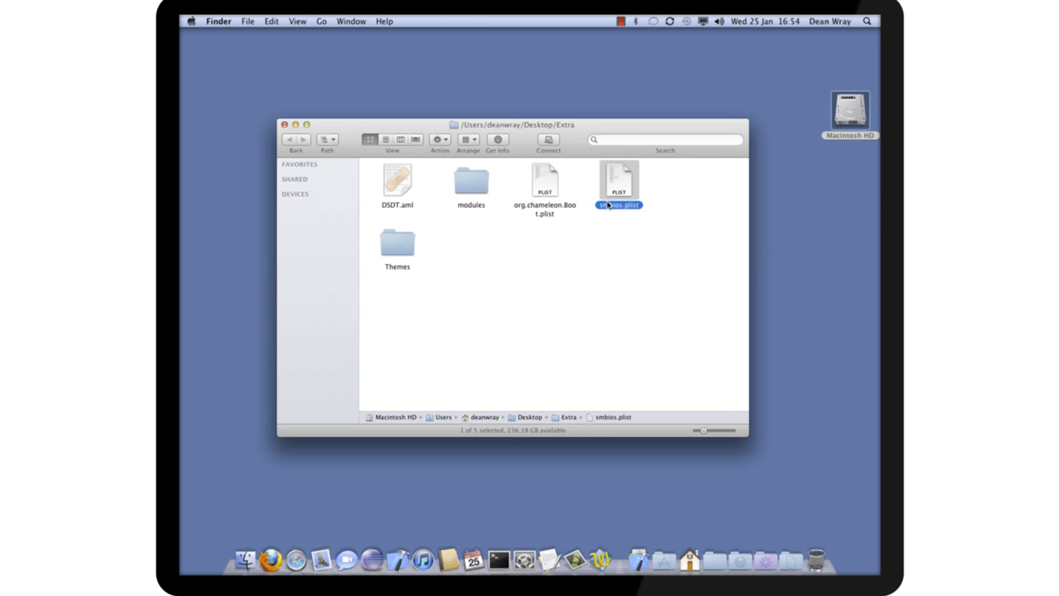
{"action": "left_click", "coordinate": [610, 264]}
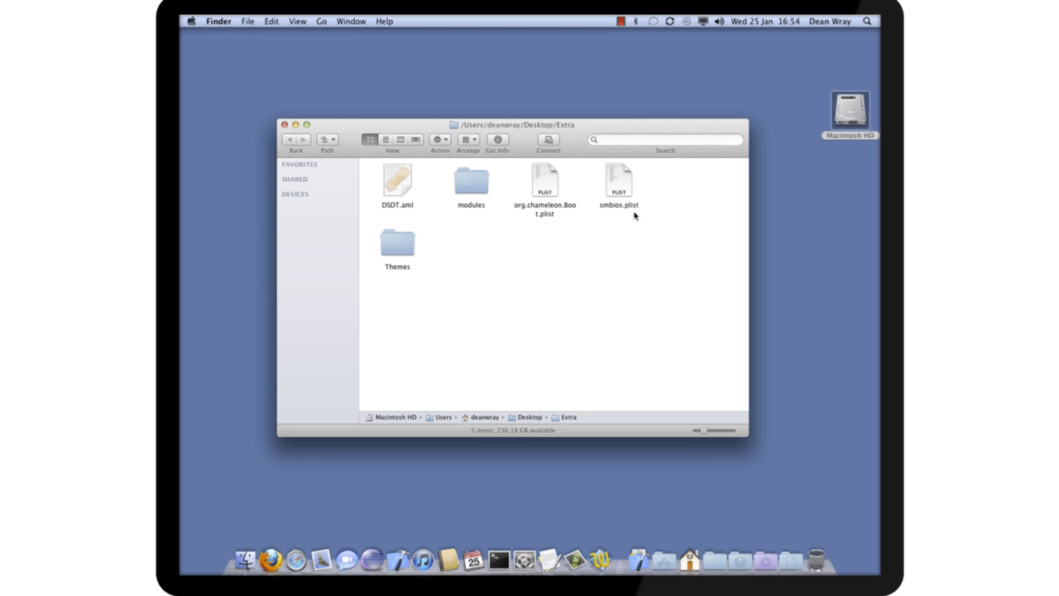
{"action": "left_click", "coordinate": [620, 180]}
{"action": "left_click", "coordinate": [560, 303]}
Peek at the Default and me themes in Themes, then select org.chameleon.Boot.plist in Extra
{"action": "left_click", "coordinate": [397, 259]}
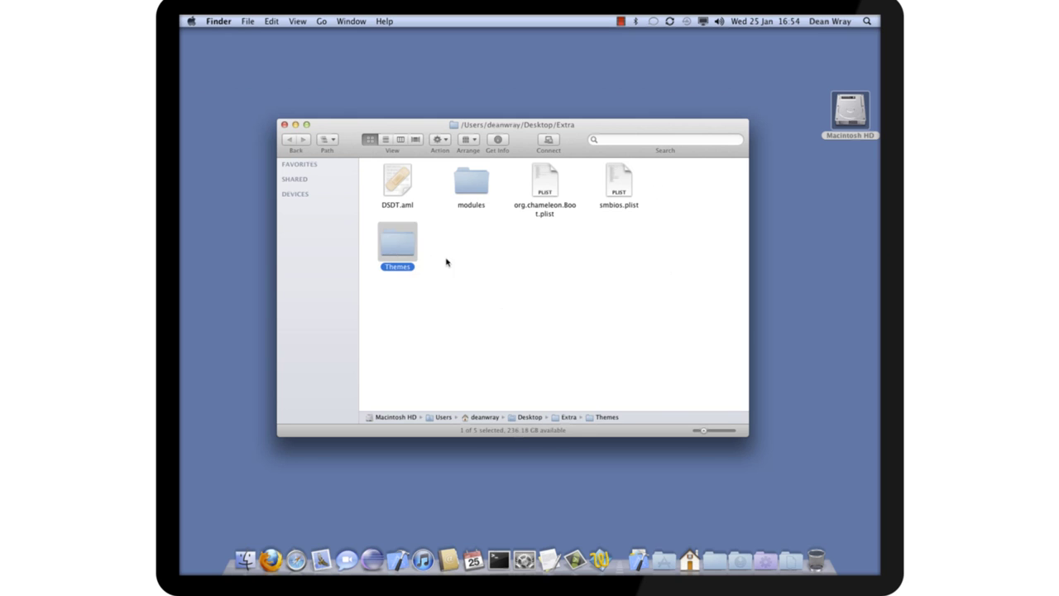
{"action": "double_click", "coordinate": [405, 250]}
{"action": "left_click", "coordinate": [394, 194]}
{"action": "left_click", "coordinate": [472, 193]}
{"action": "left_click", "coordinate": [393, 184]}
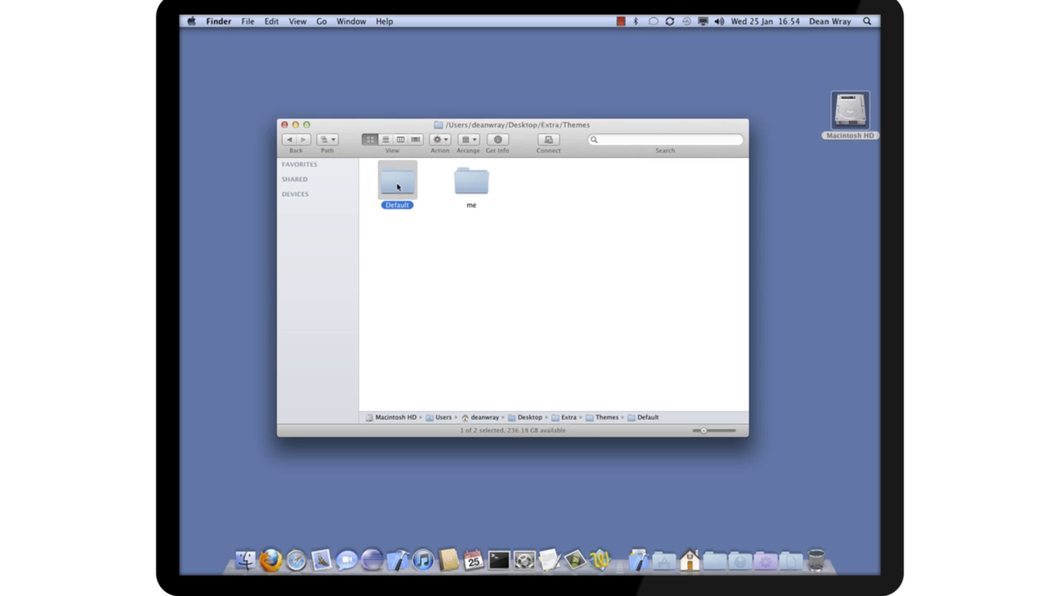
{"action": "left_click", "coordinate": [291, 139]}
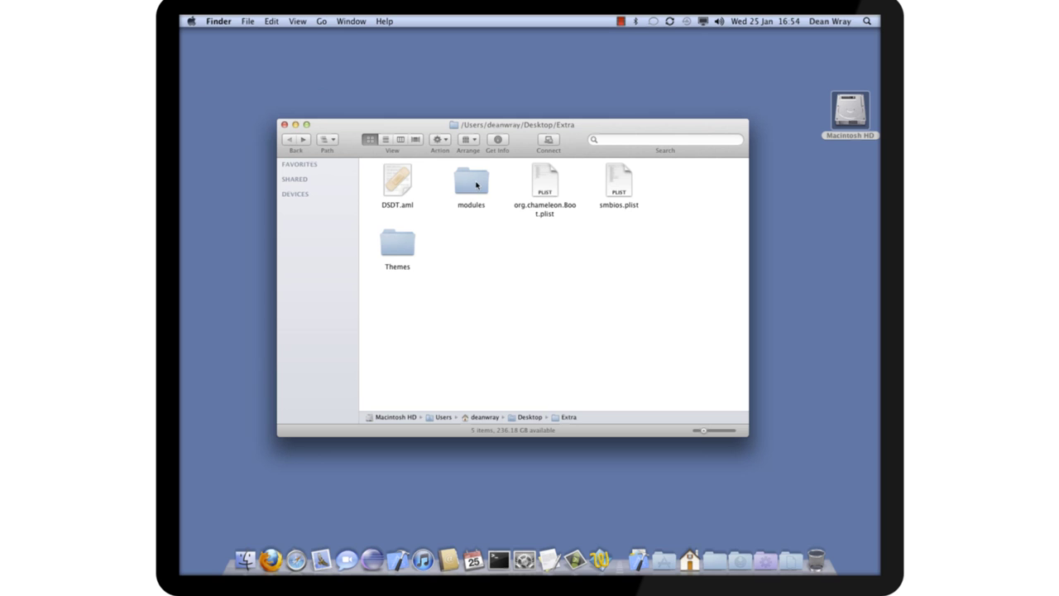
{"action": "left_click", "coordinate": [545, 180]}
Open org.chameleon.Boot.plist in TextEdit and start replacing the Theme value Default
{"action": "right_click", "coordinate": [542, 184]}
{"action": "mouse_move", "coordinate": [617, 202]}
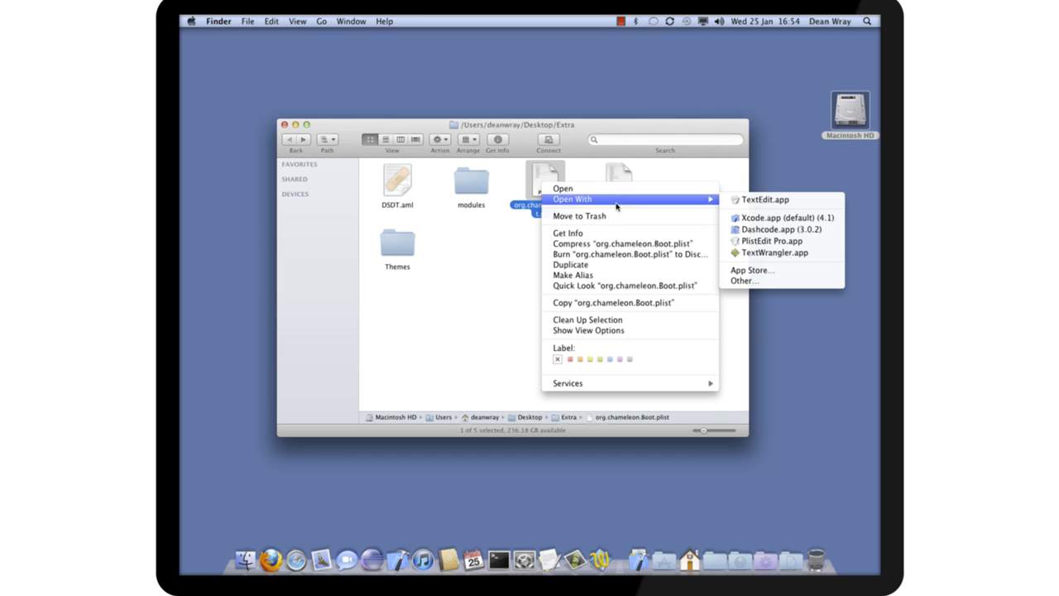
{"action": "left_click", "coordinate": [783, 199]}
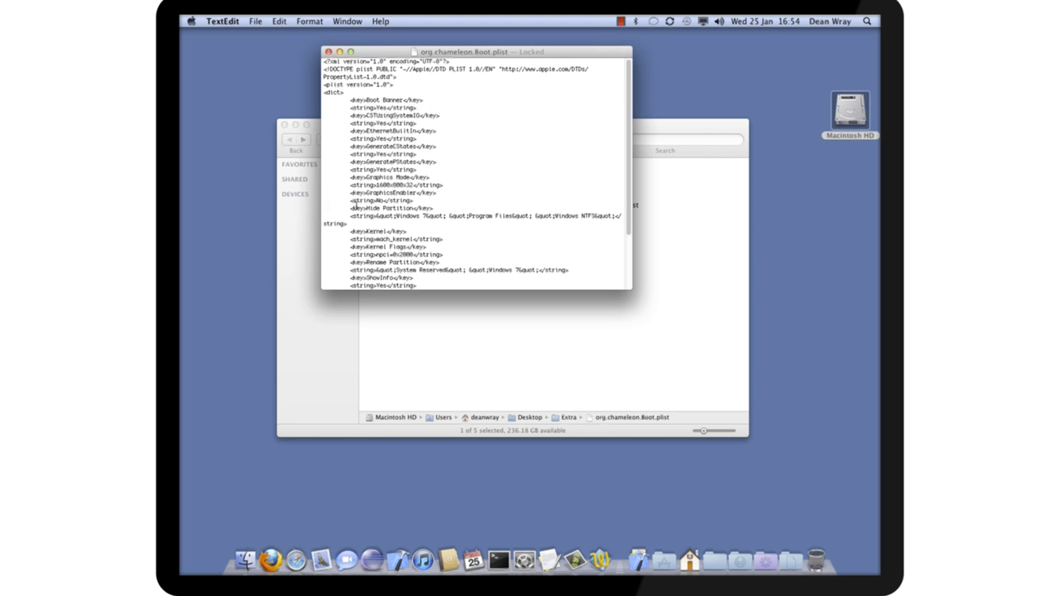
{"action": "scroll", "coordinate": [358, 210], "scroll_direction": "down", "scroll_amount": 3}
{"action": "double_click", "coordinate": [375, 224]}
{"action": "double_click", "coordinate": [385, 232]}
{"action": "type", "text": "e"}
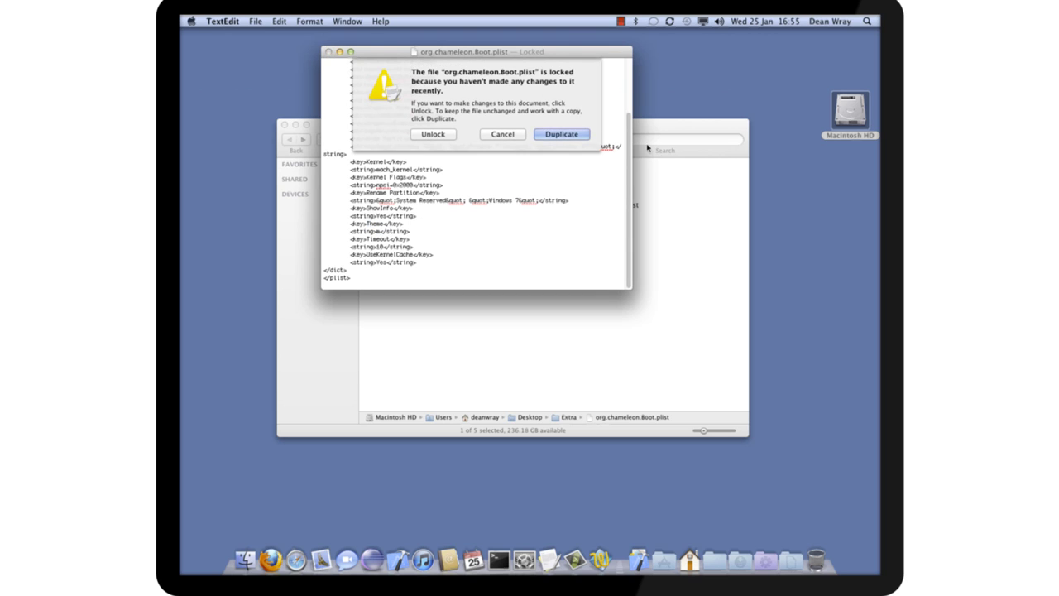
Duplicate the locked file, close the original, set Theme to 'me', then open Themes
{"action": "left_click", "coordinate": [570, 132]}
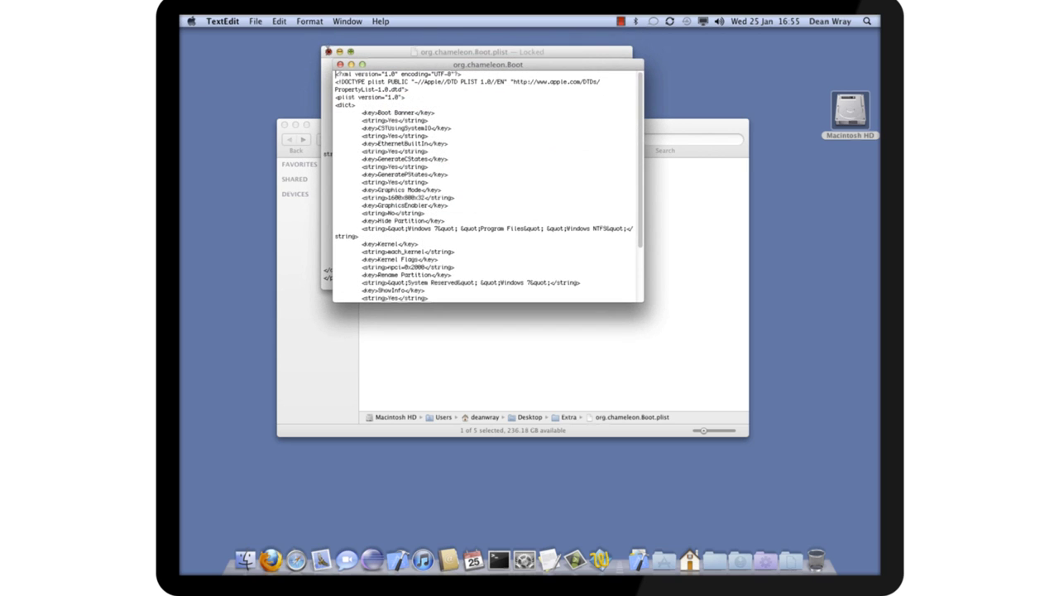
{"action": "left_click", "coordinate": [328, 51]}
{"action": "scroll", "coordinate": [411, 276], "scroll_direction": "down", "scroll_amount": 5}
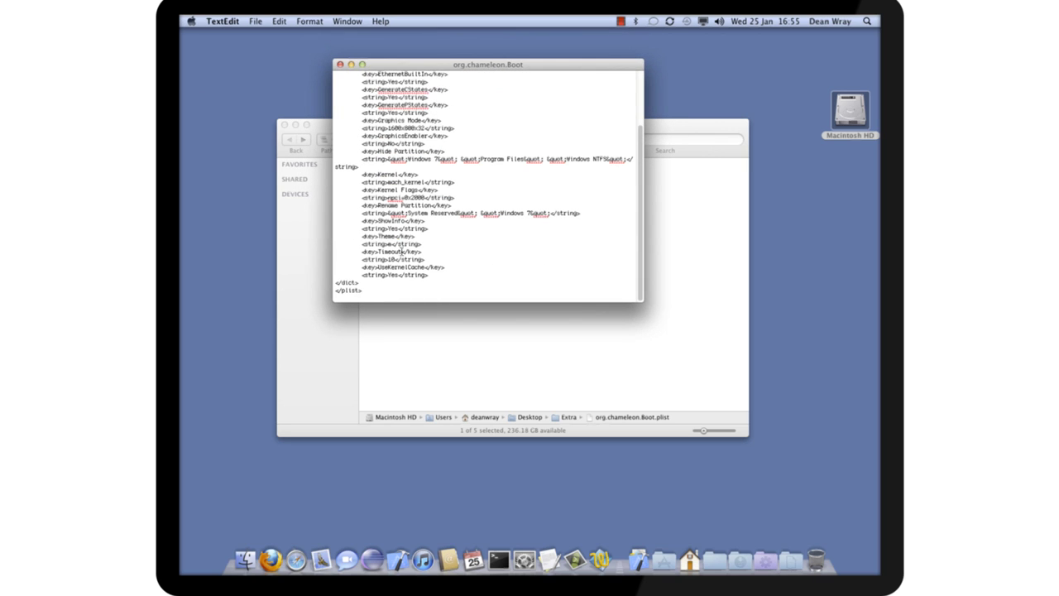
{"action": "type", "text": "m"}
{"action": "left_click_drag", "start_coordinate": [479, 71], "coordinate": [692, 82]}
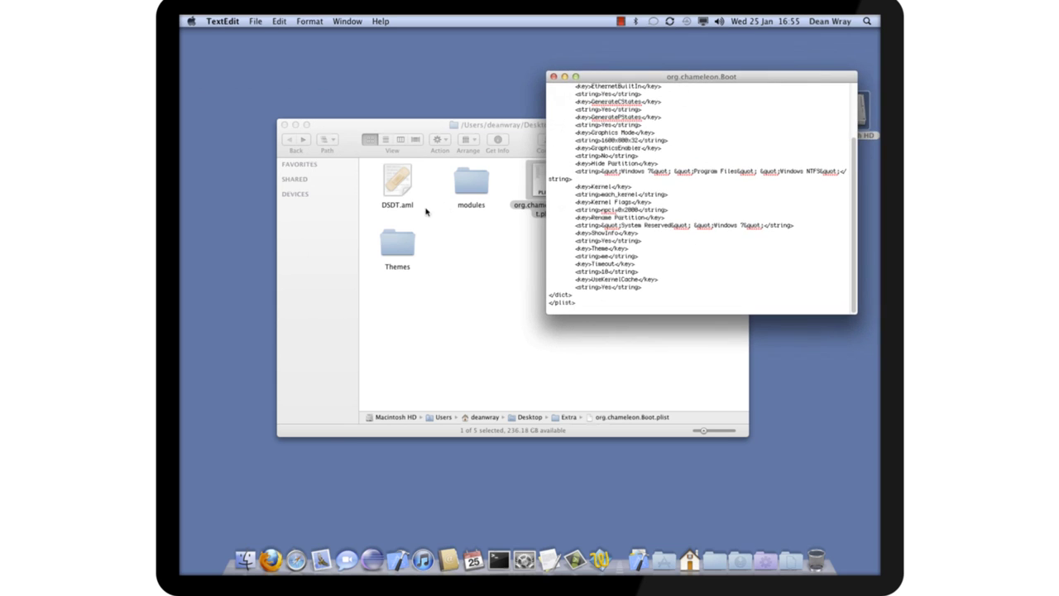
{"action": "double_click", "coordinate": [397, 244]}
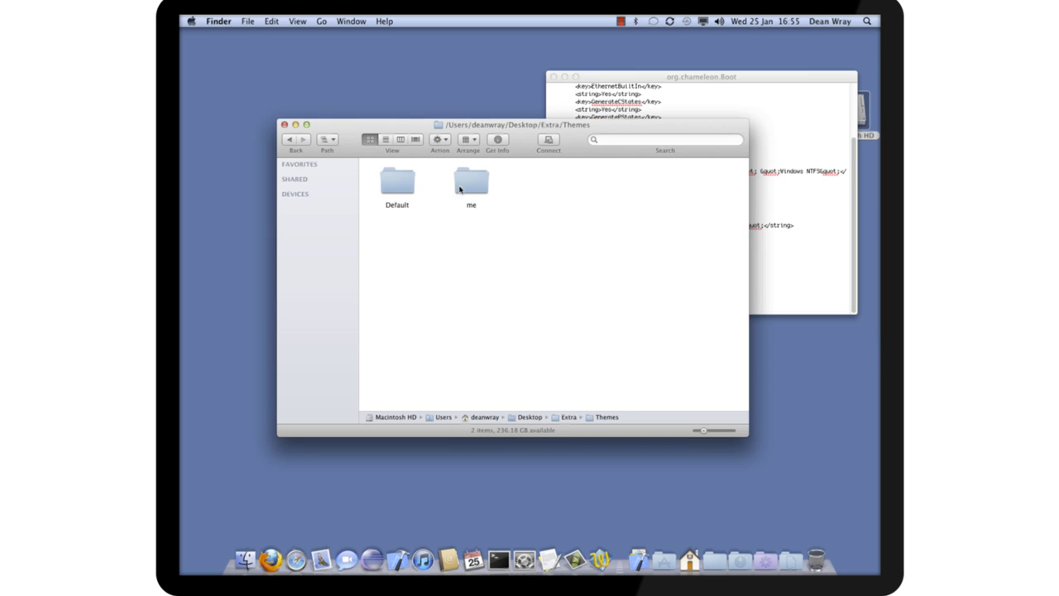
Discard the TextEdit Boot.plist copy with Don't Save and close the Themes Finder window
{"action": "left_click", "coordinate": [635, 76]}
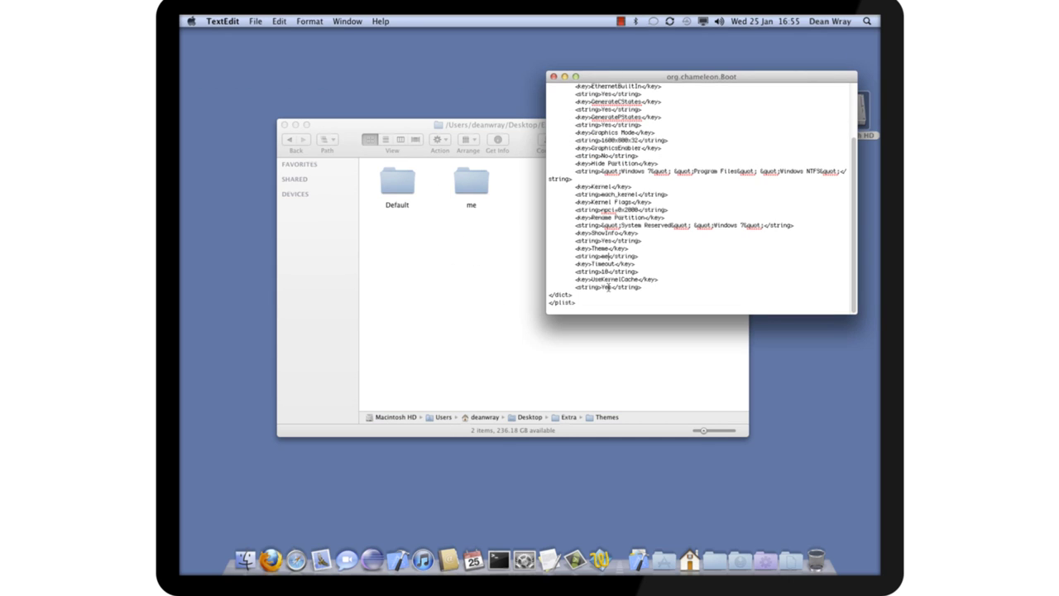
{"action": "left_click", "coordinate": [554, 76]}
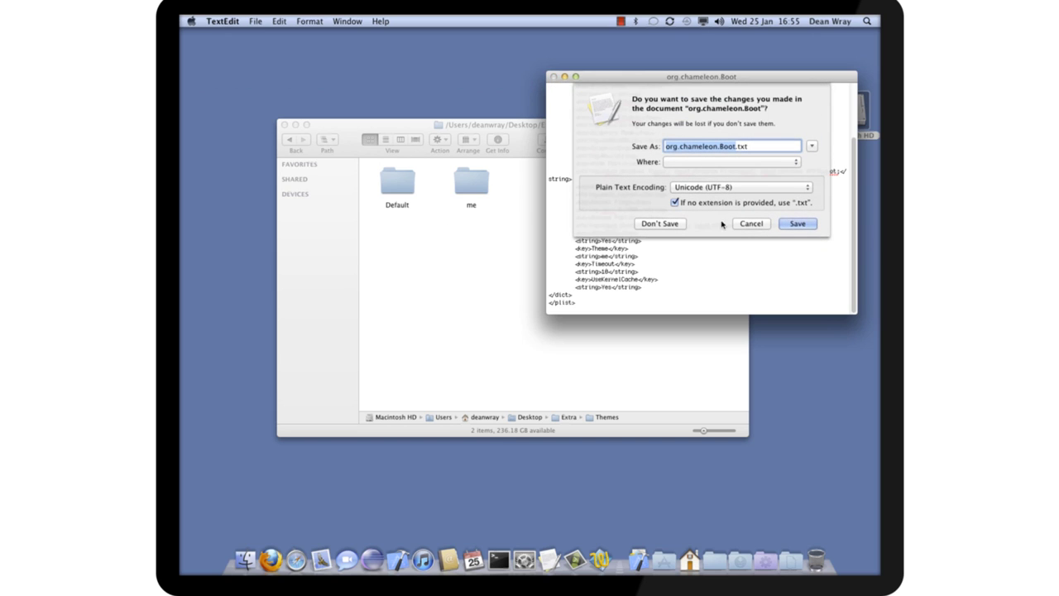
{"action": "left_click", "coordinate": [659, 224]}
{"action": "left_click", "coordinate": [284, 124]}
{"action": "key", "text": "super+q"}
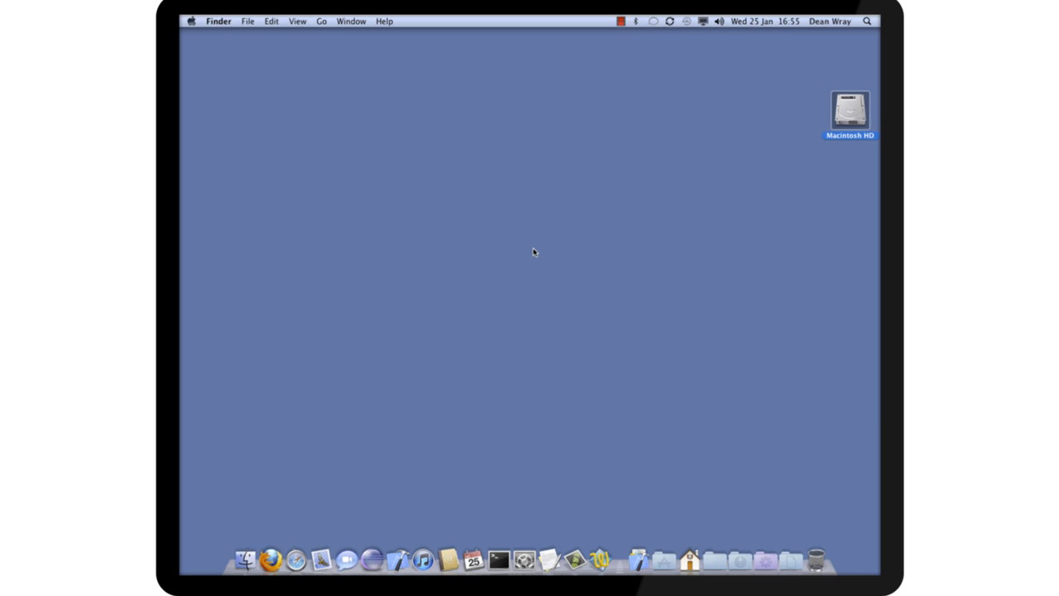